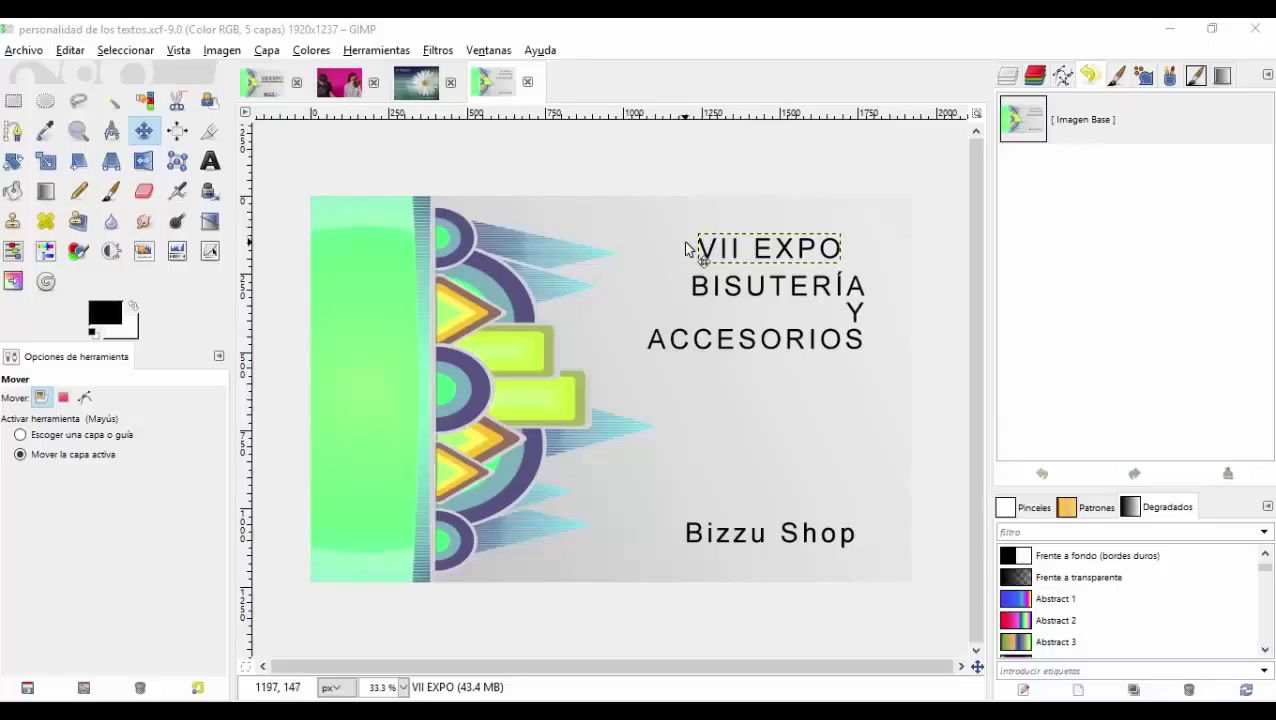
Select the VII EXPO layer and nudge the title into a new position
left_click(1006, 78)
left_click(1136, 204)
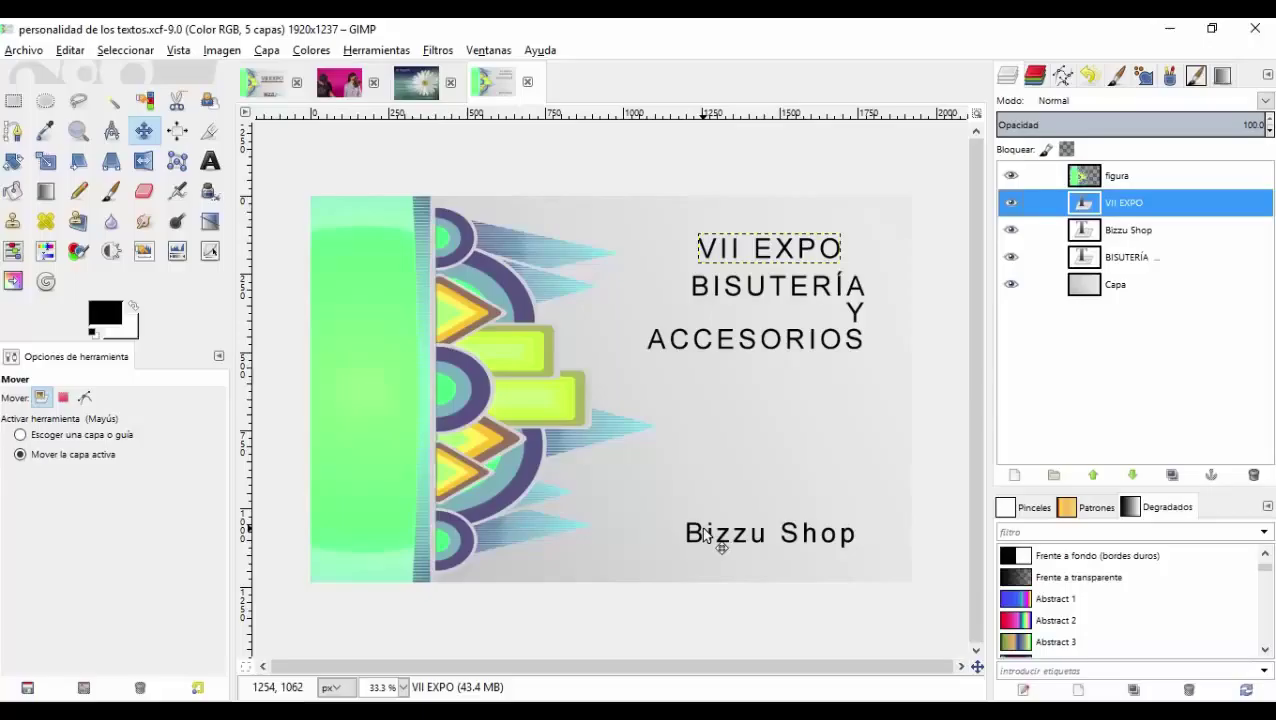
left_click(776, 295)
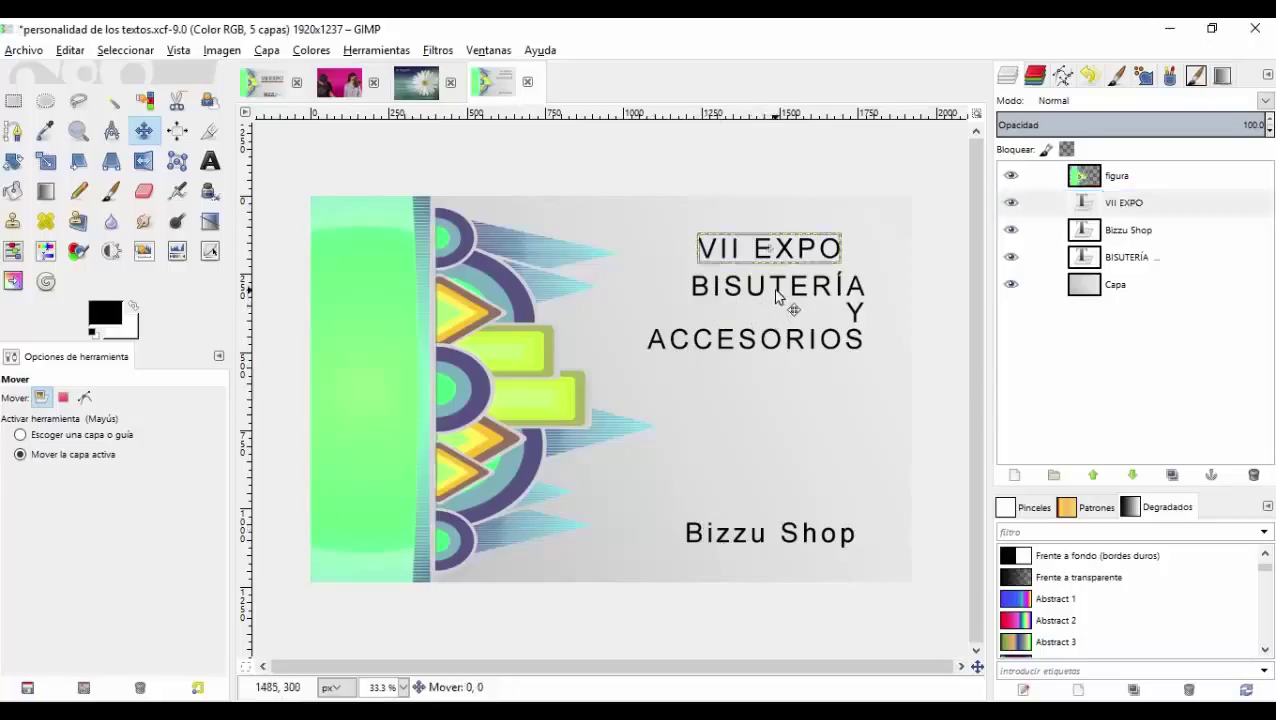
left_click_drag(776, 290, 780, 291)
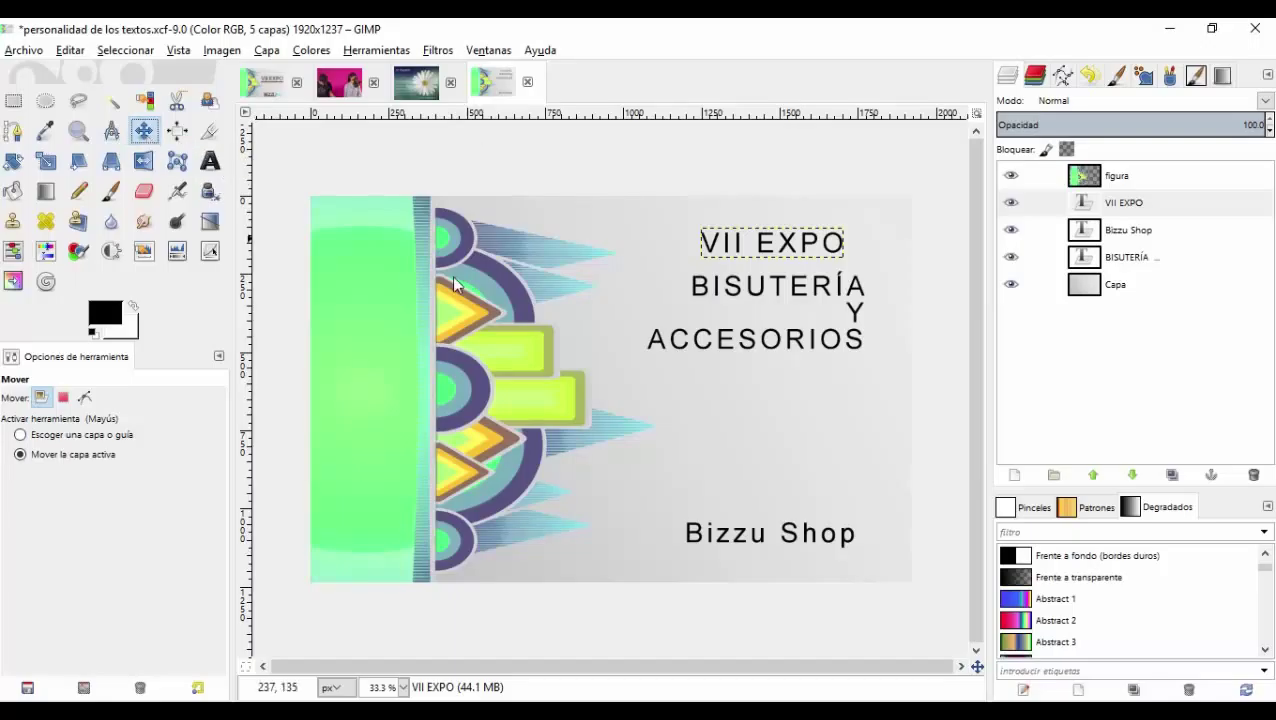
left_click_drag(728, 353, 740, 350)
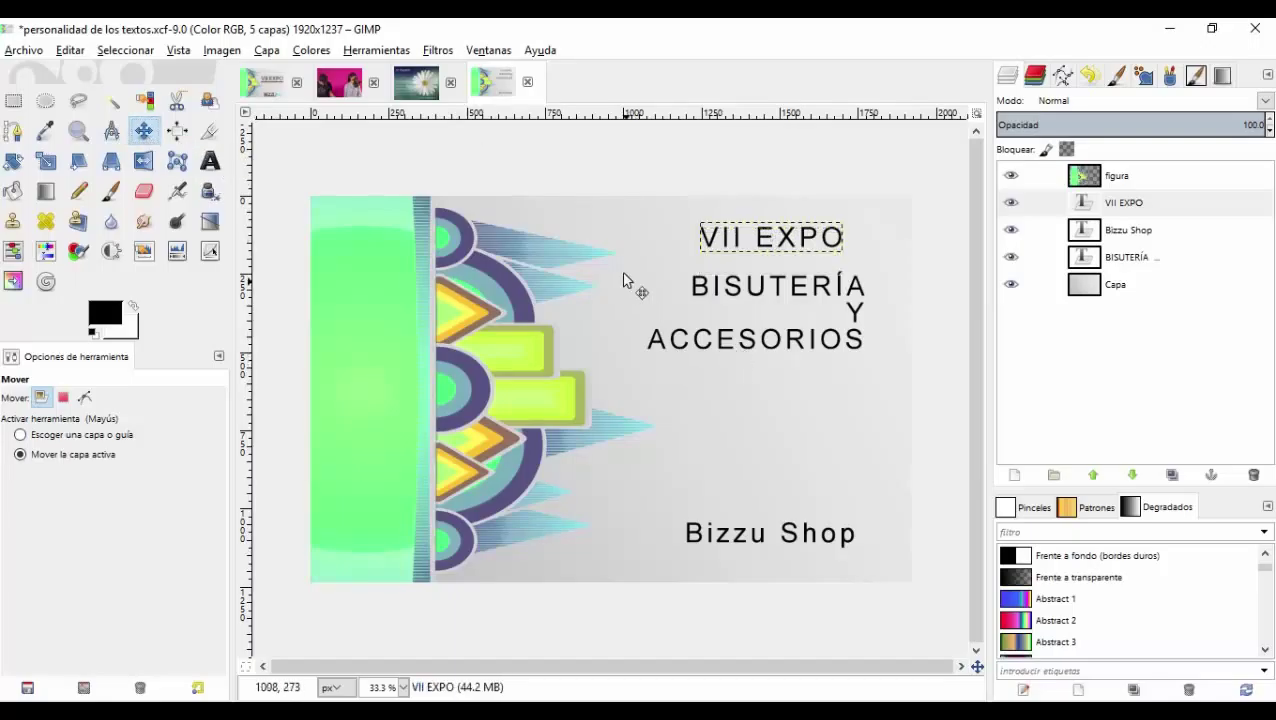
Lower the BISUTERÍA Y ACCESORIOS block, then move the VII EXPO title down toward it
left_click(1127, 257)
left_click_drag(827, 325, 832, 402)
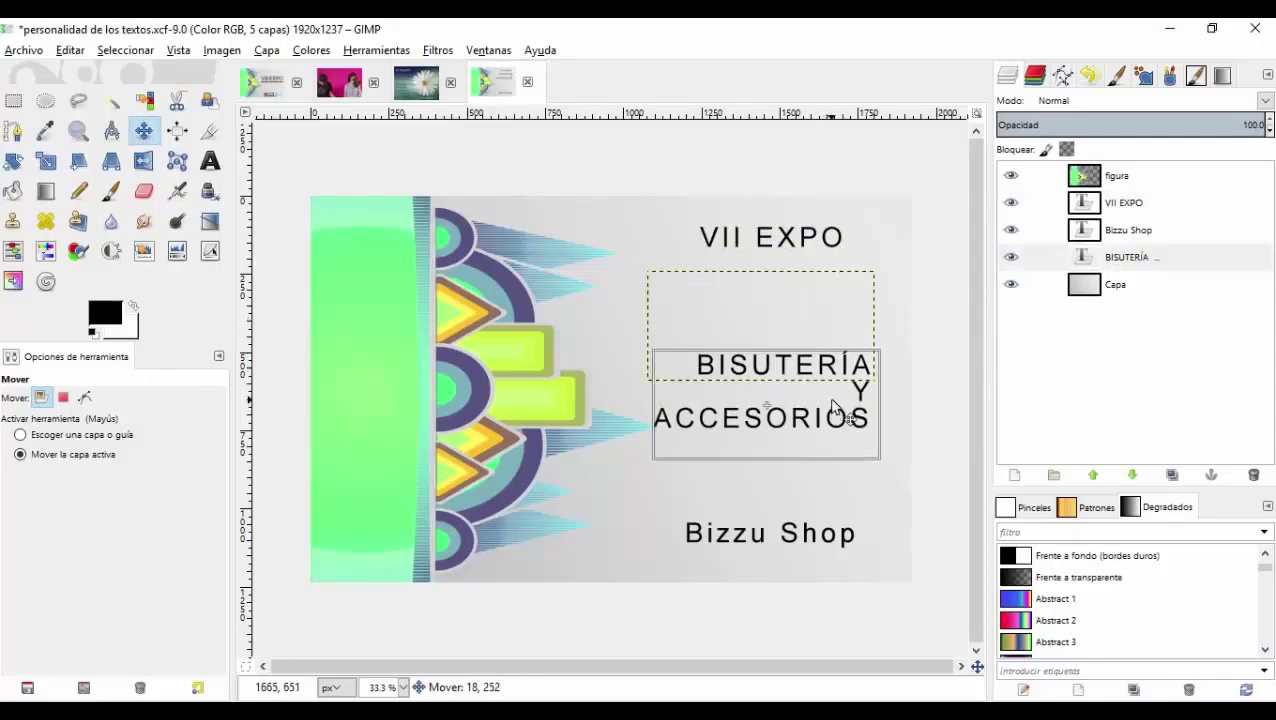
mouse_move(797, 251)
left_mouse_down()
mouse_move(792, 265)
mouse_move(806, 251)
left_mouse_up()
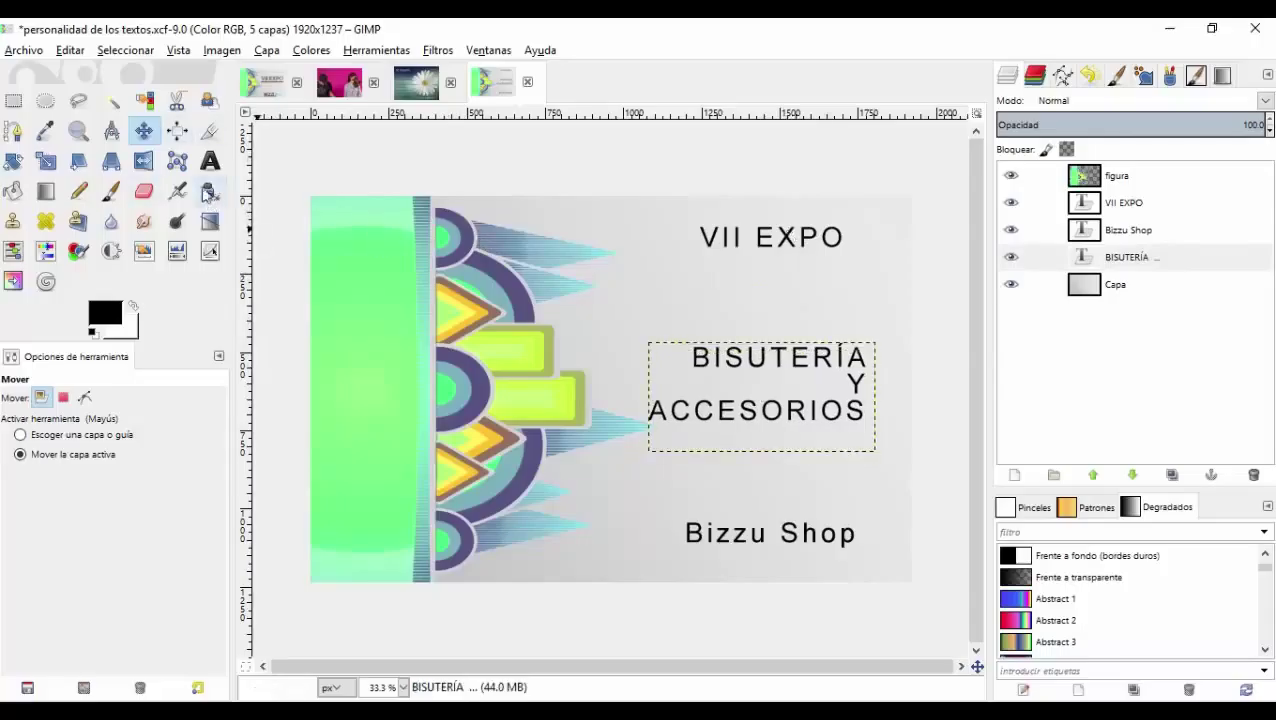
left_click(1122, 206)
left_click_drag(782, 243, 780, 277)
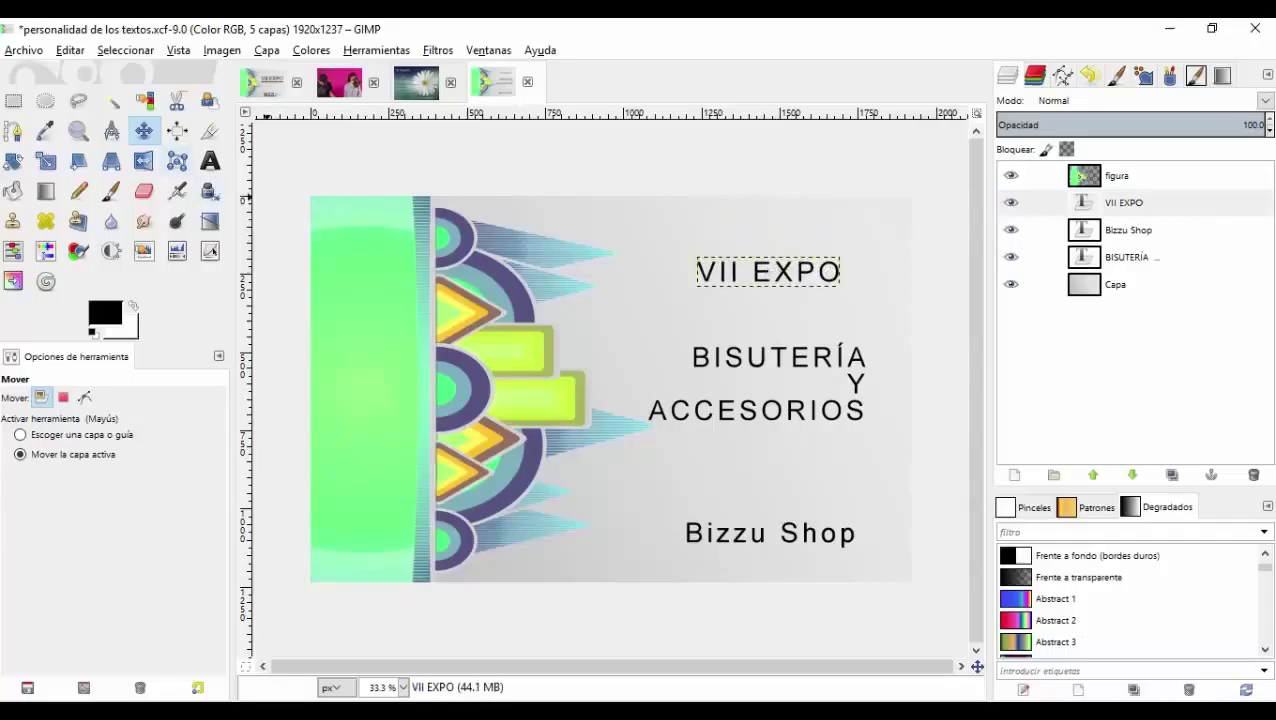
left_click(210, 165)
Change the selected VII EXPO text's font from Arial to BigTangle, keeping 87 px
left_click(718, 277)
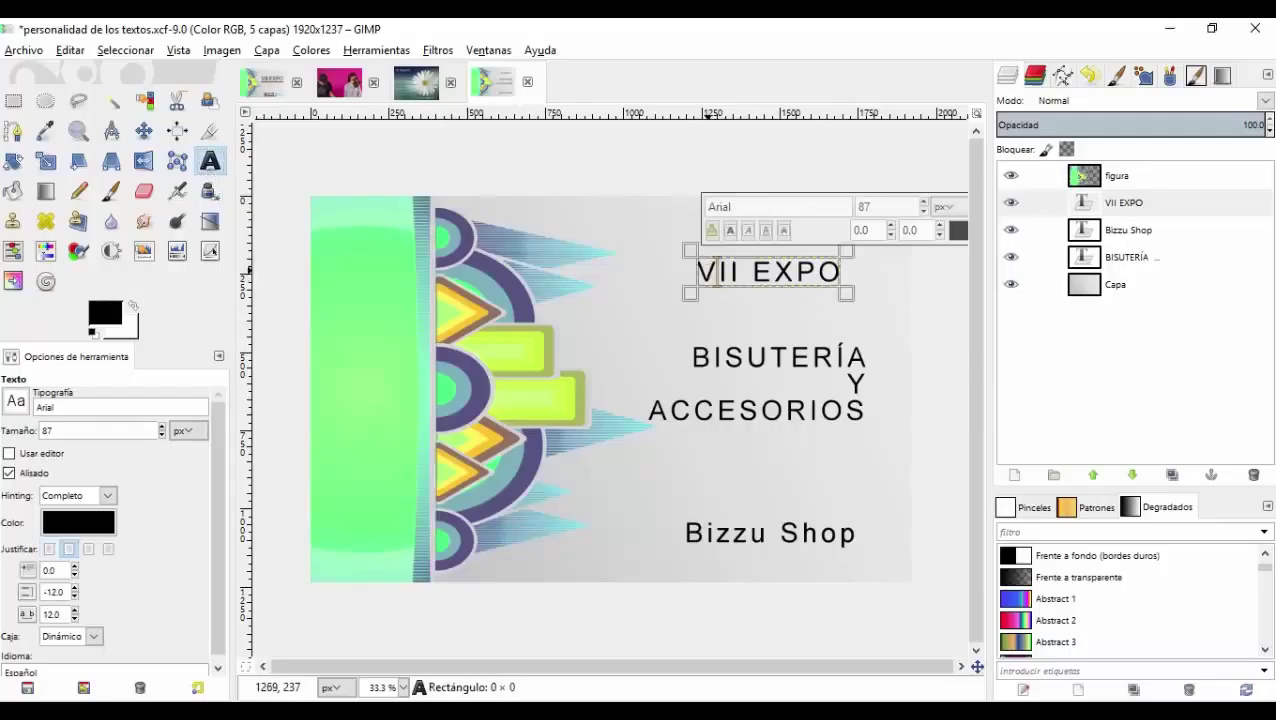
left_click_drag(695, 272, 846, 282)
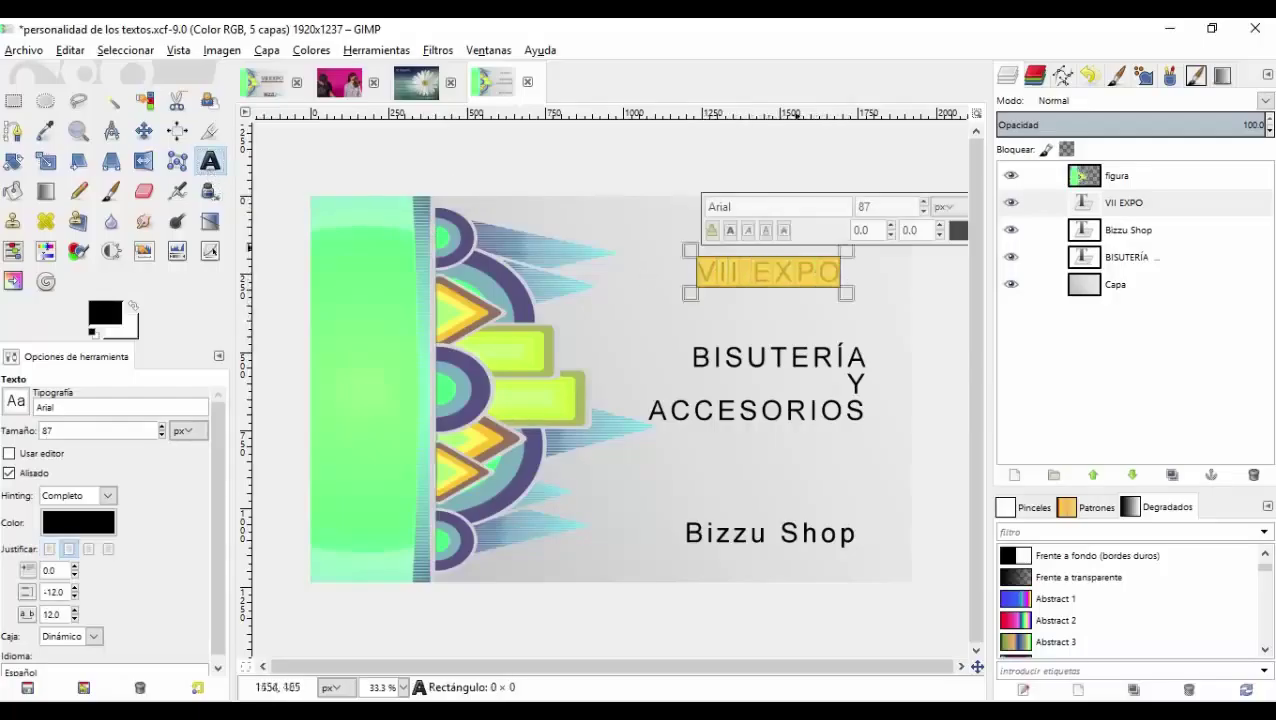
left_click(766, 206)
left_click(15, 403)
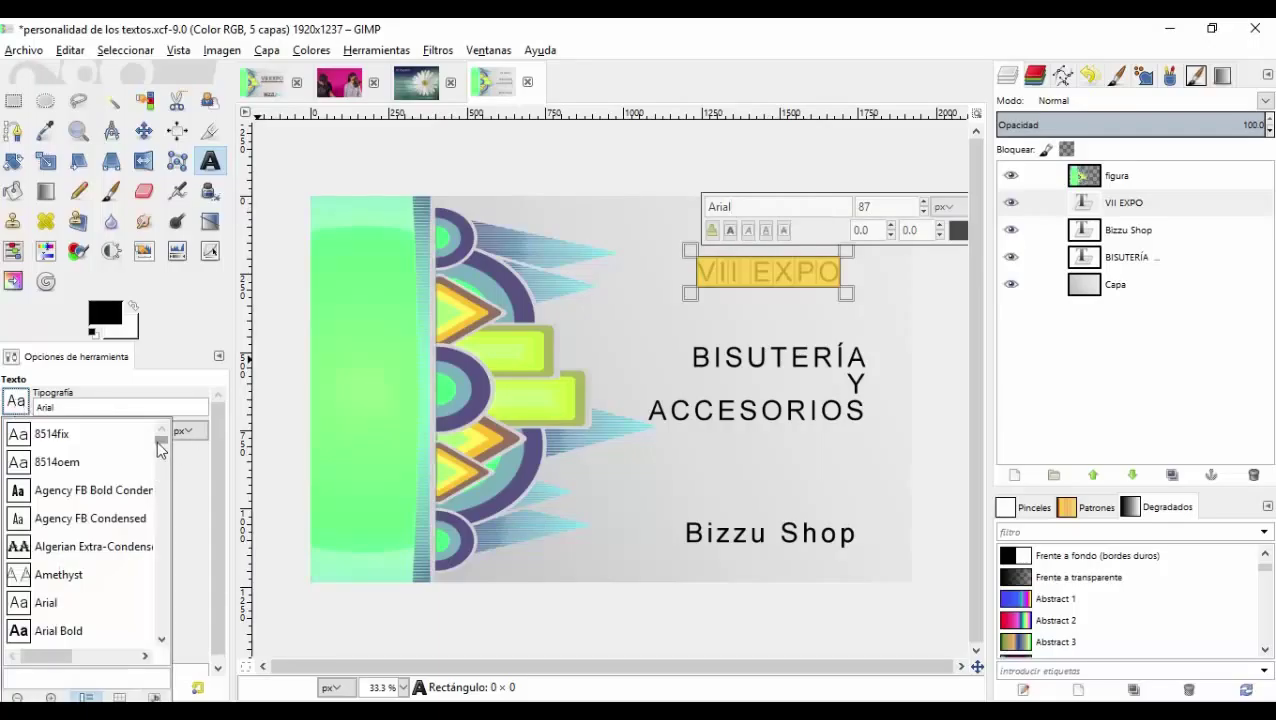
left_click_drag(161, 441, 165, 505)
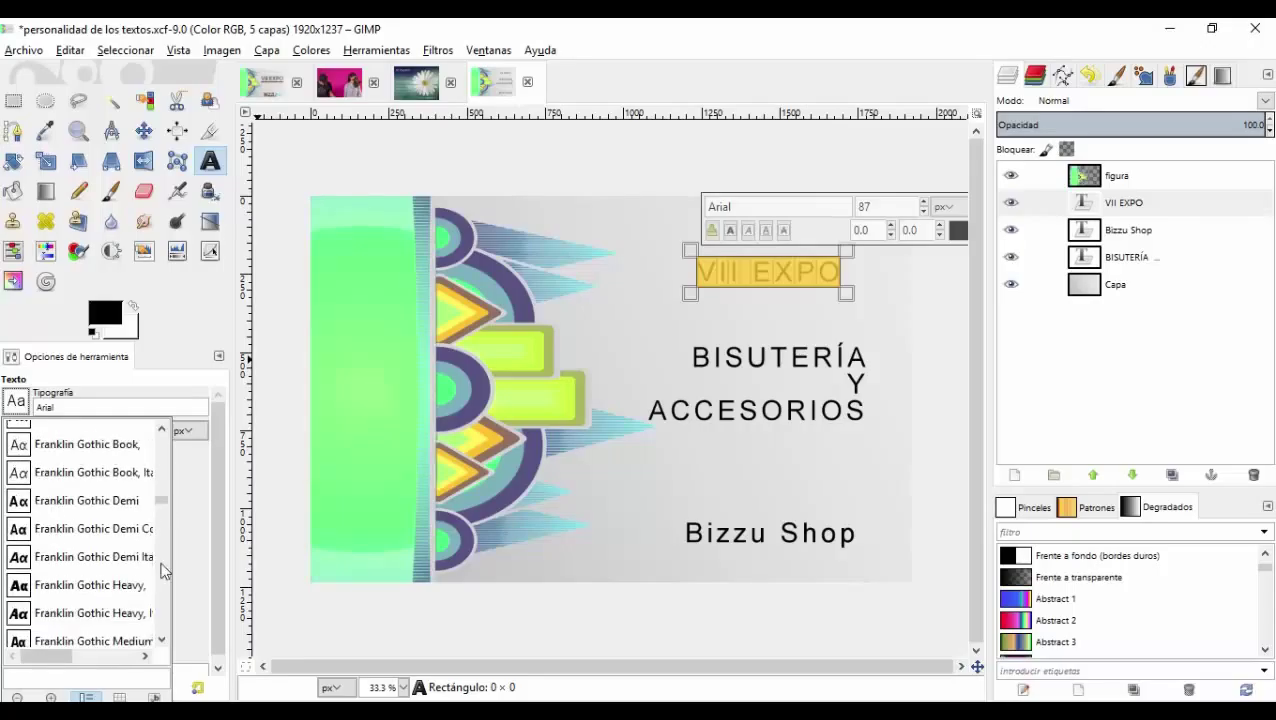
left_click(162, 639)
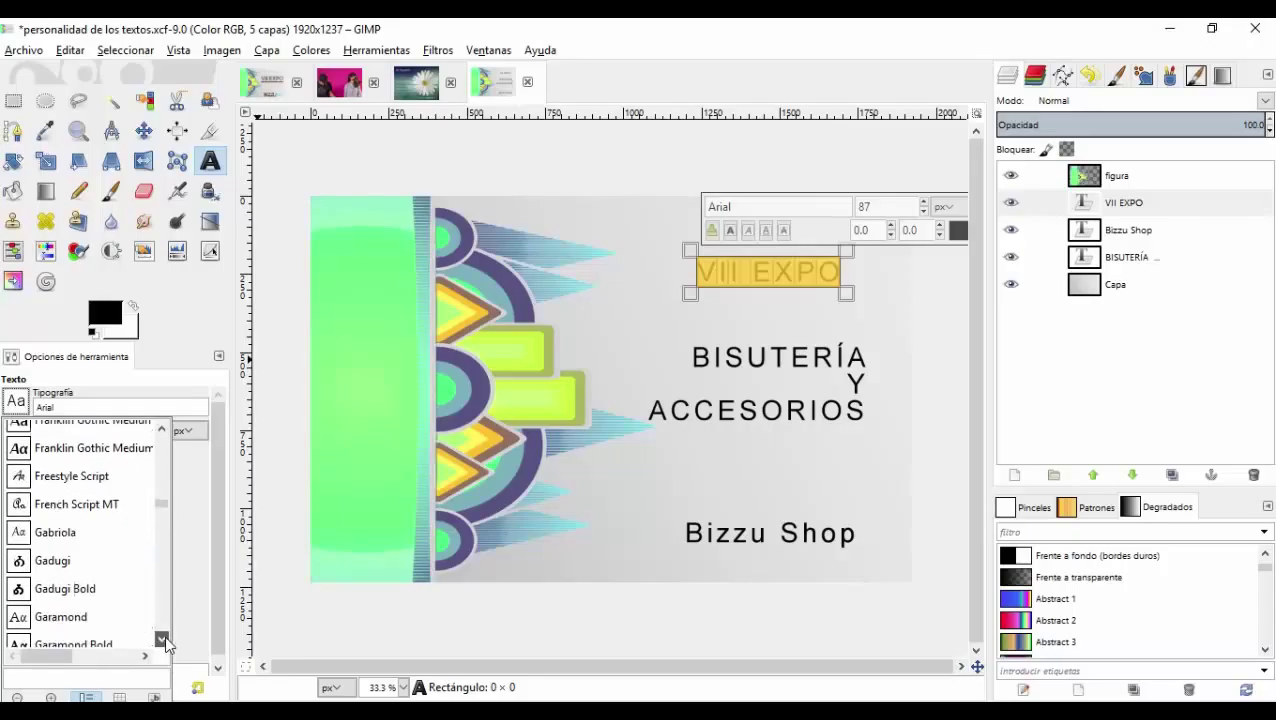
left_click_drag(163, 508, 166, 540)
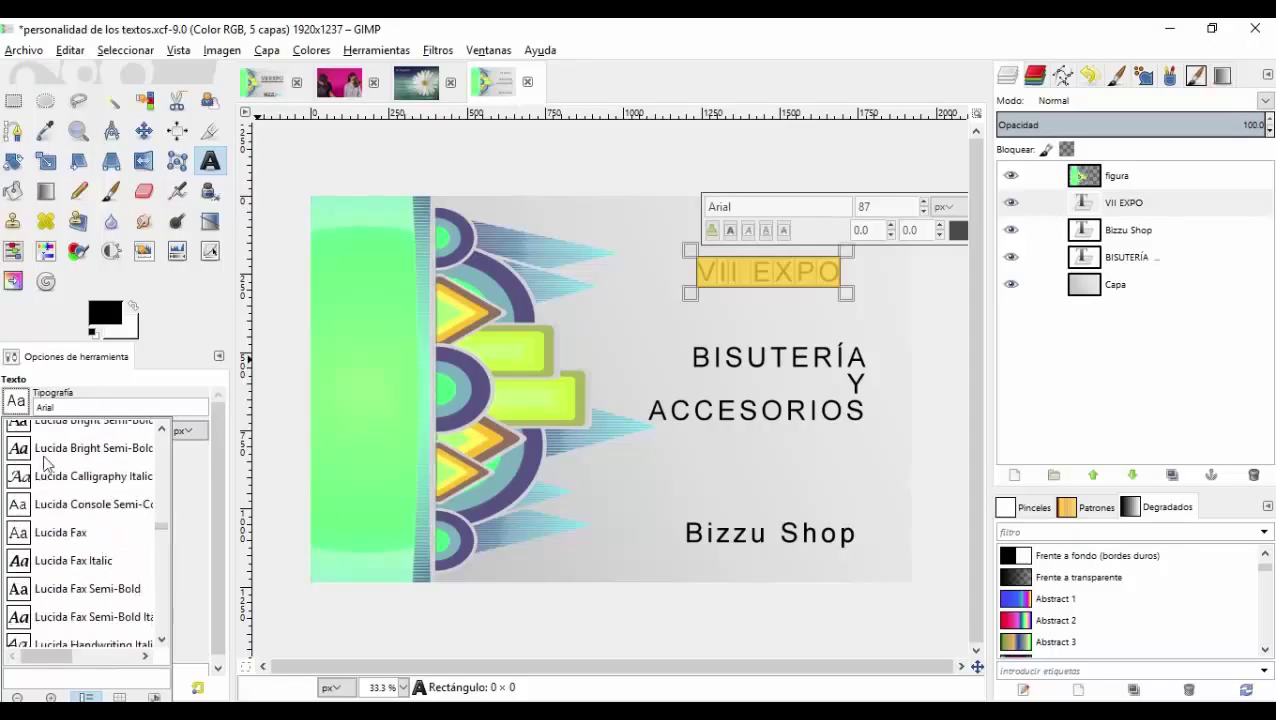
left_click(65, 404)
double_click(42, 407)
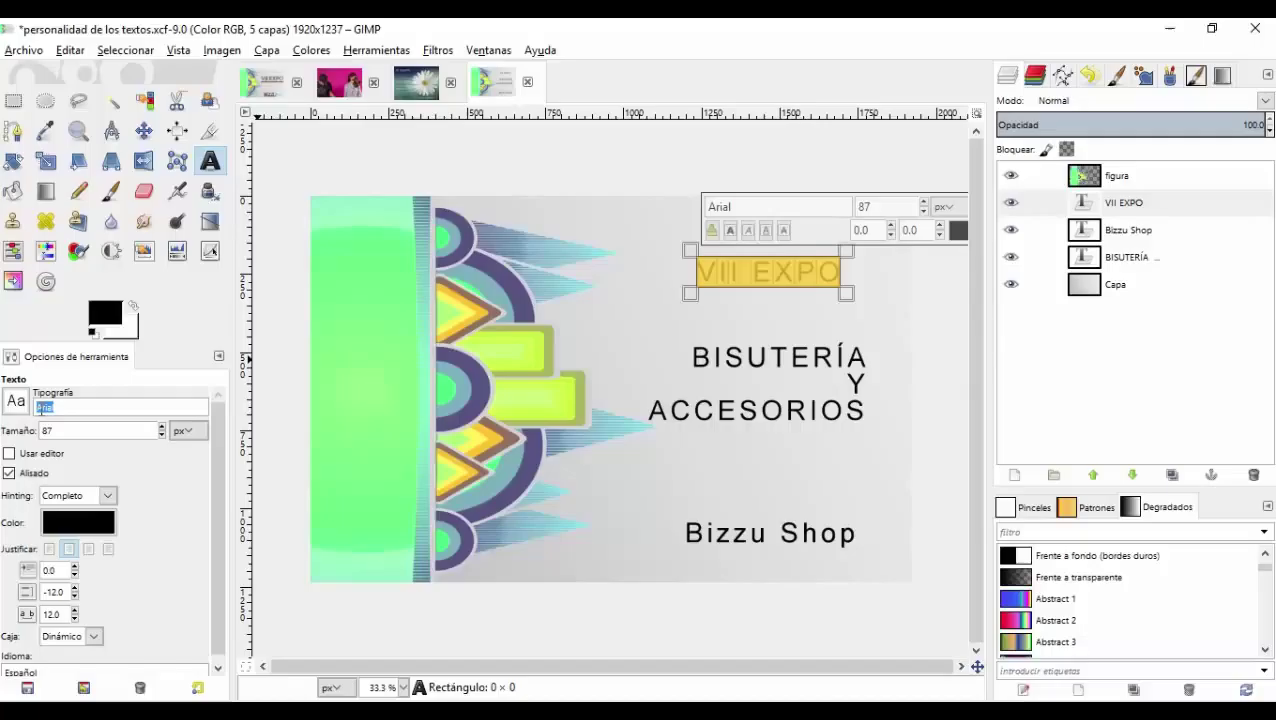
type("b")
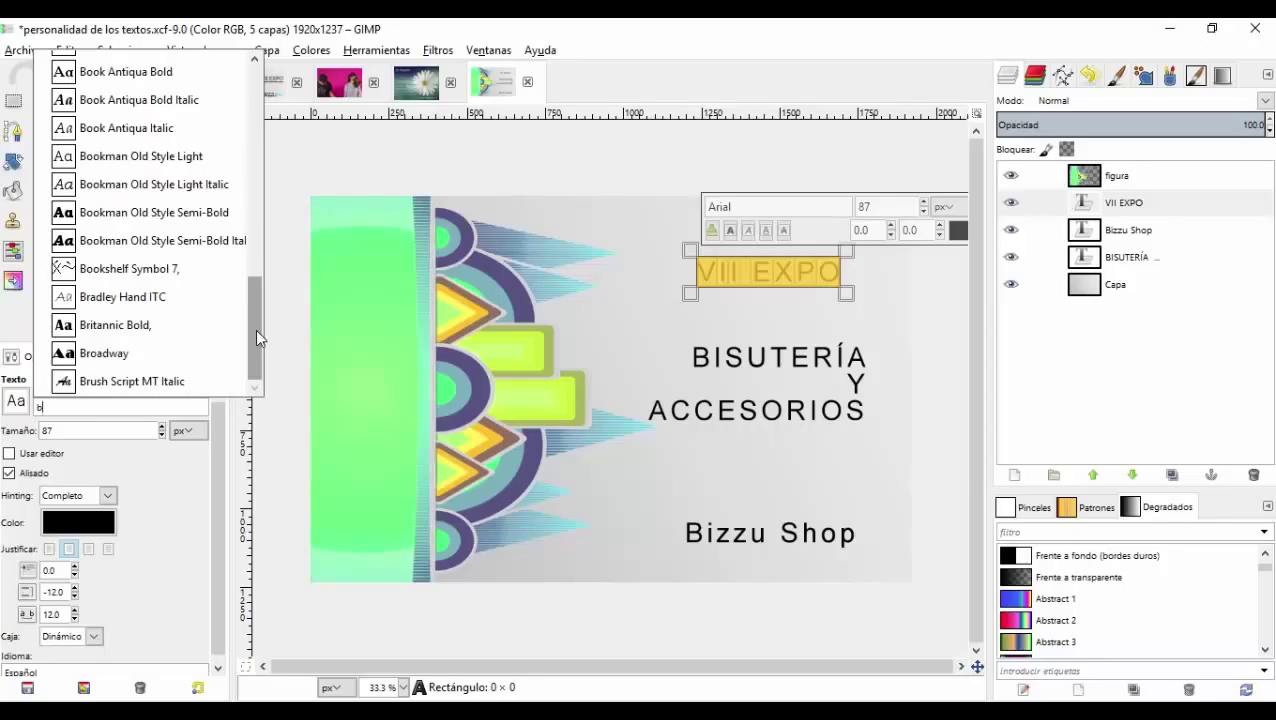
left_click_drag(255, 337, 240, 182)
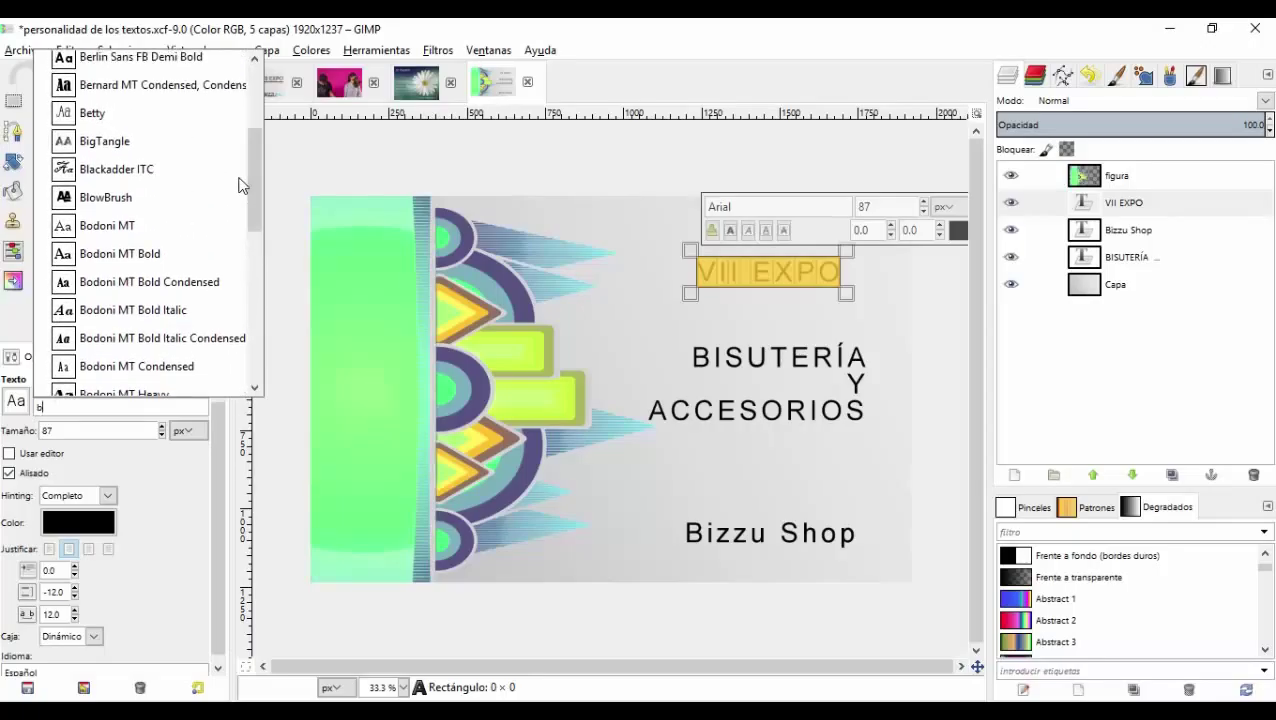
left_click(100, 141)
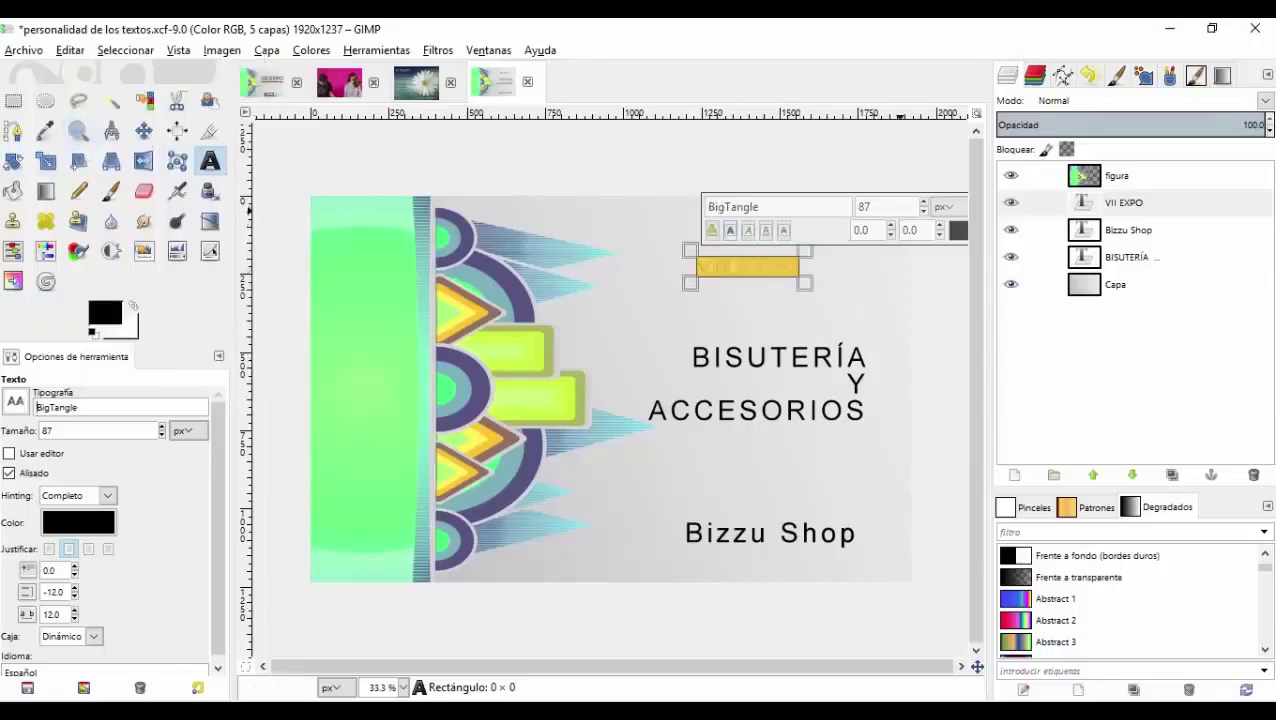
Enlarge the VII EXPO title to 301 px and shift it left and down
left_click(924, 204)
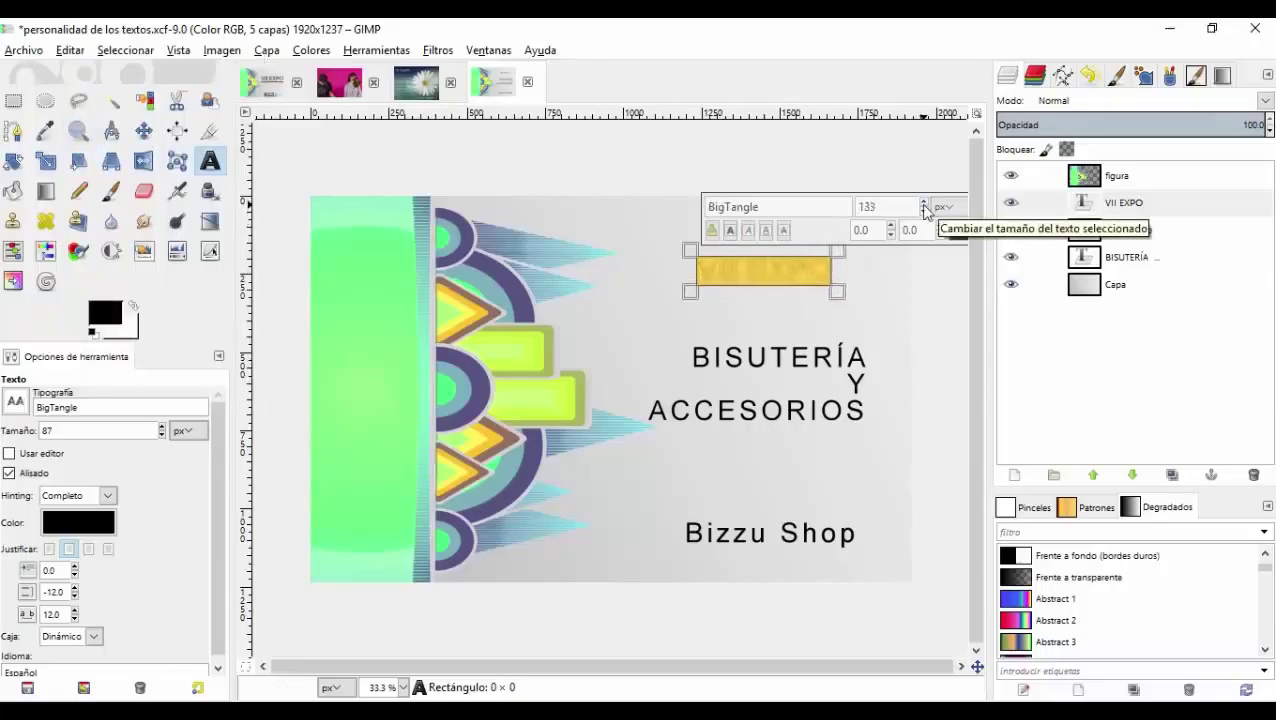
left_click(924, 204)
left_click(924, 205)
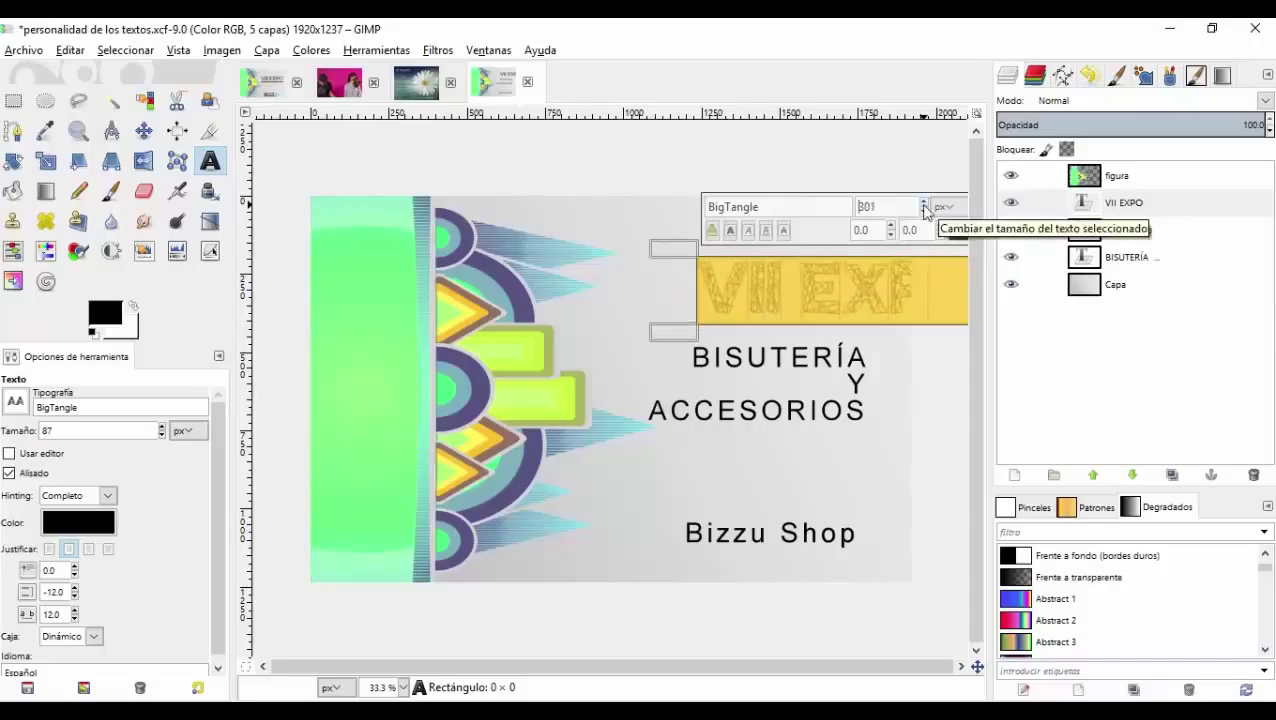
left_click(144, 130)
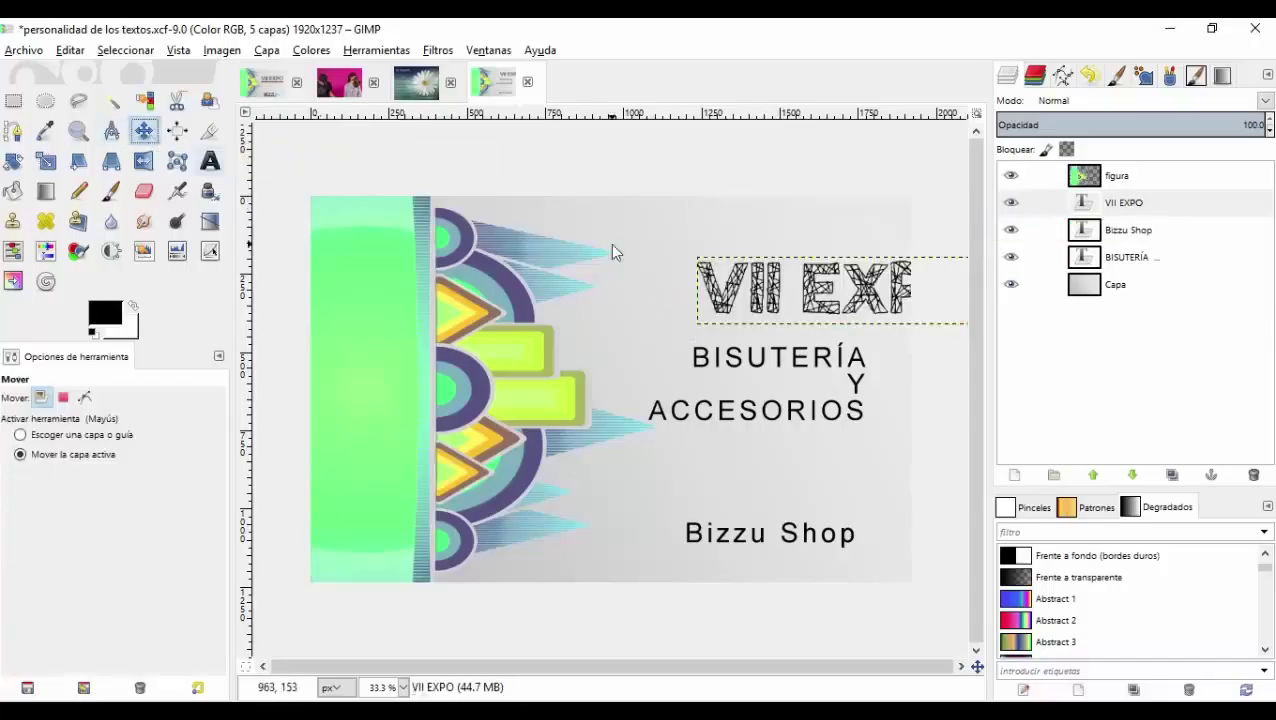
mouse_move(836, 302)
left_mouse_down()
mouse_move(746, 334)
mouse_move(755, 318)
mouse_move(744, 340)
left_mouse_up()
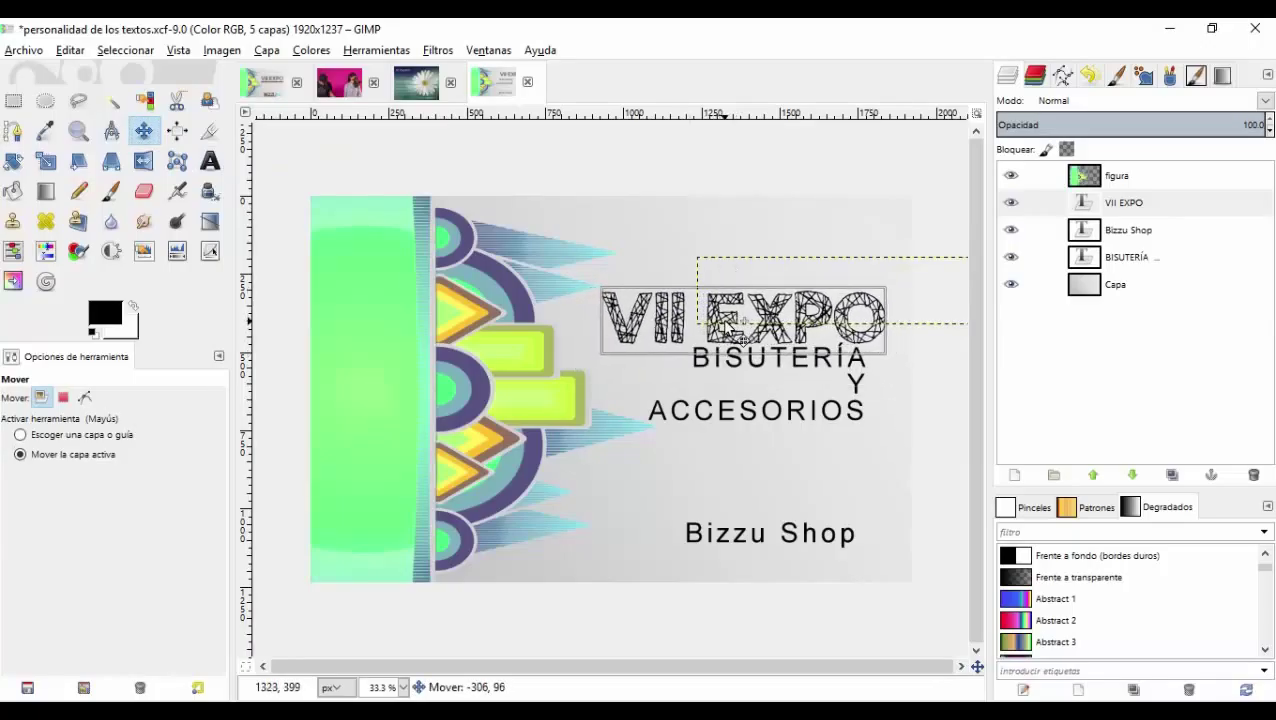
Raise the VII EXPO title size to 366 px and underline it
left_click(210, 160)
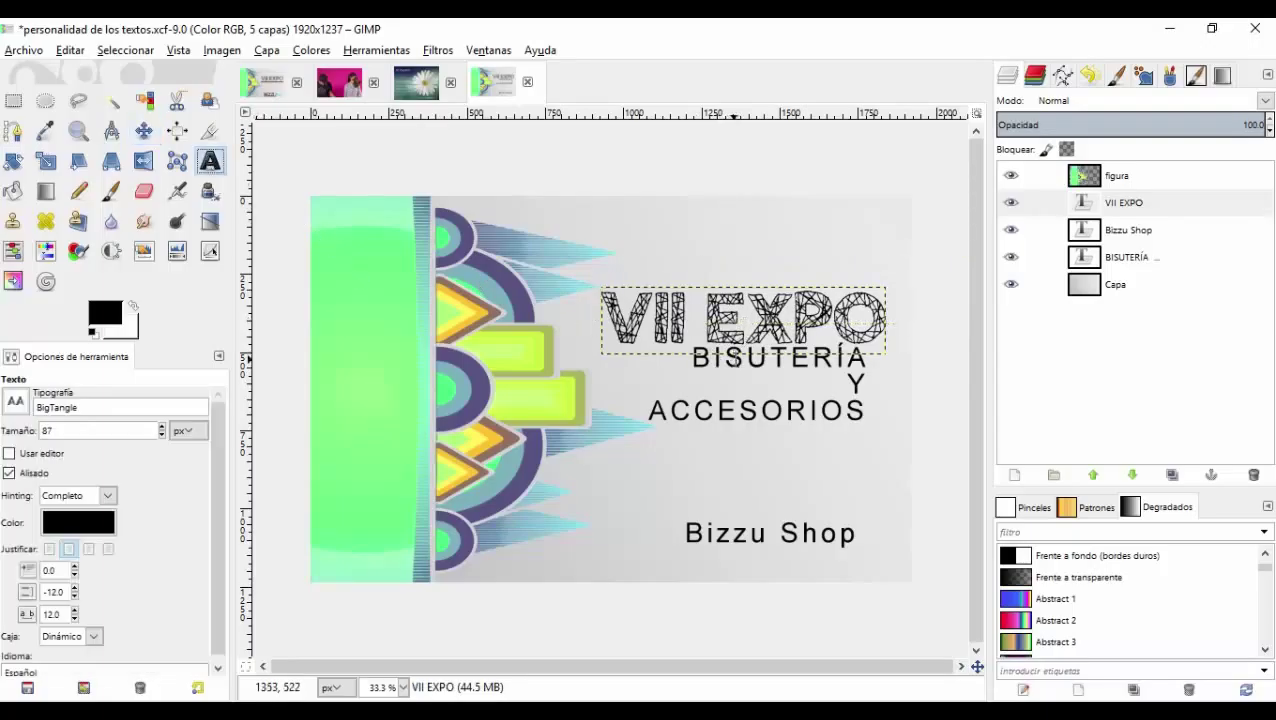
left_click(735, 355)
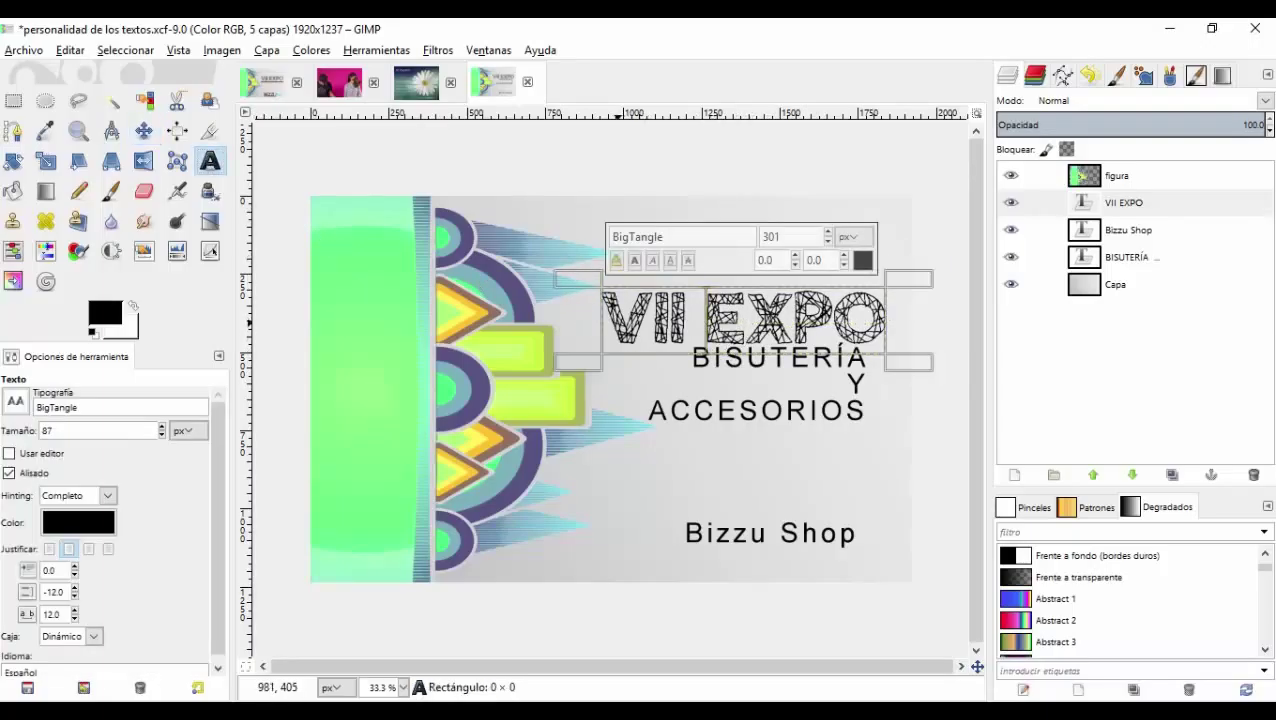
left_click_drag(604, 322, 880, 285)
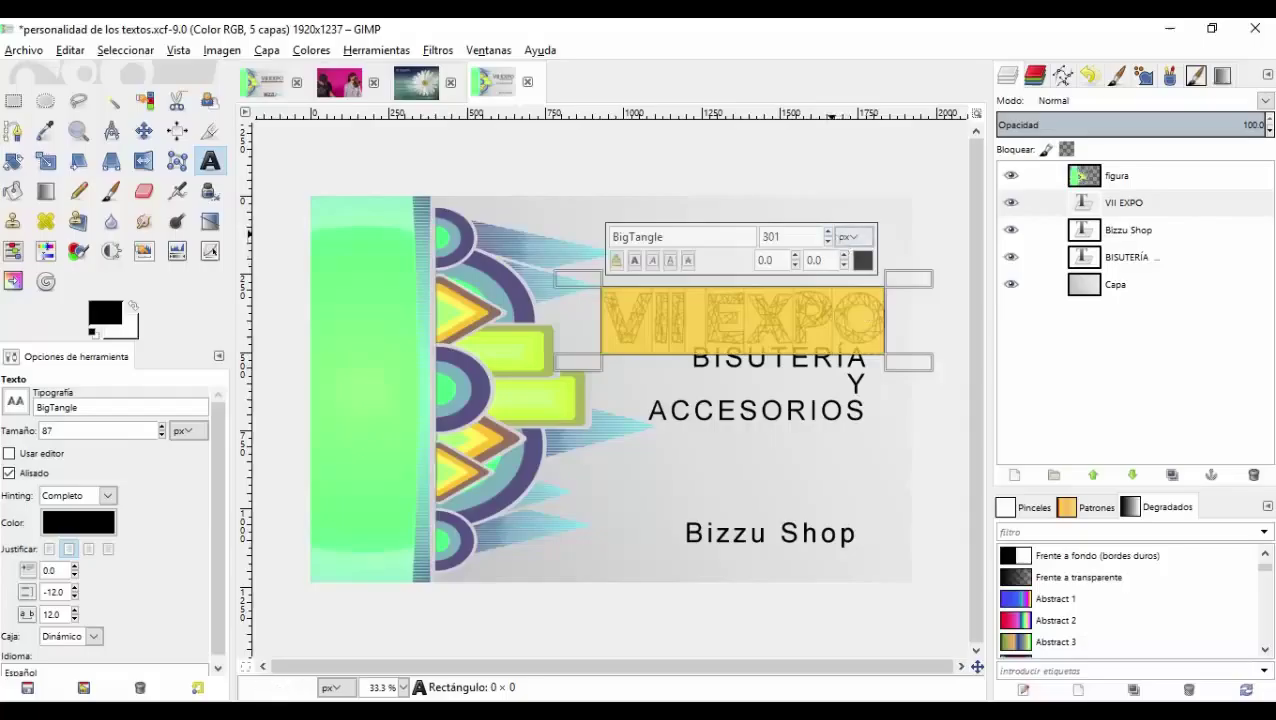
scroll(764, 236, "up", 3)
scroll(764, 236, "up", 3)
scroll(764, 236, "up", 4)
left_click(828, 232)
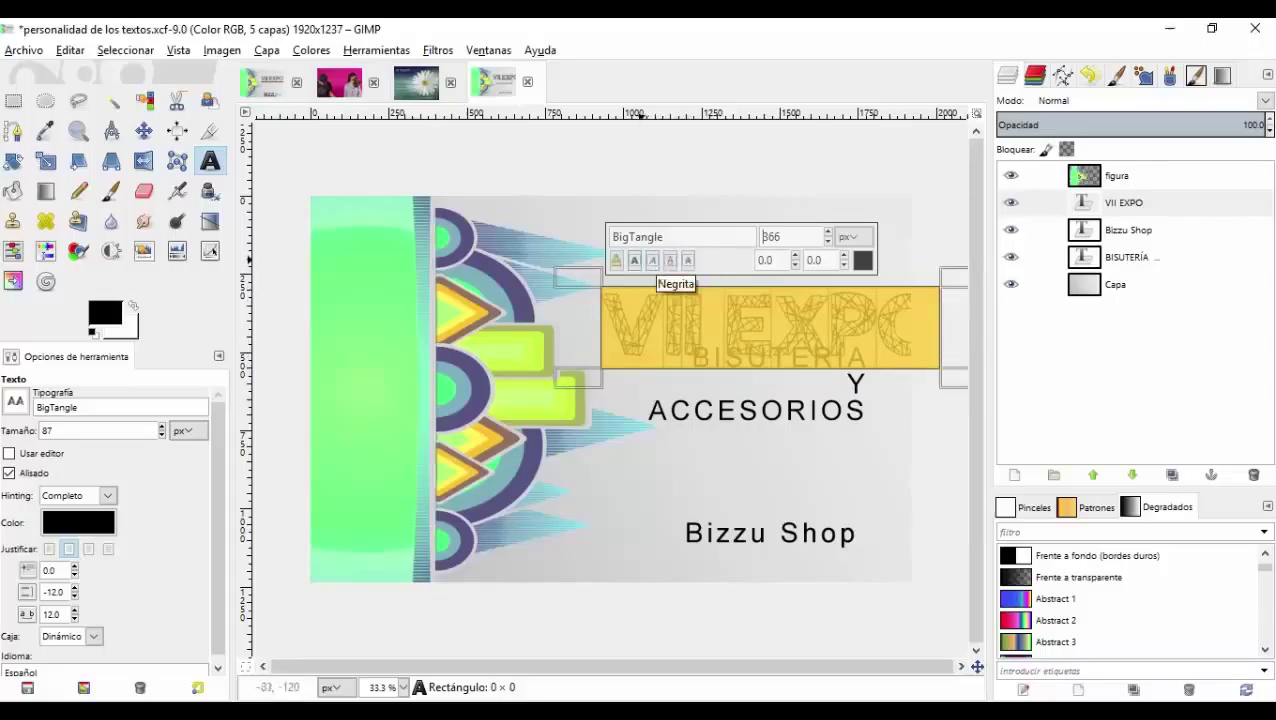
left_click(671, 261)
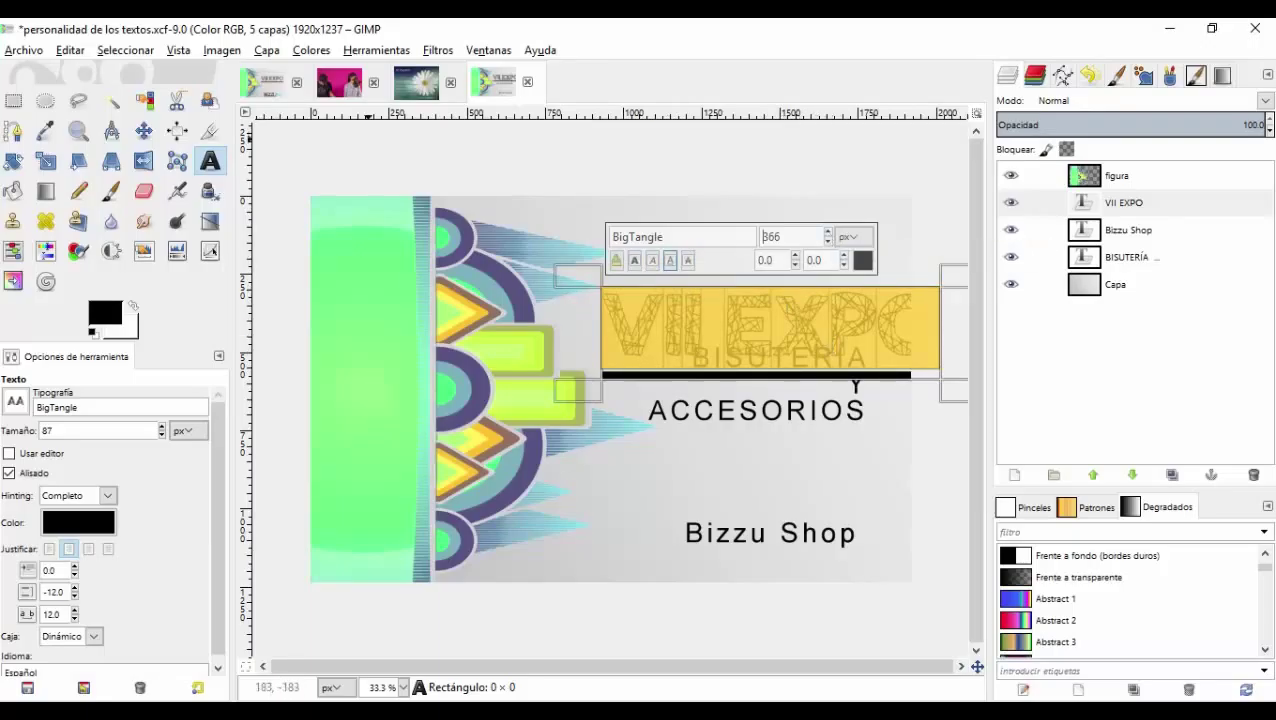
Move the enlarged VII EXPO title left over the subtitle area
left_click(144, 131)
left_click_drag(706, 328, 668, 344)
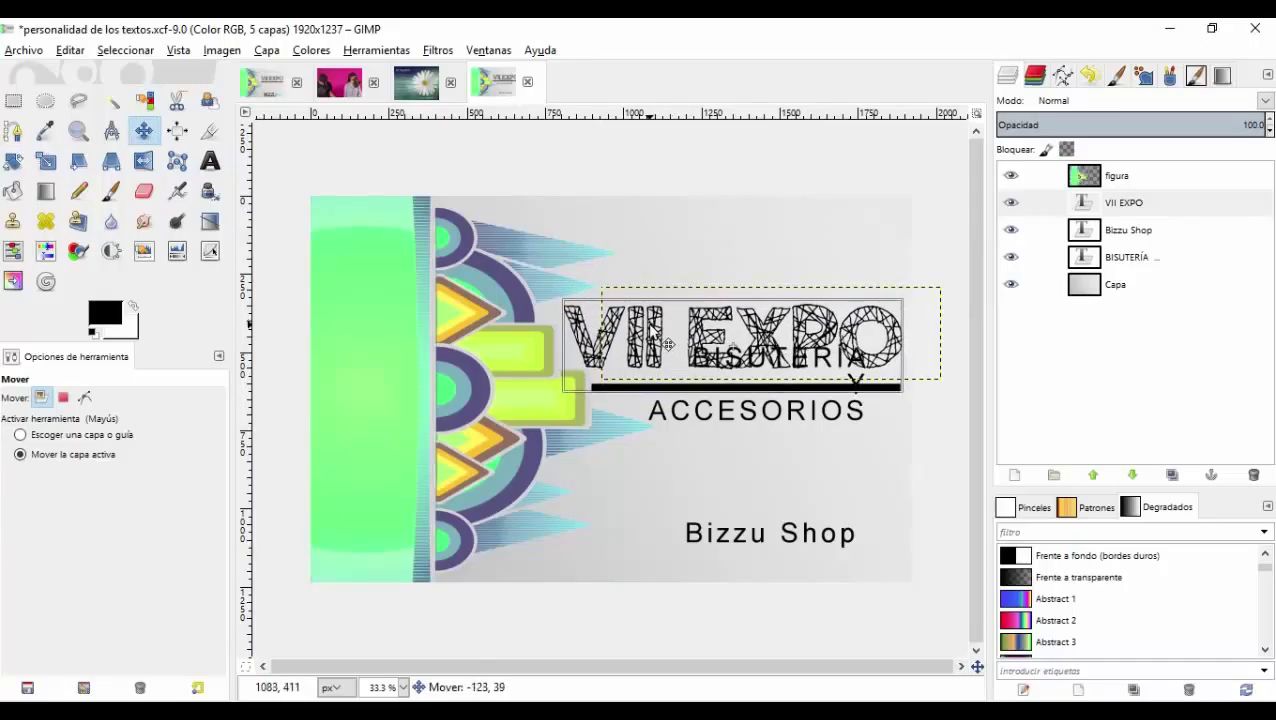
left_click_drag(667, 344, 655, 330)
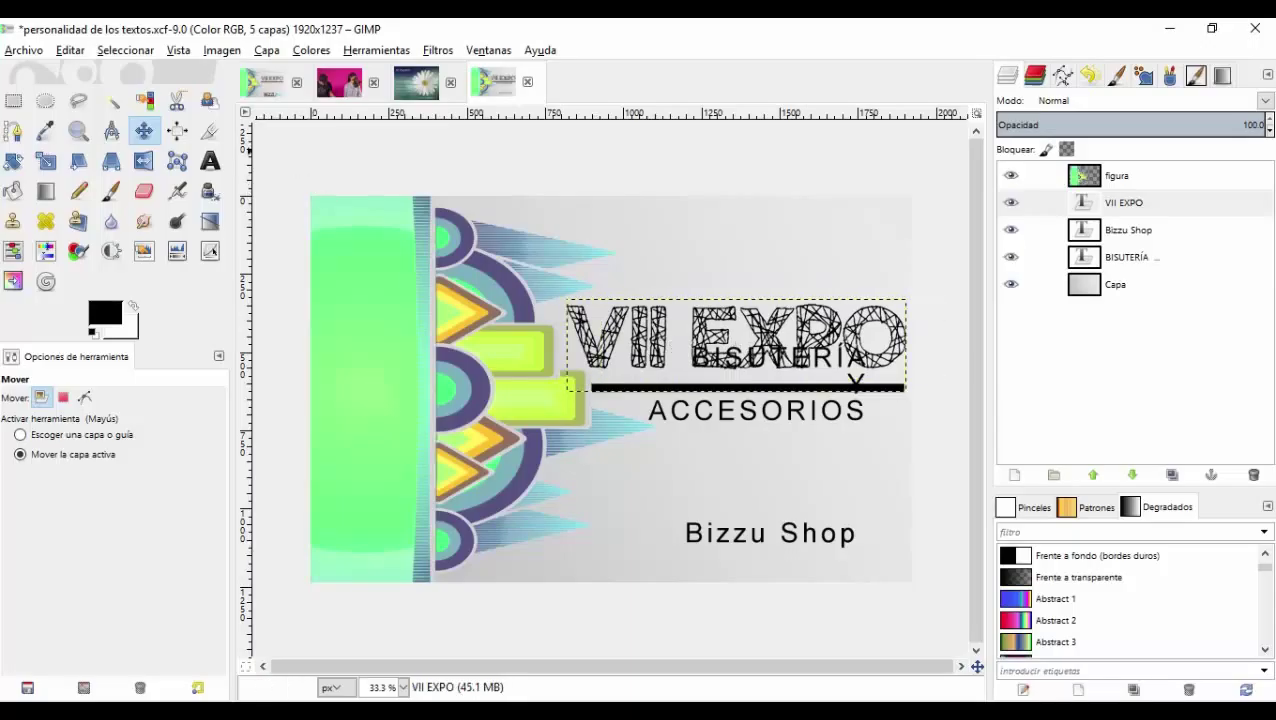
left_click(210, 160)
Select the VII EXPO text and toggle bold on, then back off
left_click(594, 346)
left_click_drag(590, 349, 906, 366)
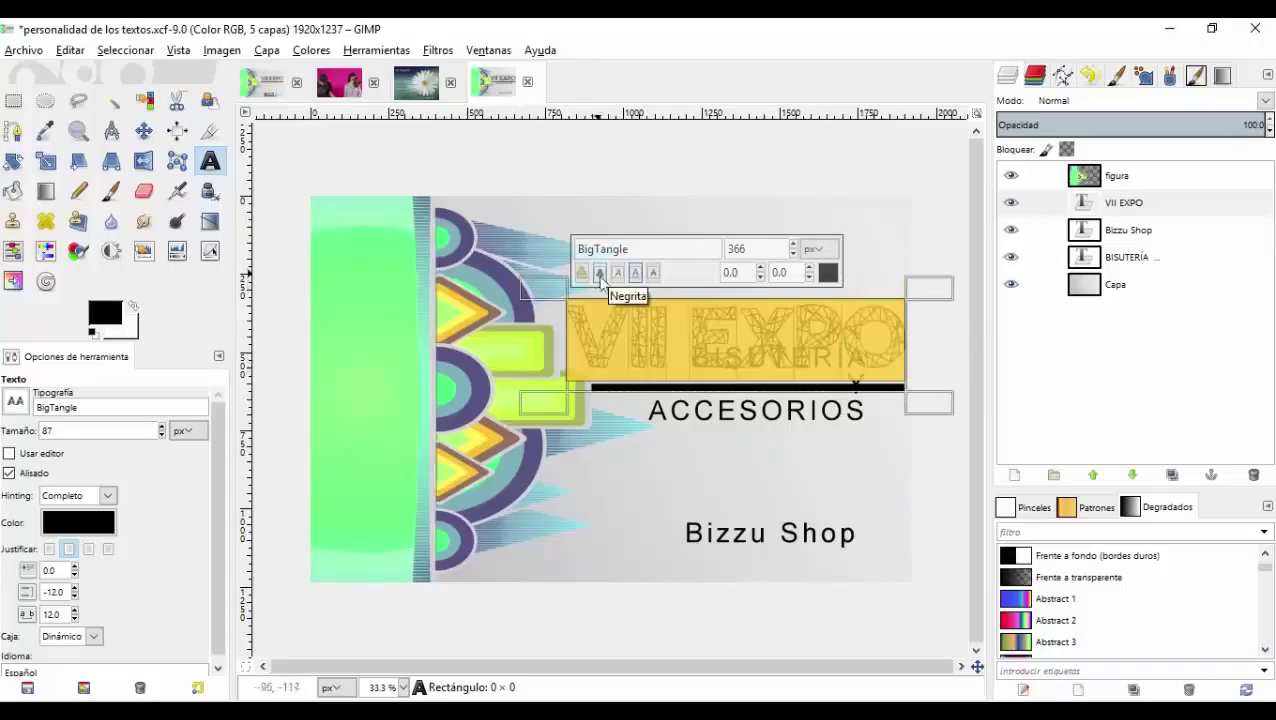
left_click(599, 276)
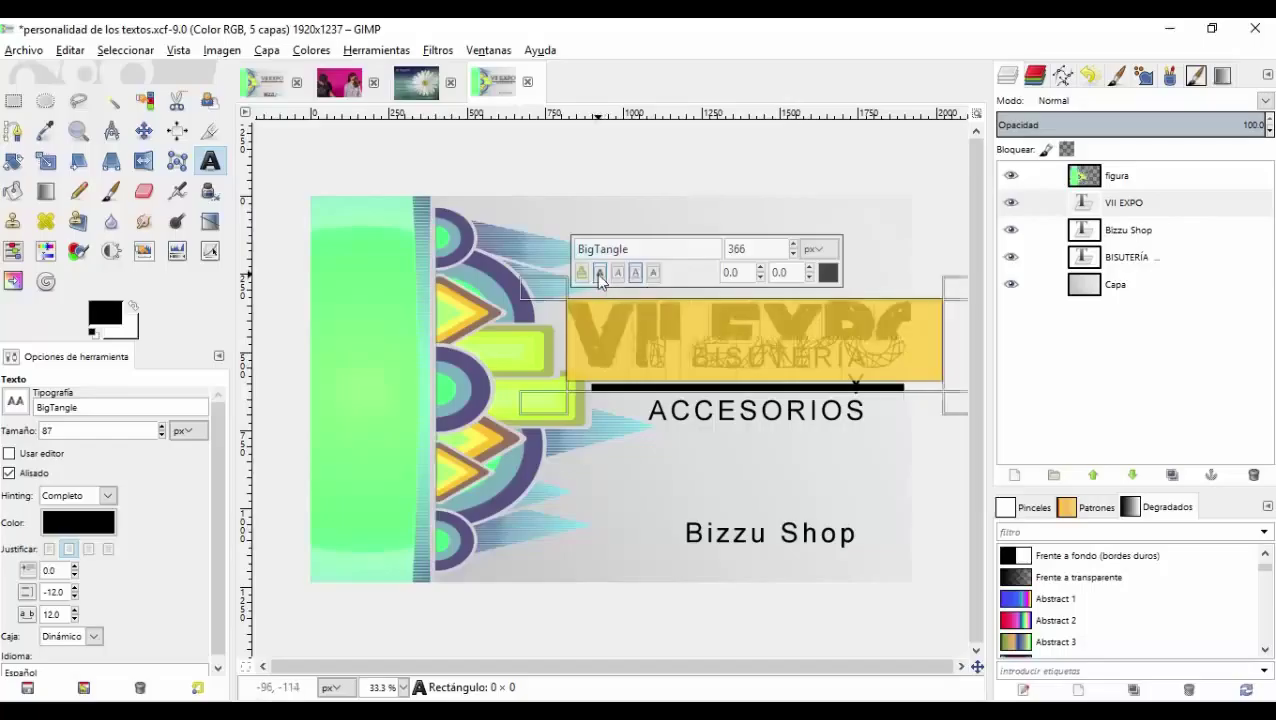
left_click(599, 276)
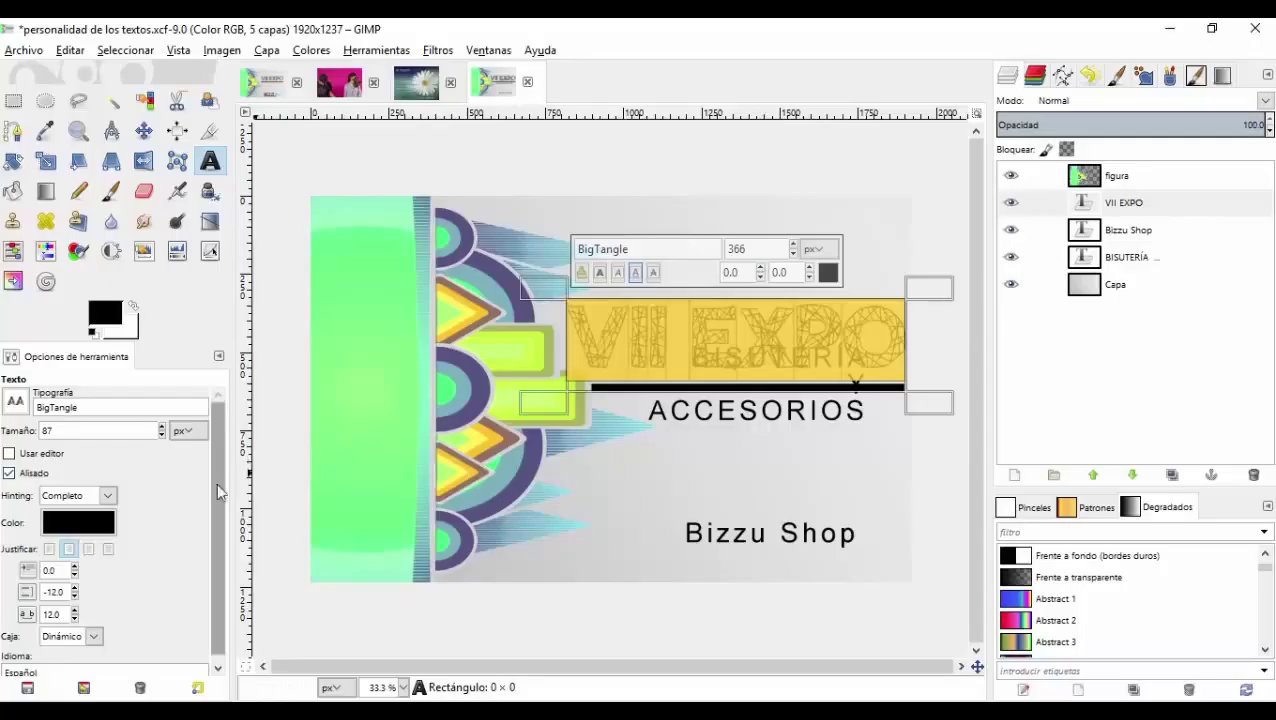
scroll(221, 511, "down", 1)
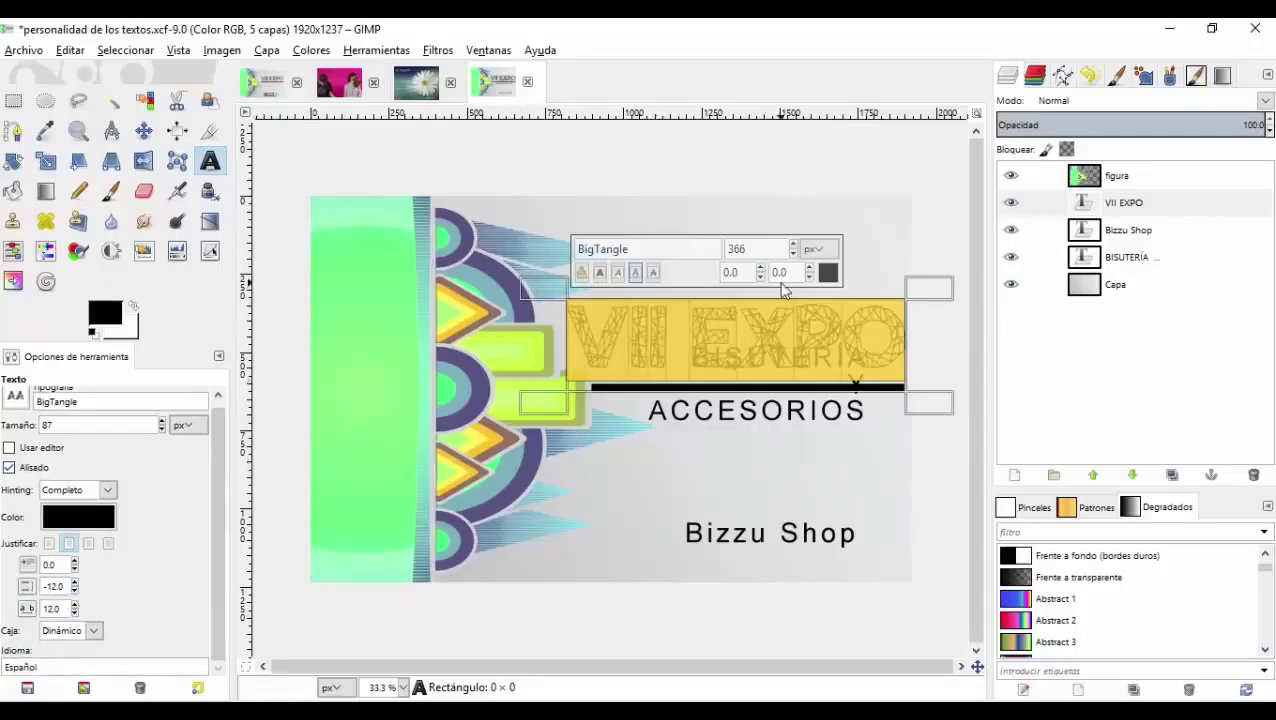
Try different letter spacing values on the VII EXPO title, widening and tightening kerning
left_click(809, 268)
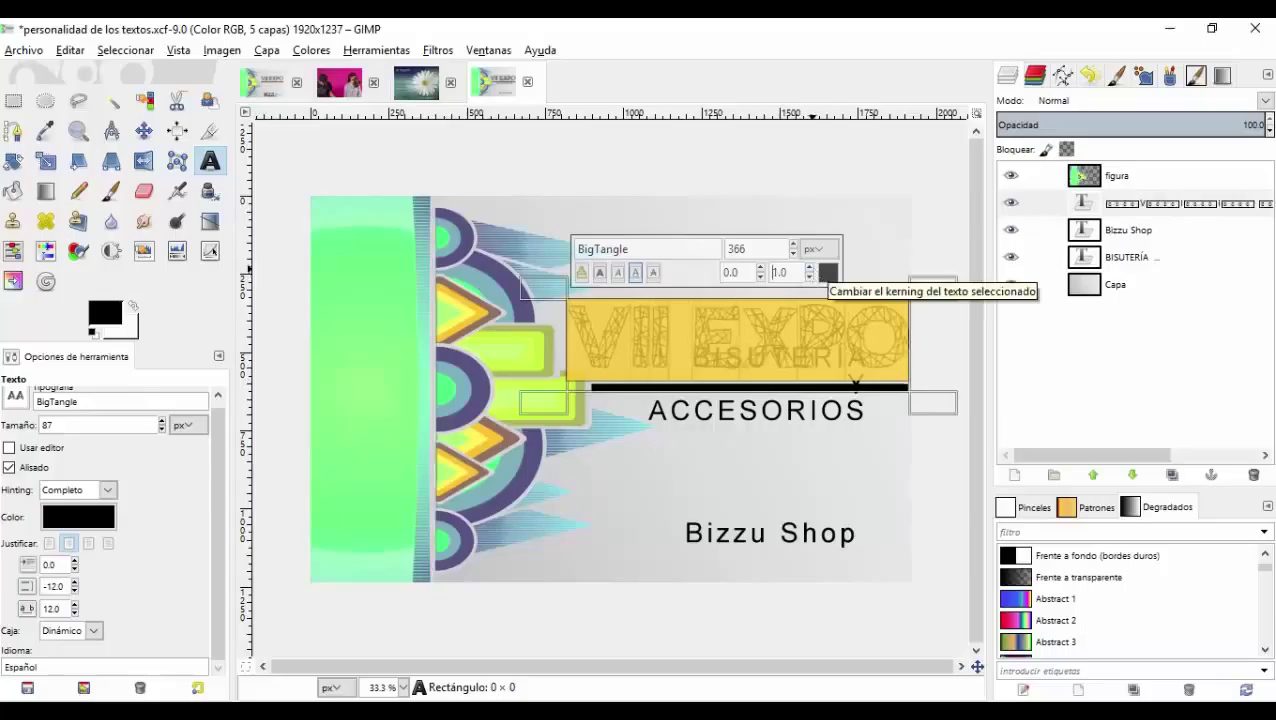
left_click(809, 268)
left_click(809, 268)
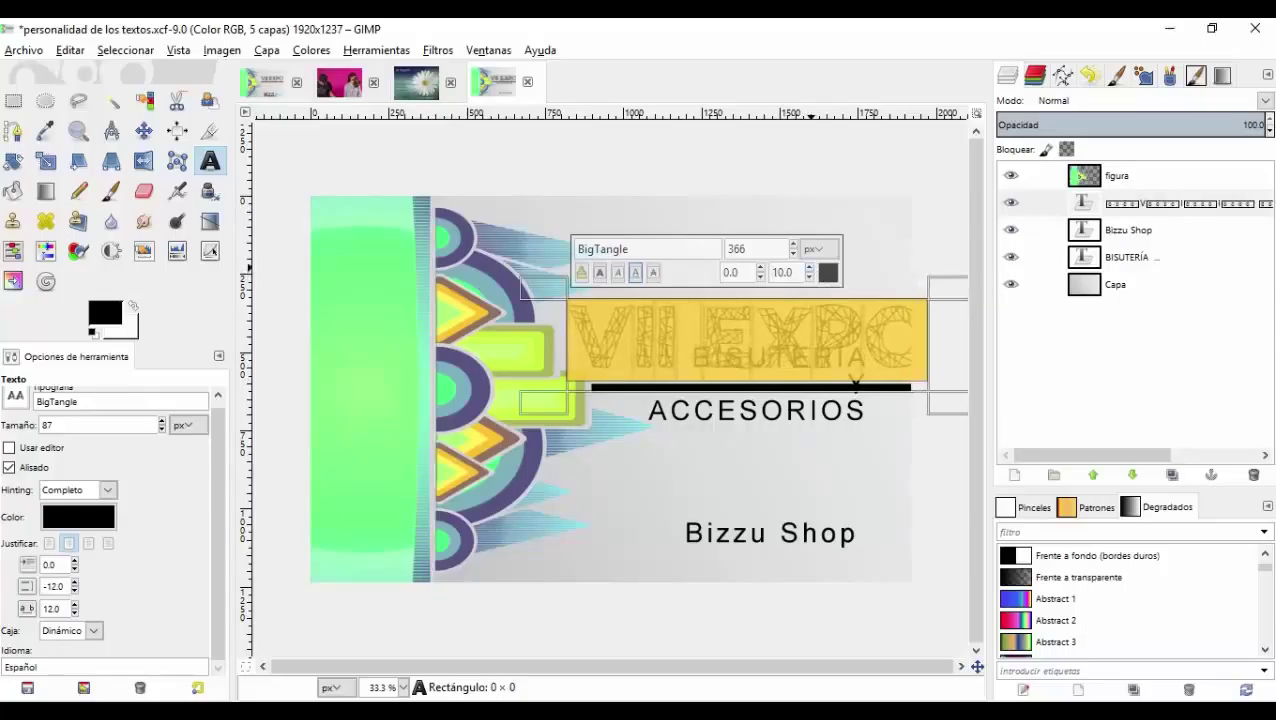
left_click(809, 268)
left_click(809, 277)
left_click(809, 277)
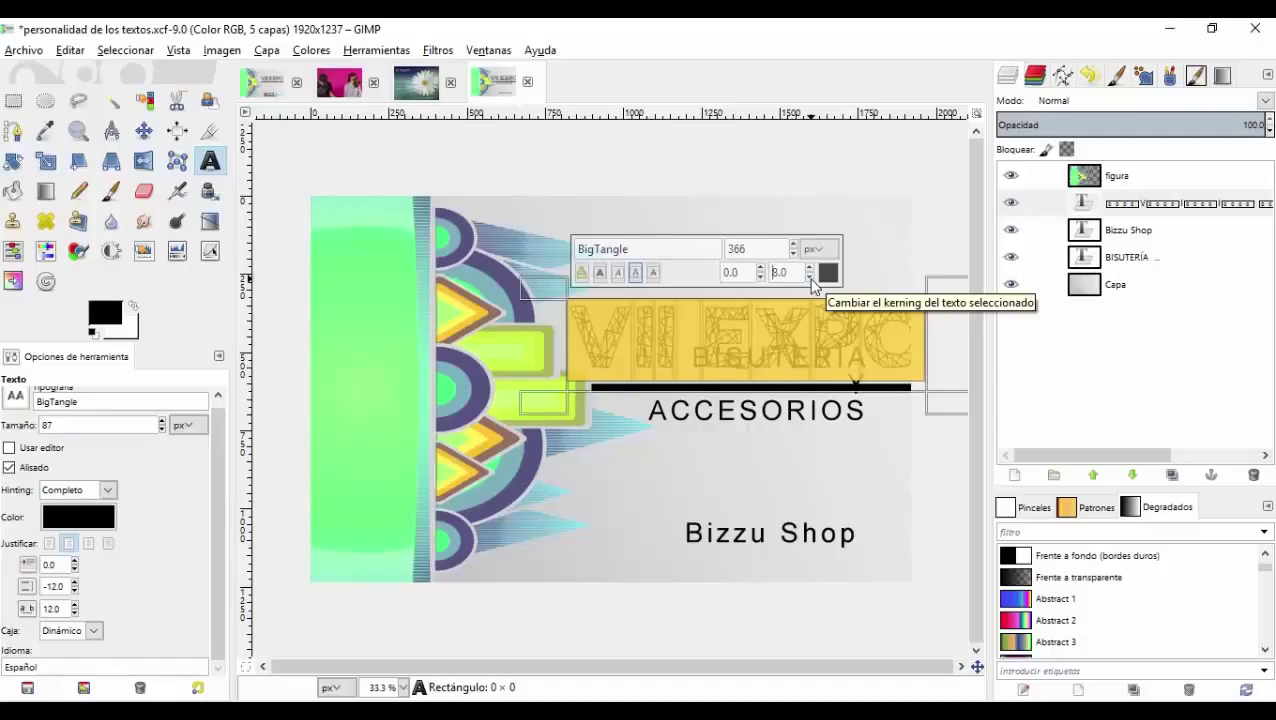
left_click(809, 277)
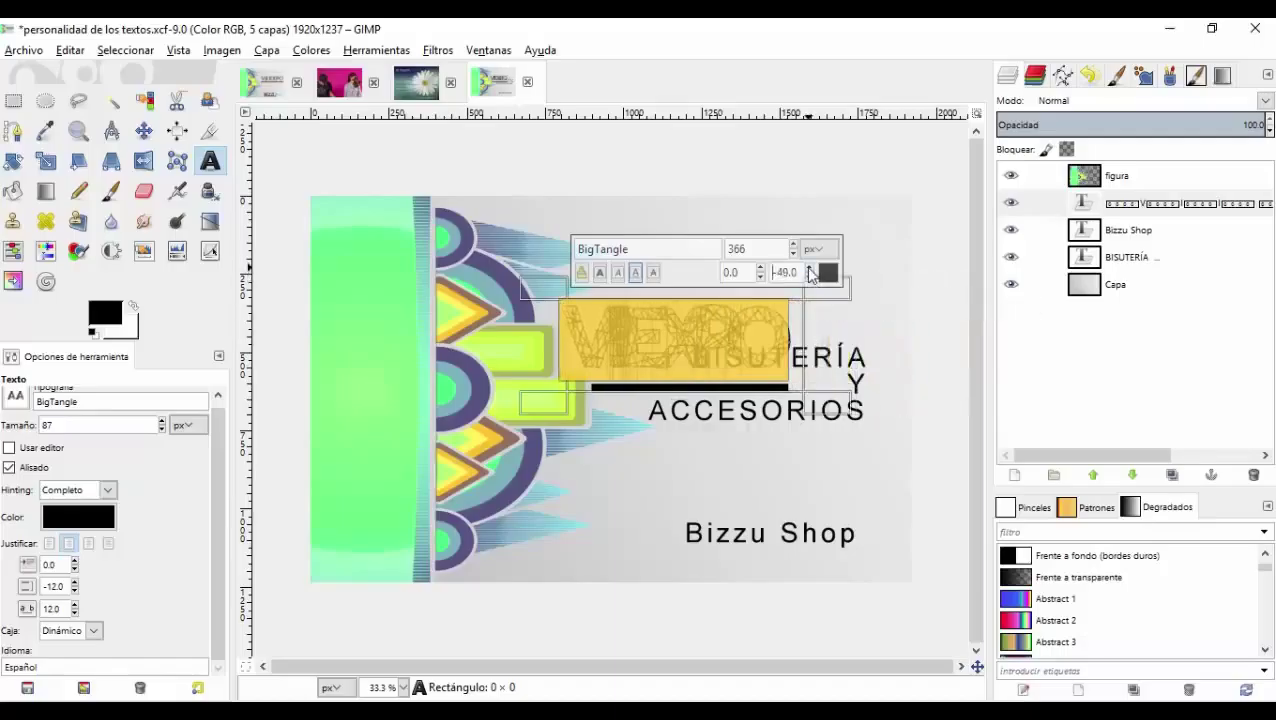
left_click(810, 267)
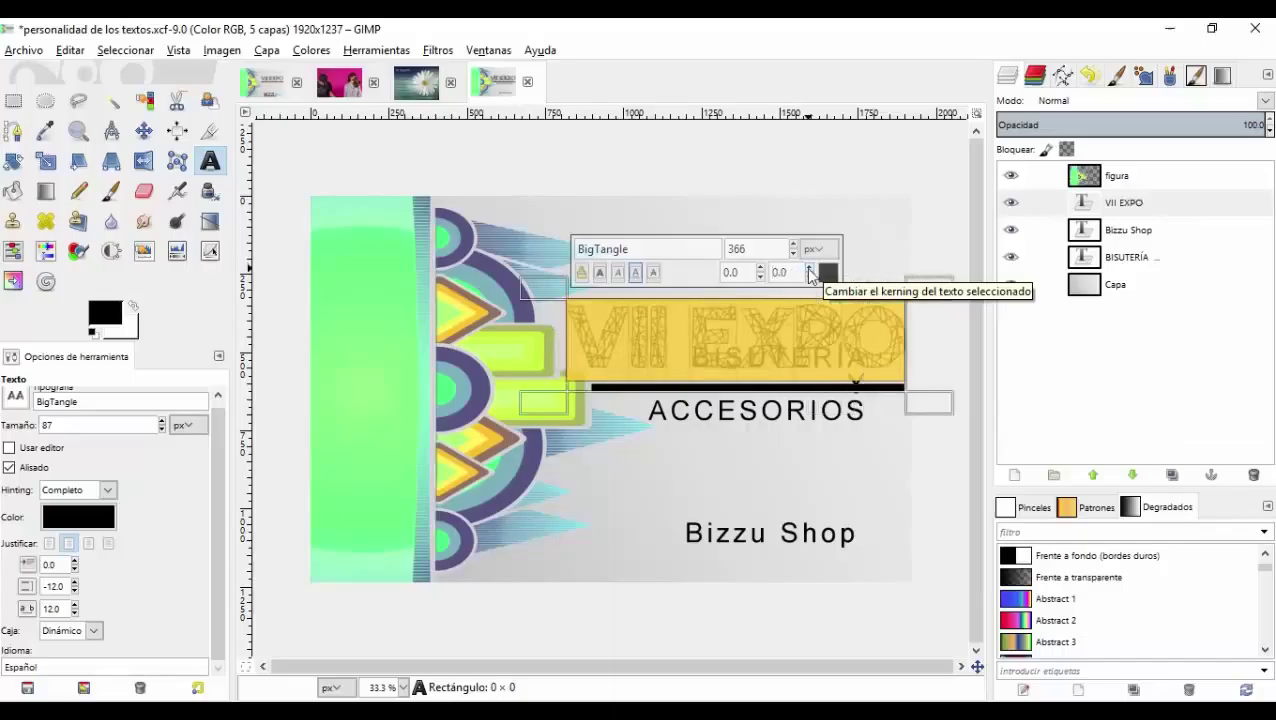
left_click(809, 268)
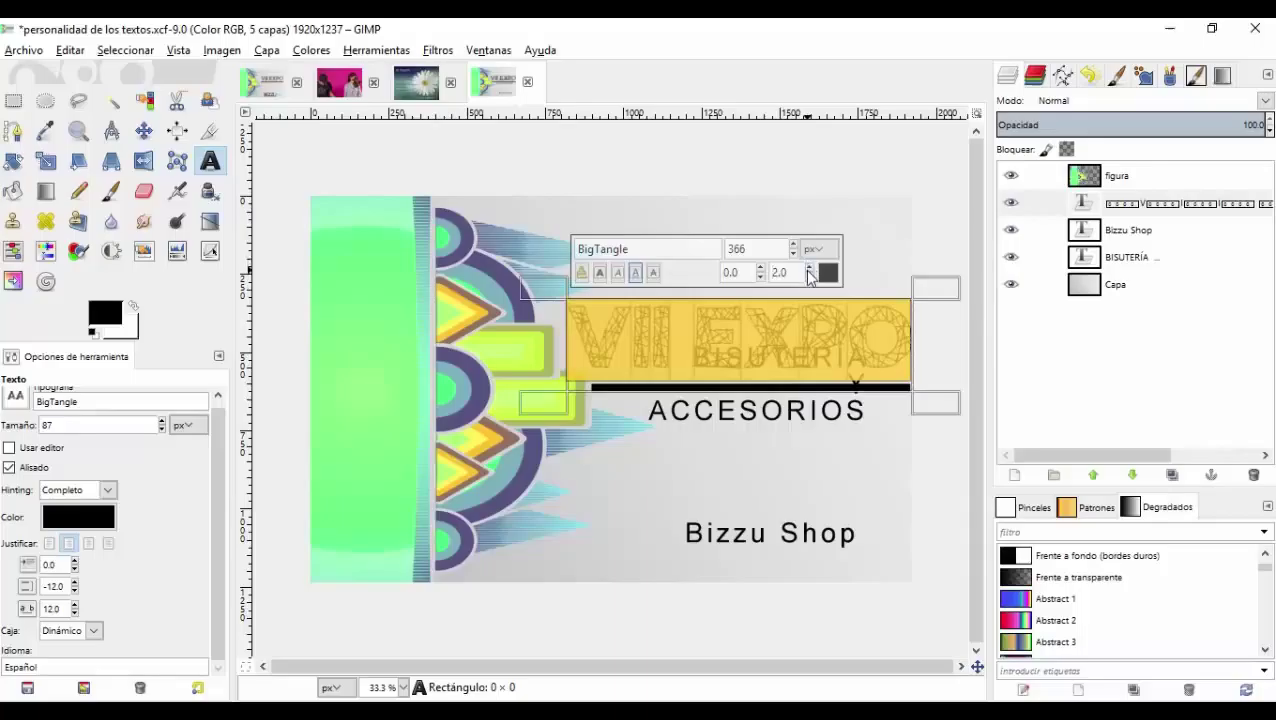
left_click(809, 268)
left_click(809, 268)
left_click(809, 277)
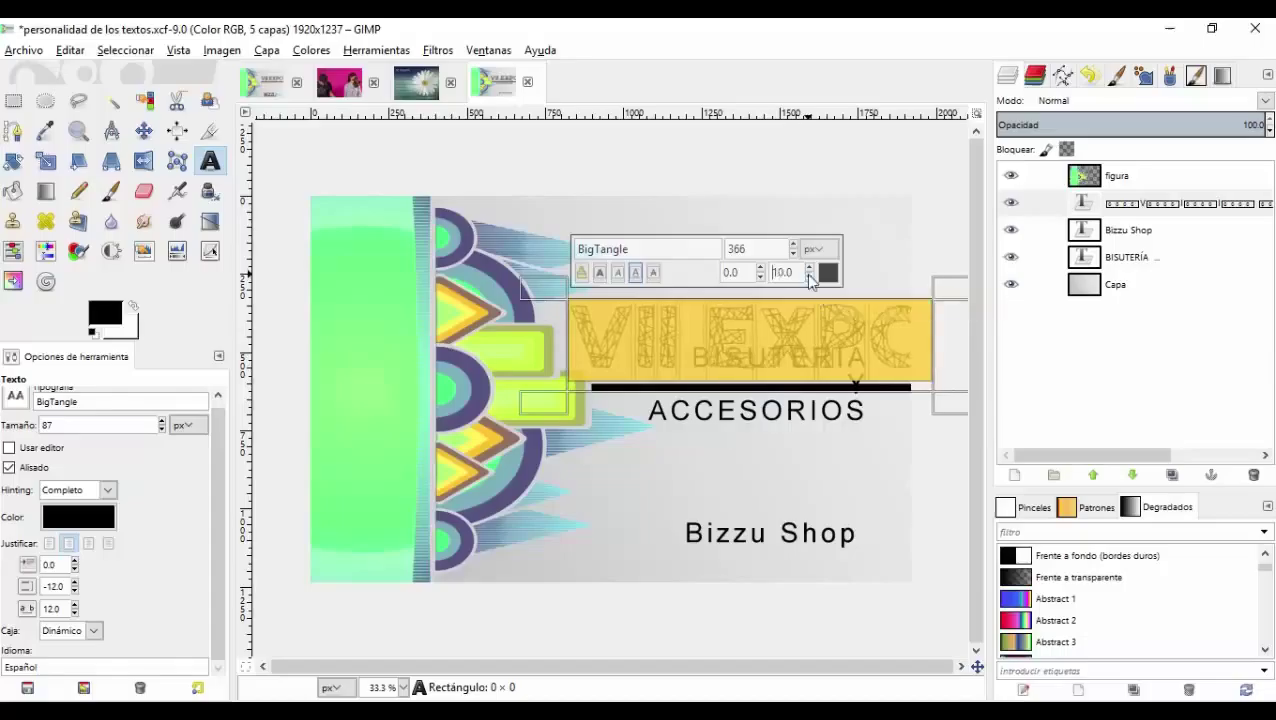
Reduce the VII EXPO title size from 366 to 336 px with kerning 8.0
key("Down")
key("Down")
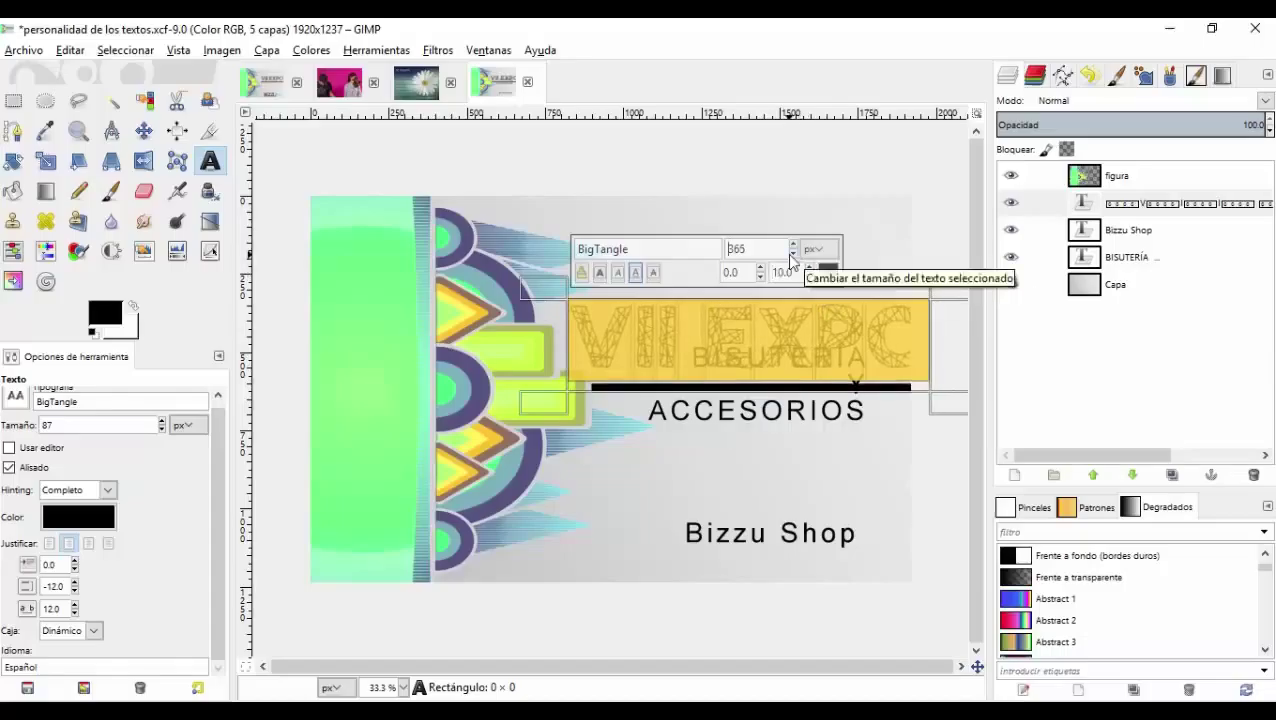
key("Down")
key("Down")
key("Down")
key("Down")
key("Down")
key("Down")
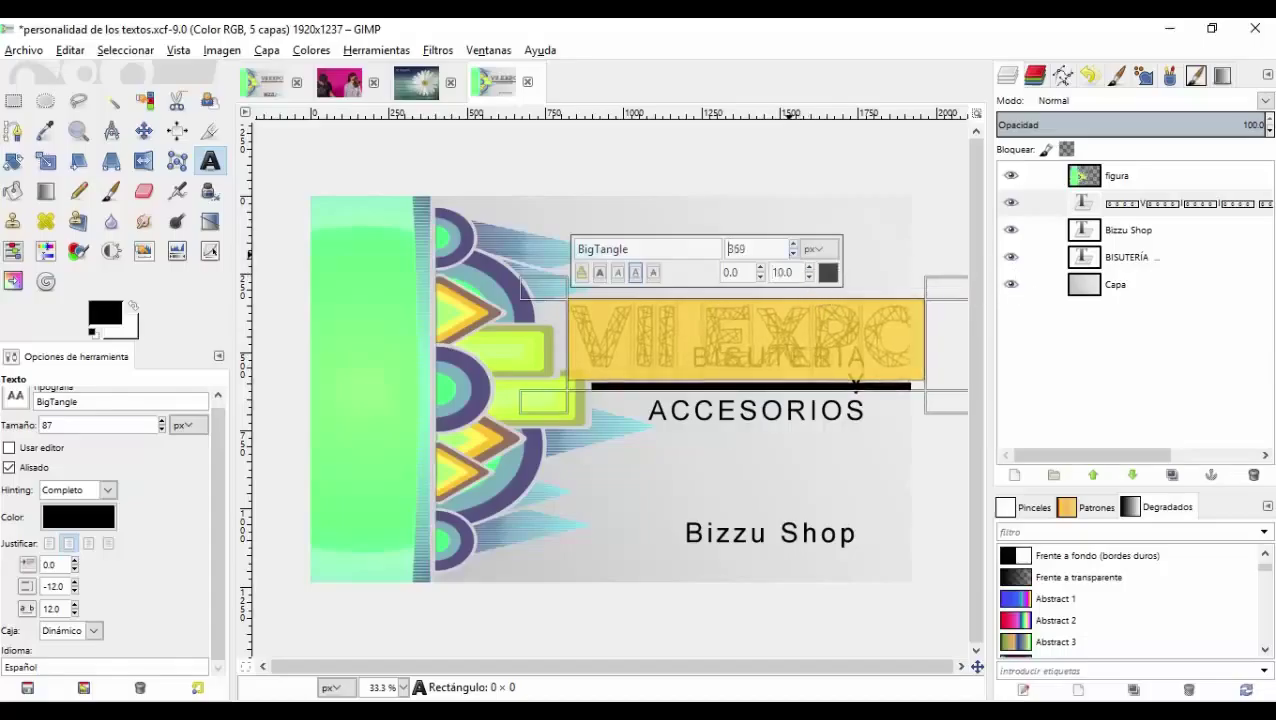
key("Down")
key("Down")
key("Down")
key("Down")
key("Down")
key("Down")
key("Down")
key("Down")
key("Down")
key("Down")
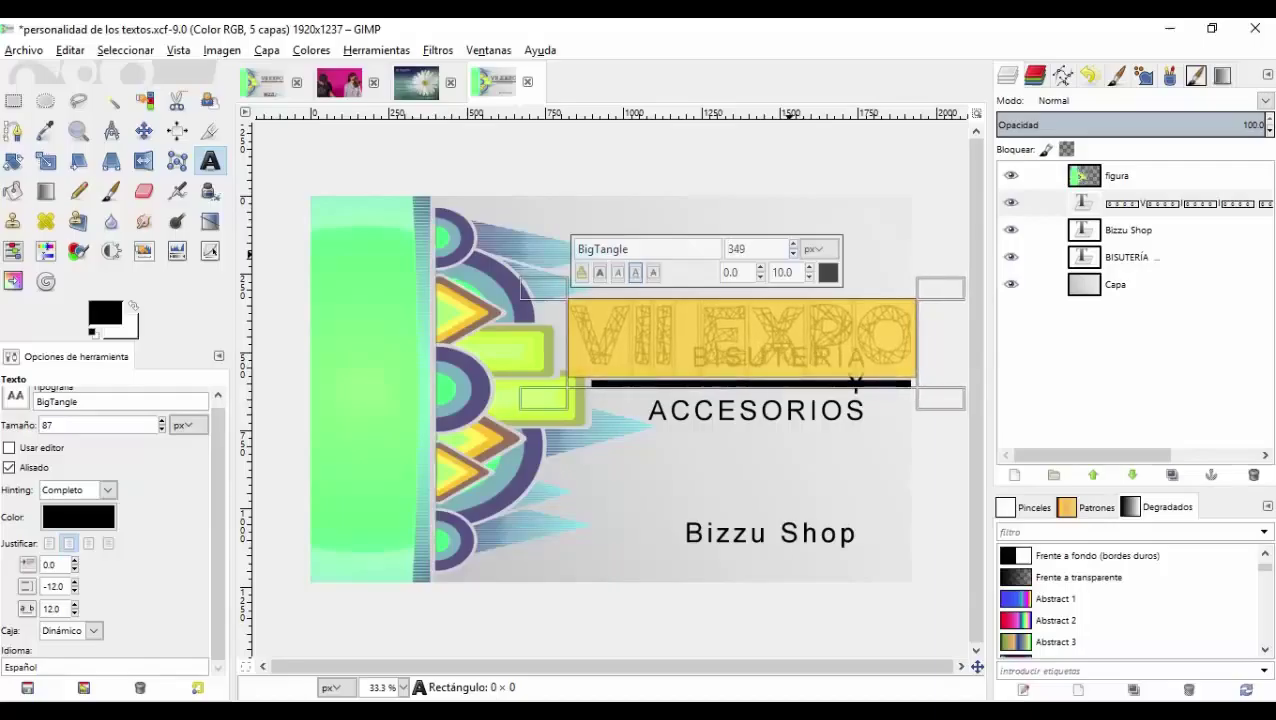
key("Down")
key("Down")
key("Down")
key("Down")
key("Down")
key("Down")
key("Down")
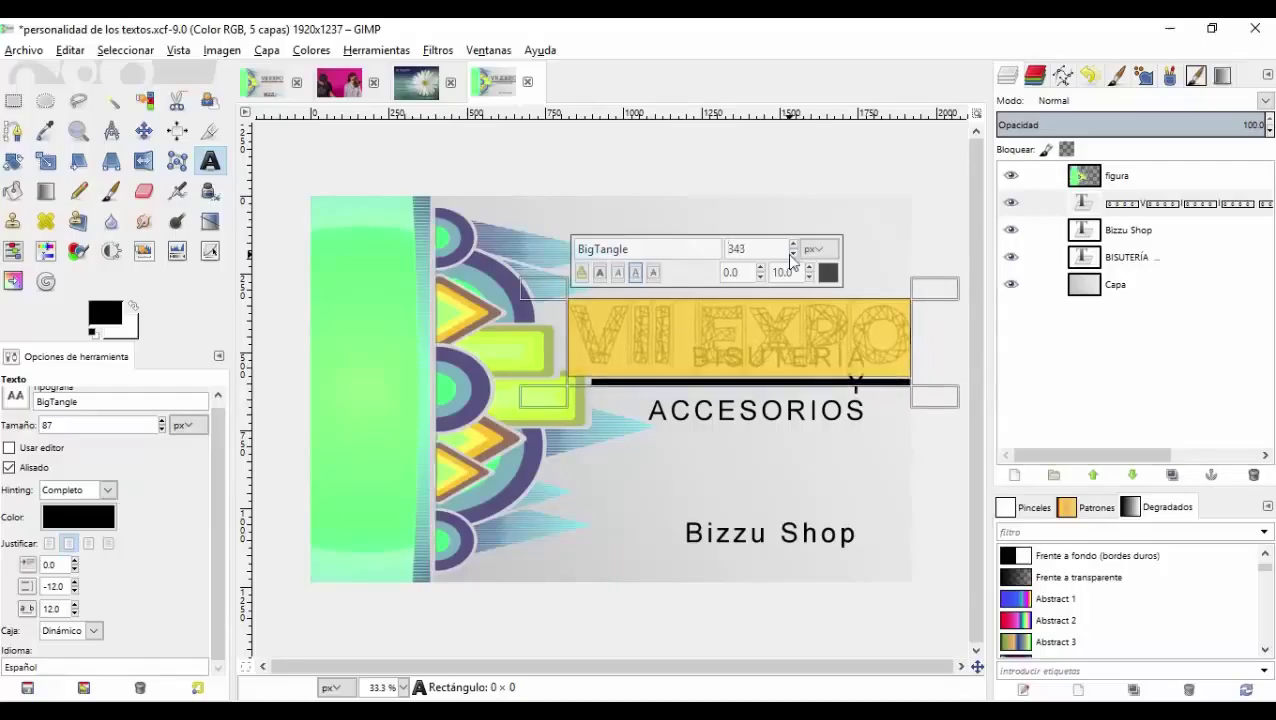
key("Down")
key("Down")
key("Down")
key("Down")
key("Down")
key("Down")
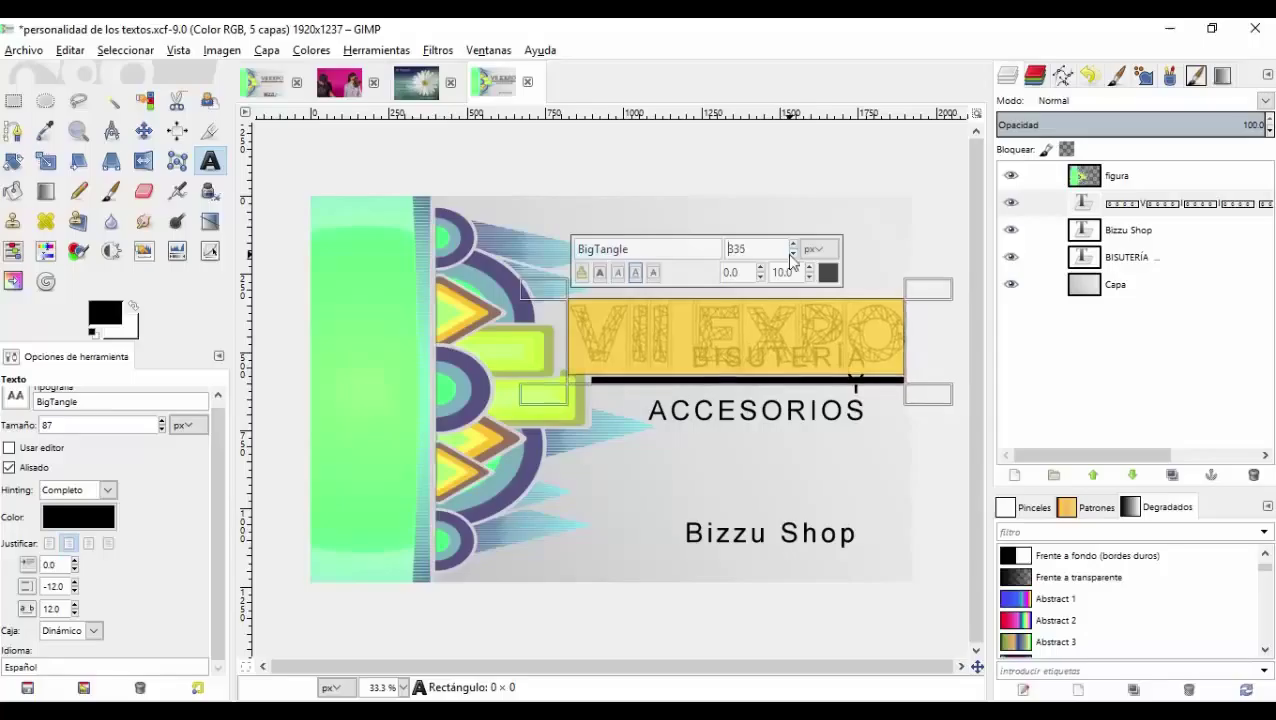
left_click(809, 277)
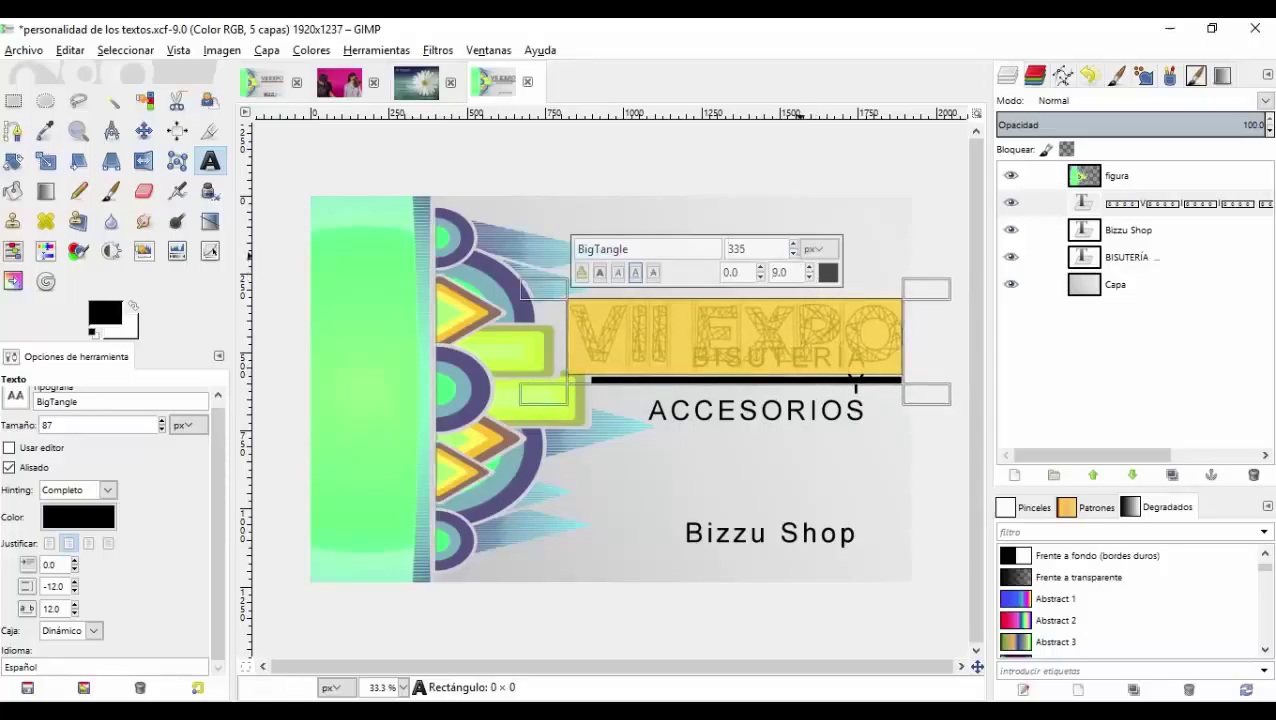
left_click(809, 277)
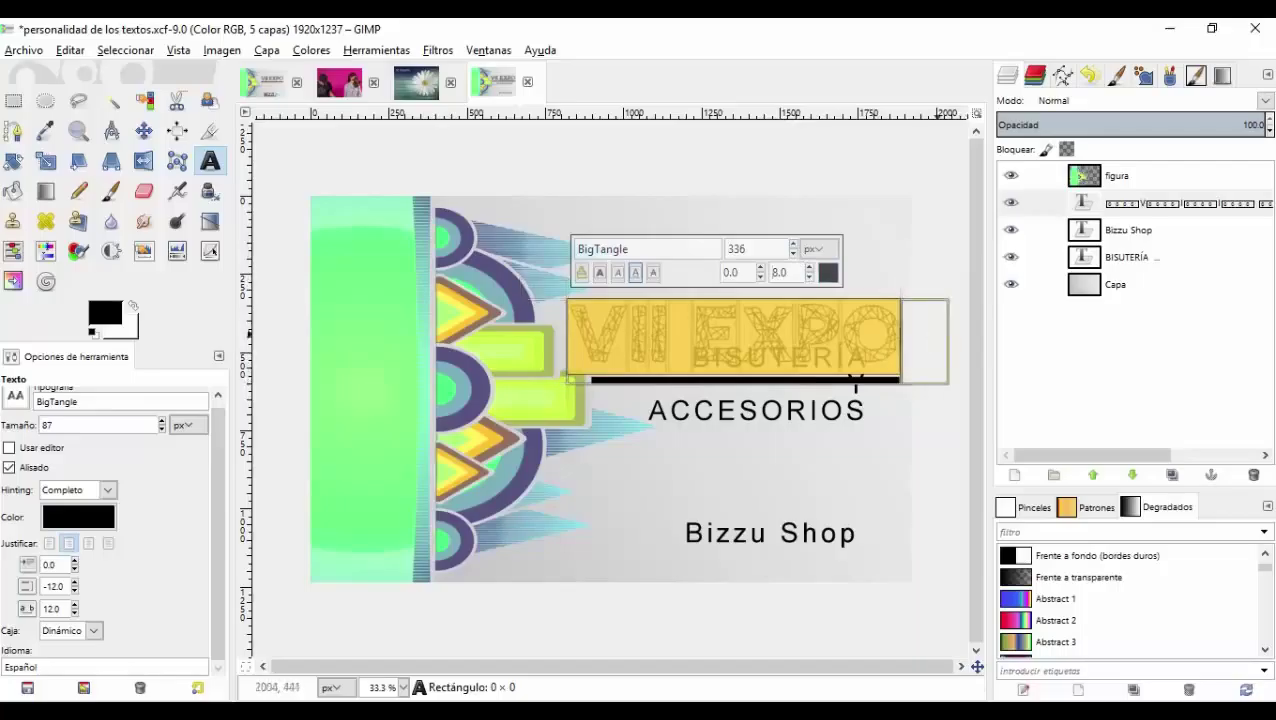
left_click(926, 228)
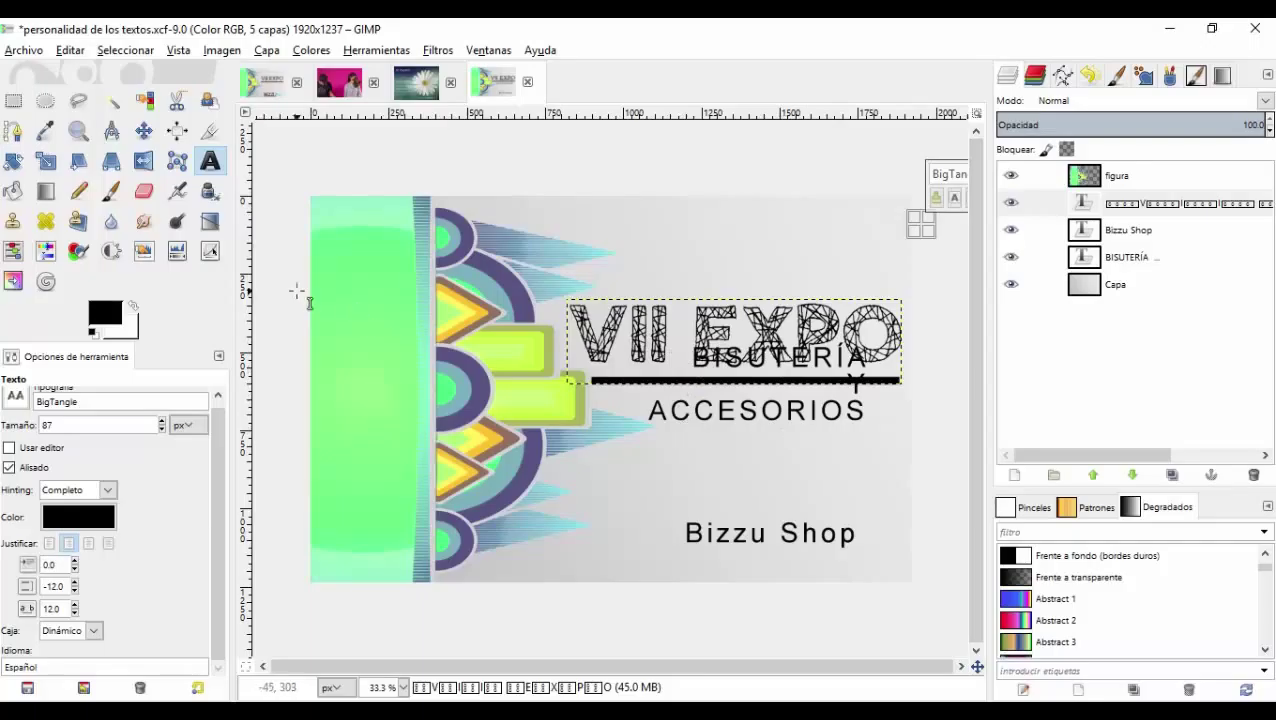
Drag the BISUTERÍA Y ACCESORIOS layer down and left, below the black rule
left_click(146, 131)
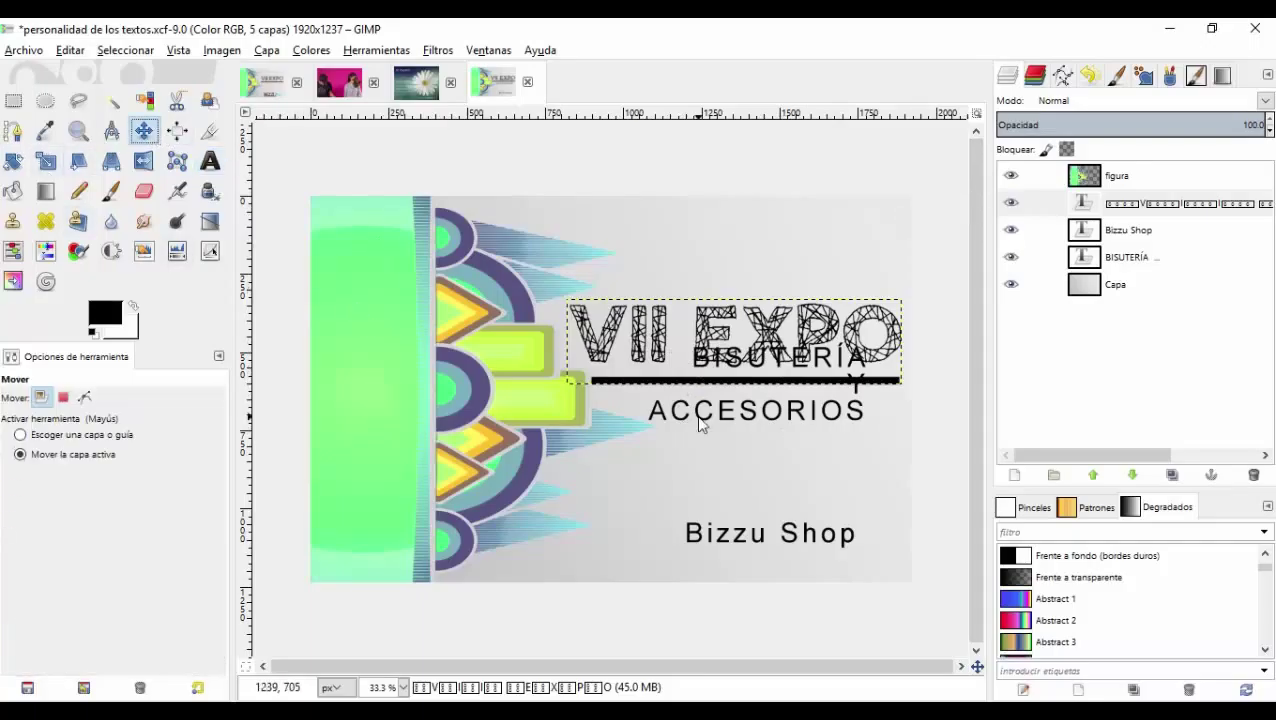
left_click_drag(717, 418, 722, 416)
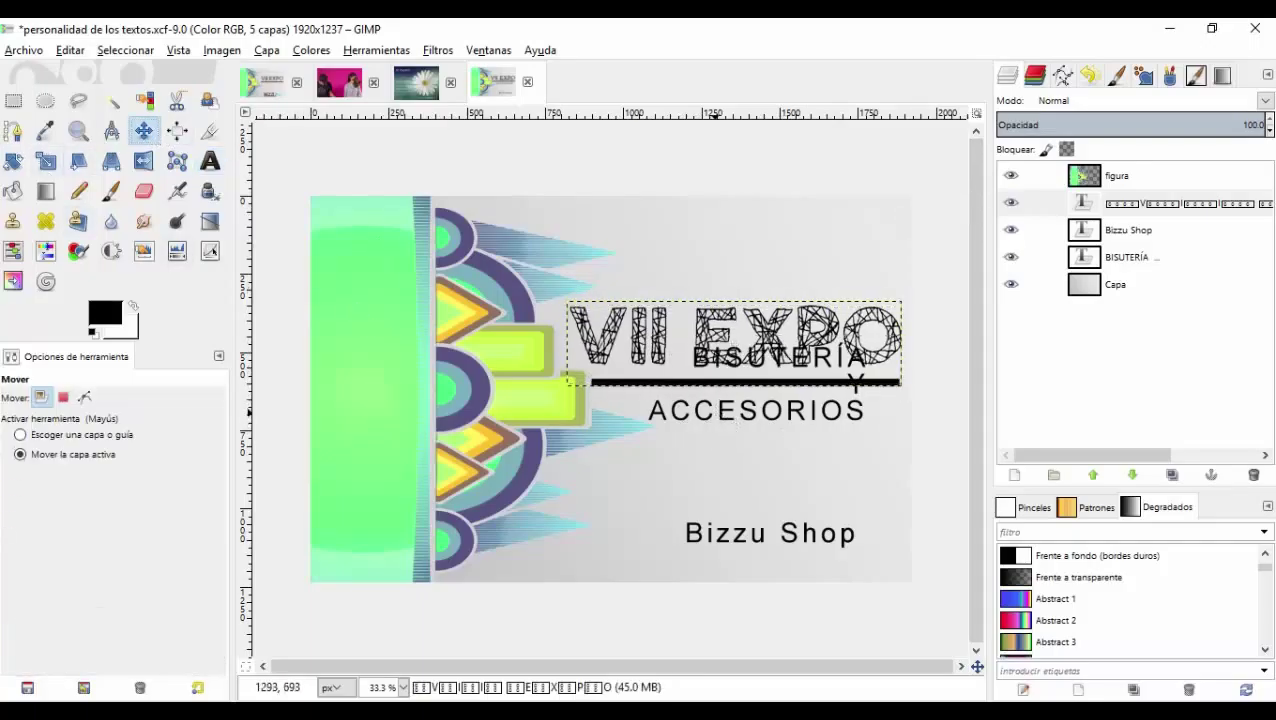
left_click(1127, 258)
left_click_drag(728, 426, 737, 484)
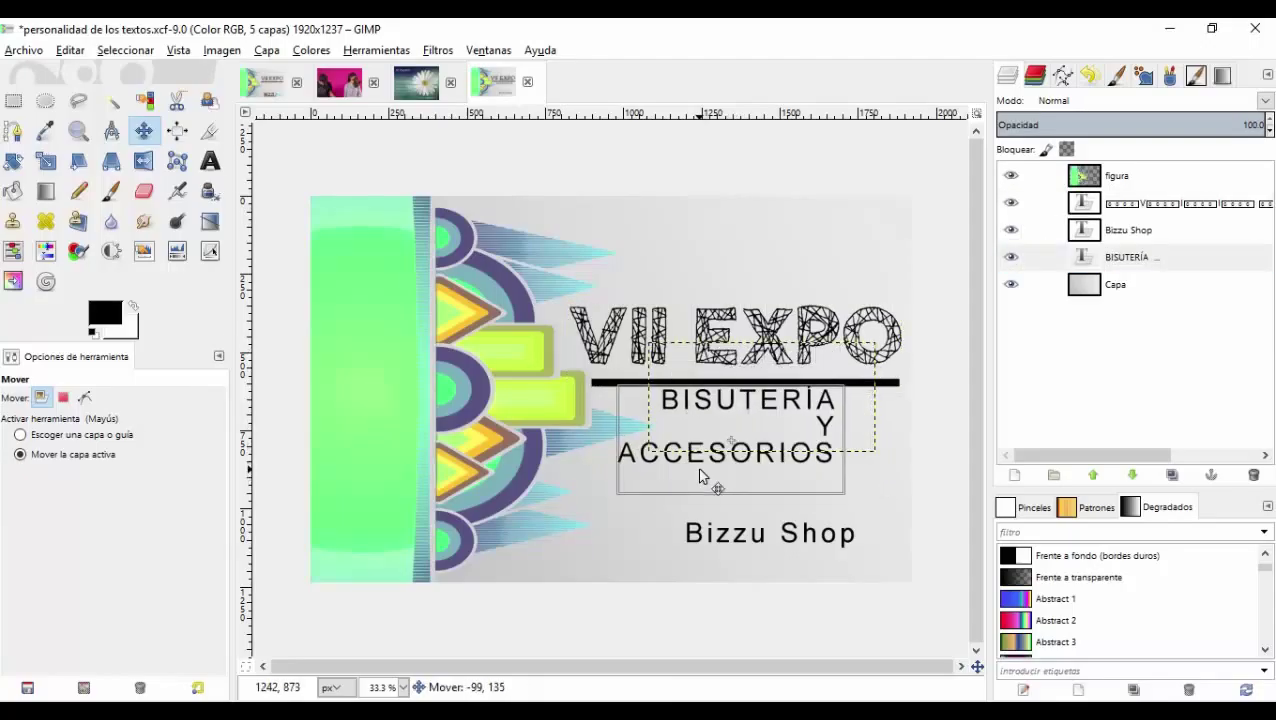
left_click_drag(735, 481, 697, 468)
left_click(210, 160)
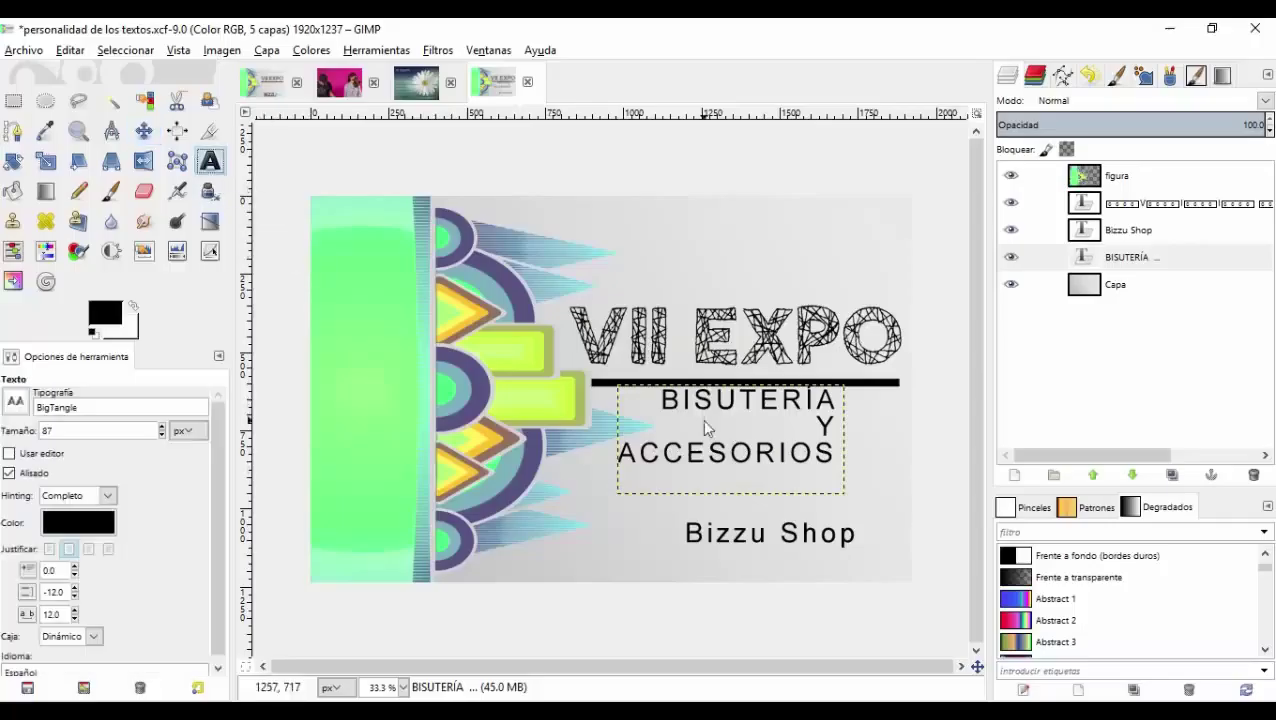
Redraw BISUTERÍA Y ACCESORIOS as a fixed box, remove line breaks, and widen it to one line
left_click(728, 450)
left_click_drag(618, 522, 833, 416)
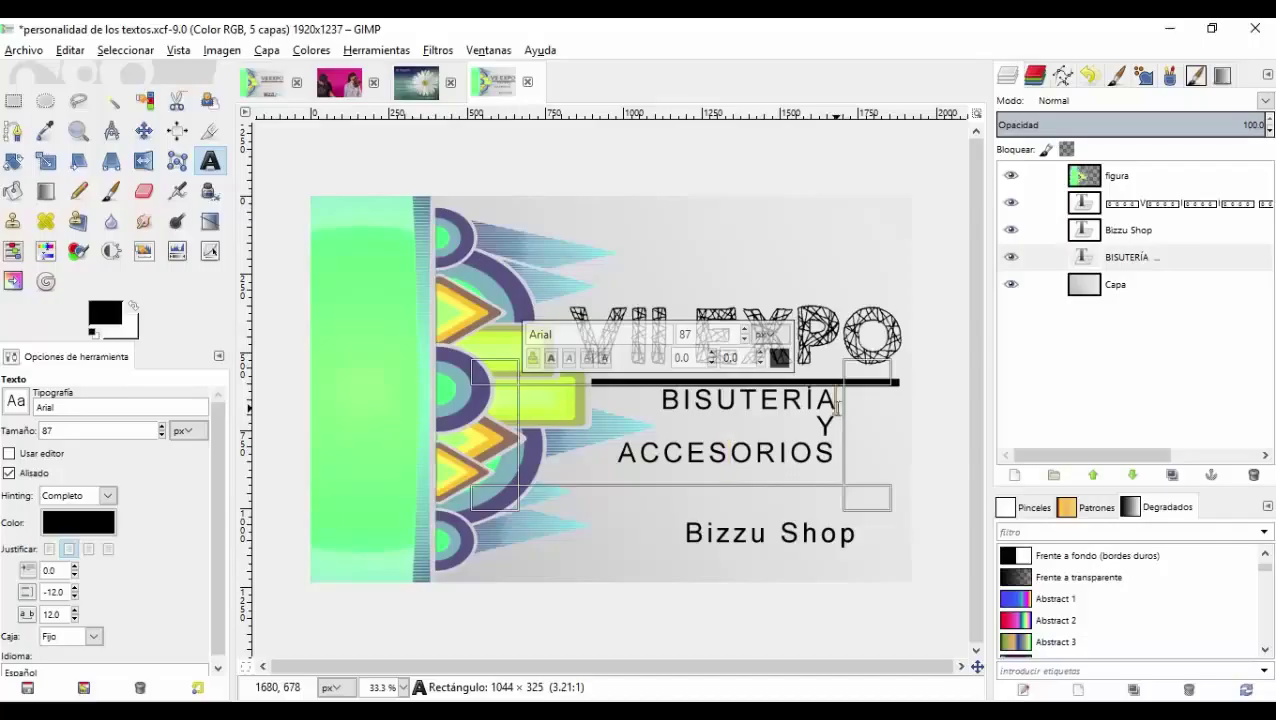
key("BackSpace")
key("Delete")
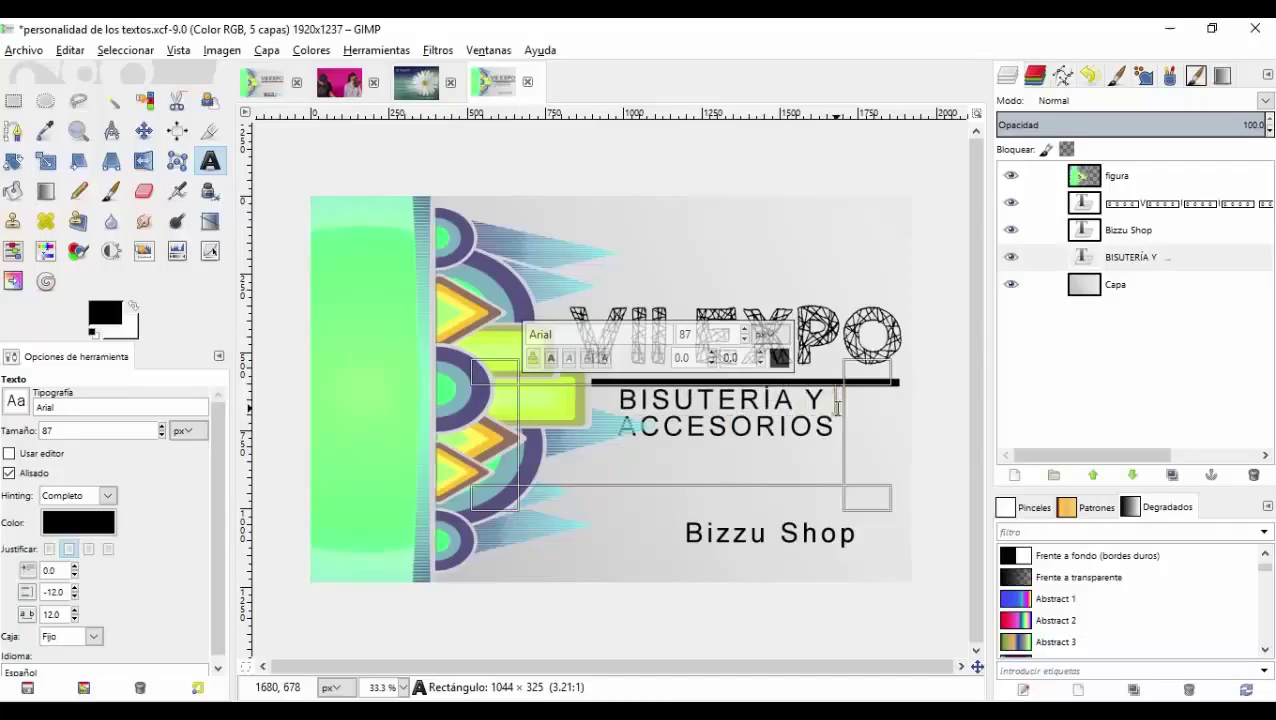
key("BackSpace")
key("BackSpace")
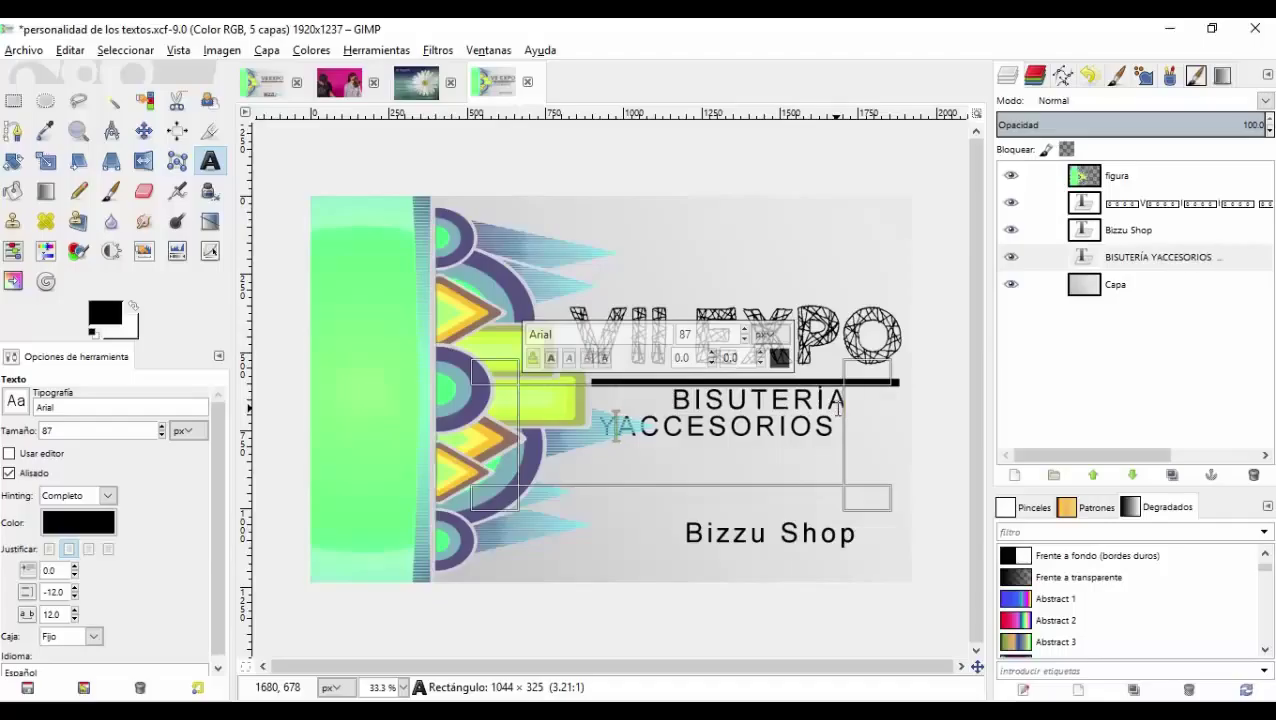
left_click_drag(868, 497, 997, 507)
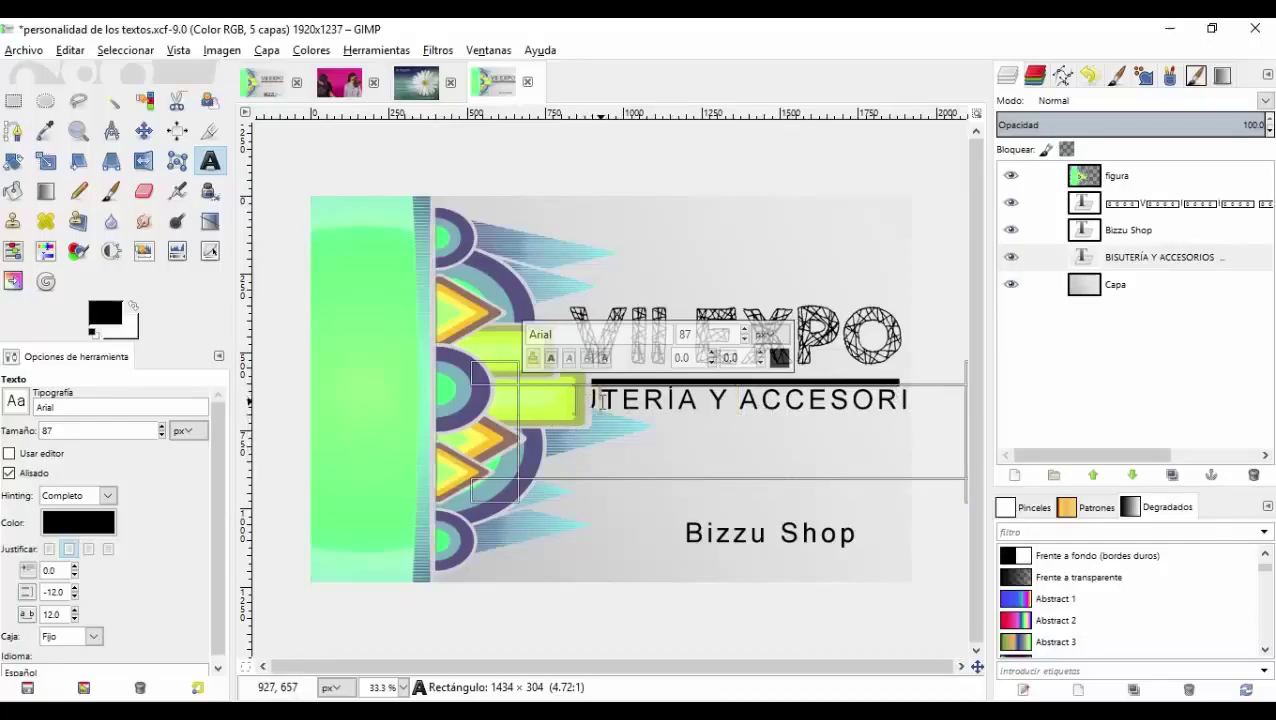
key("Home")
key("shift+Right")
key("shift+Right")
key("shift+Right")
key("shift+Right")
key("shift+Right")
key("shift+Right")
key("shift+Right")
key("shift+Right")
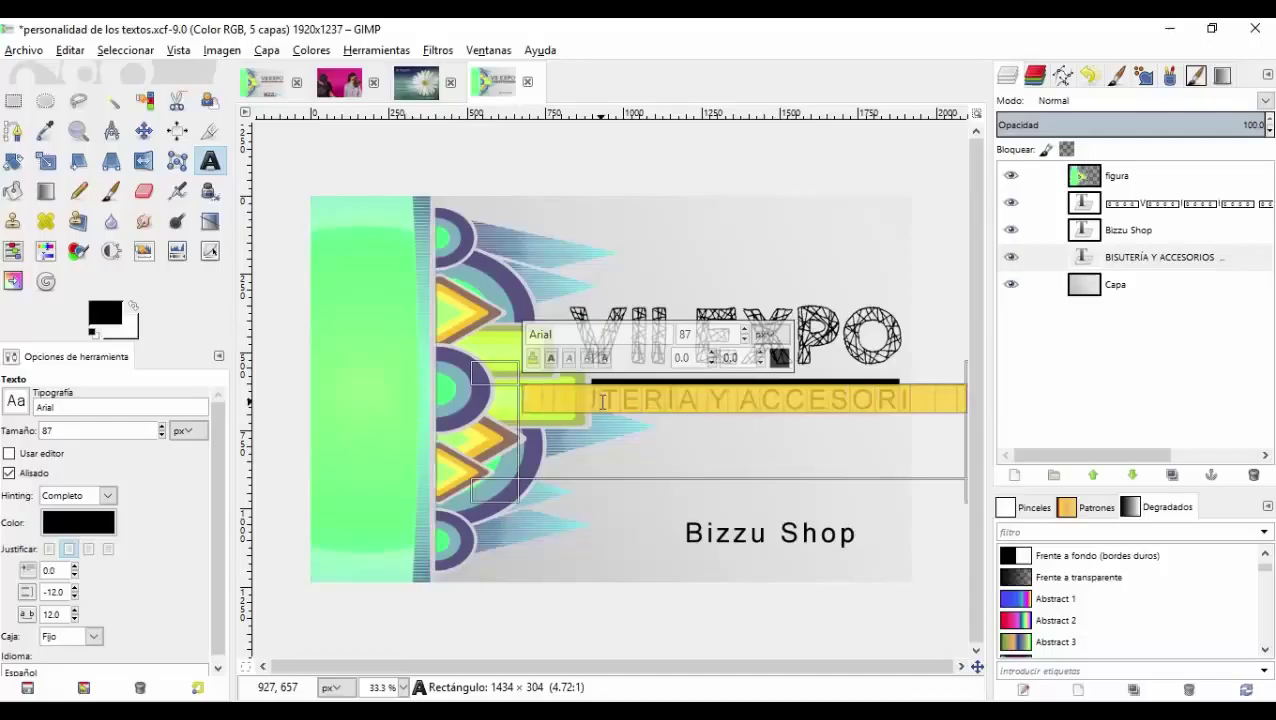
Step the BISUTERÍA Y ACCESORIOS line's size down from 87 to about 70 px
left_click(745, 340)
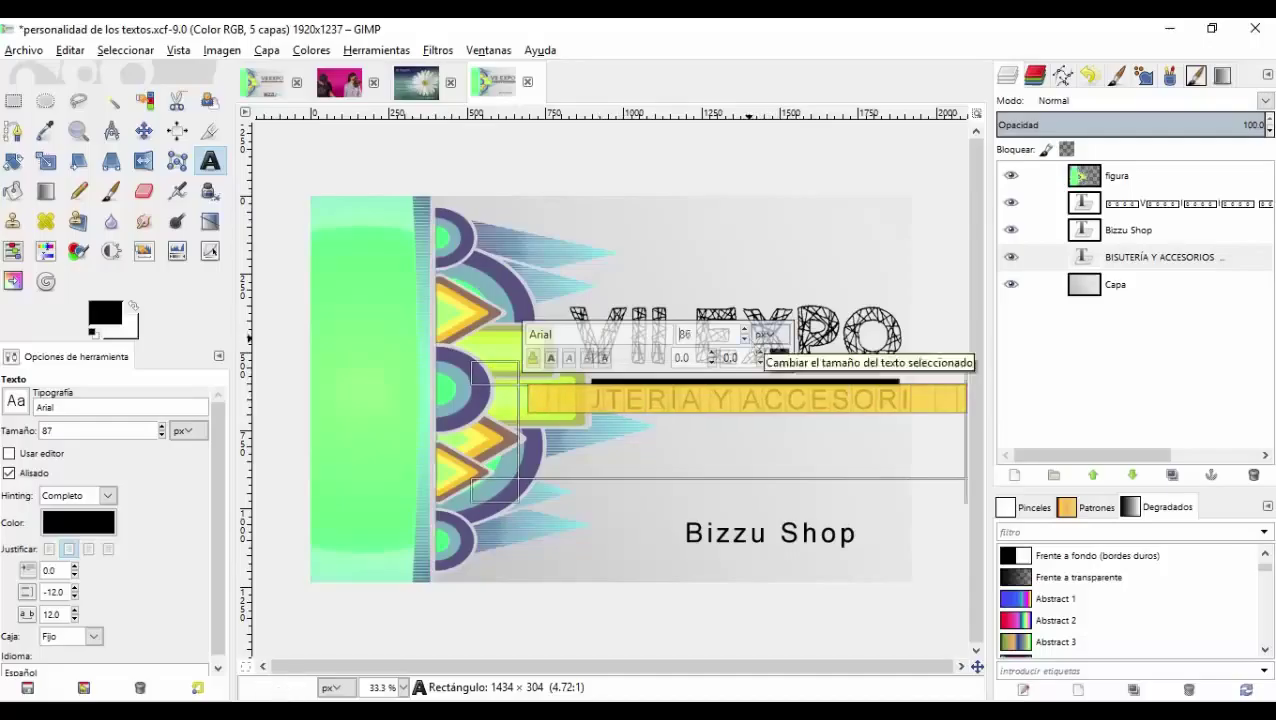
left_click(745, 340)
left_click(745, 340)
left_click(745, 340)
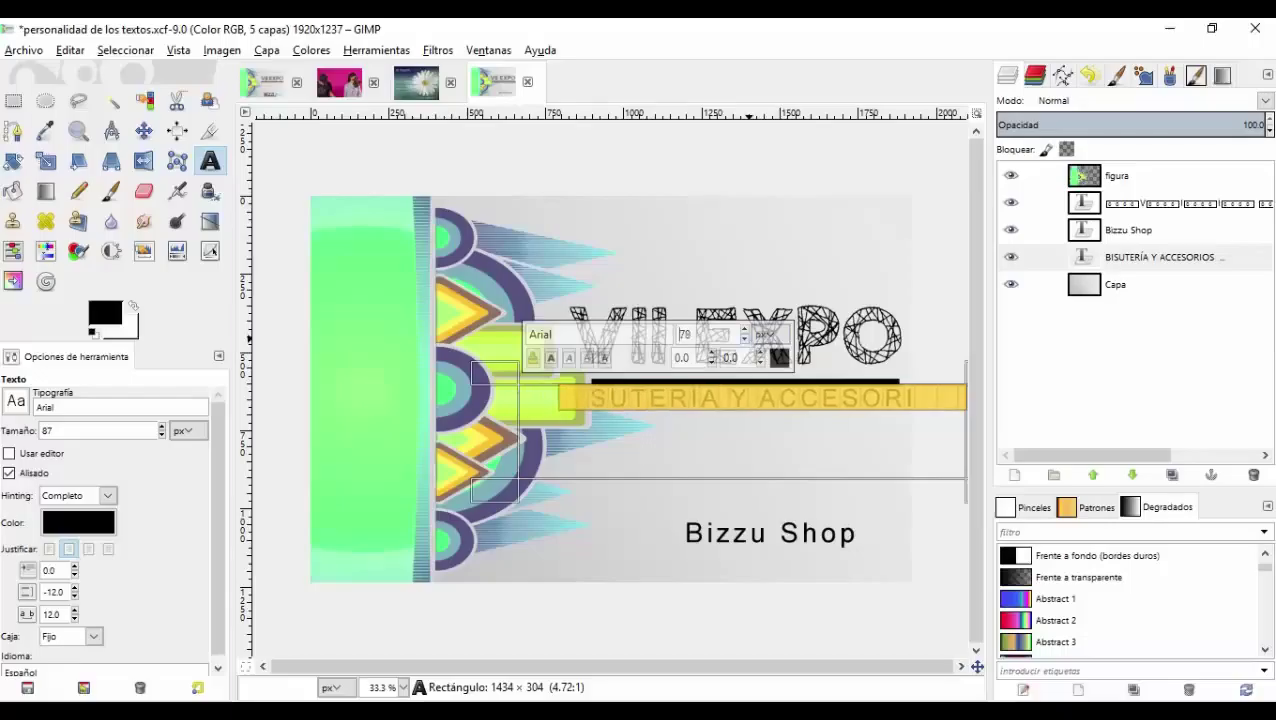
left_click(745, 340)
left_click(745, 340)
left_click(745, 340)
left_click(745, 340)
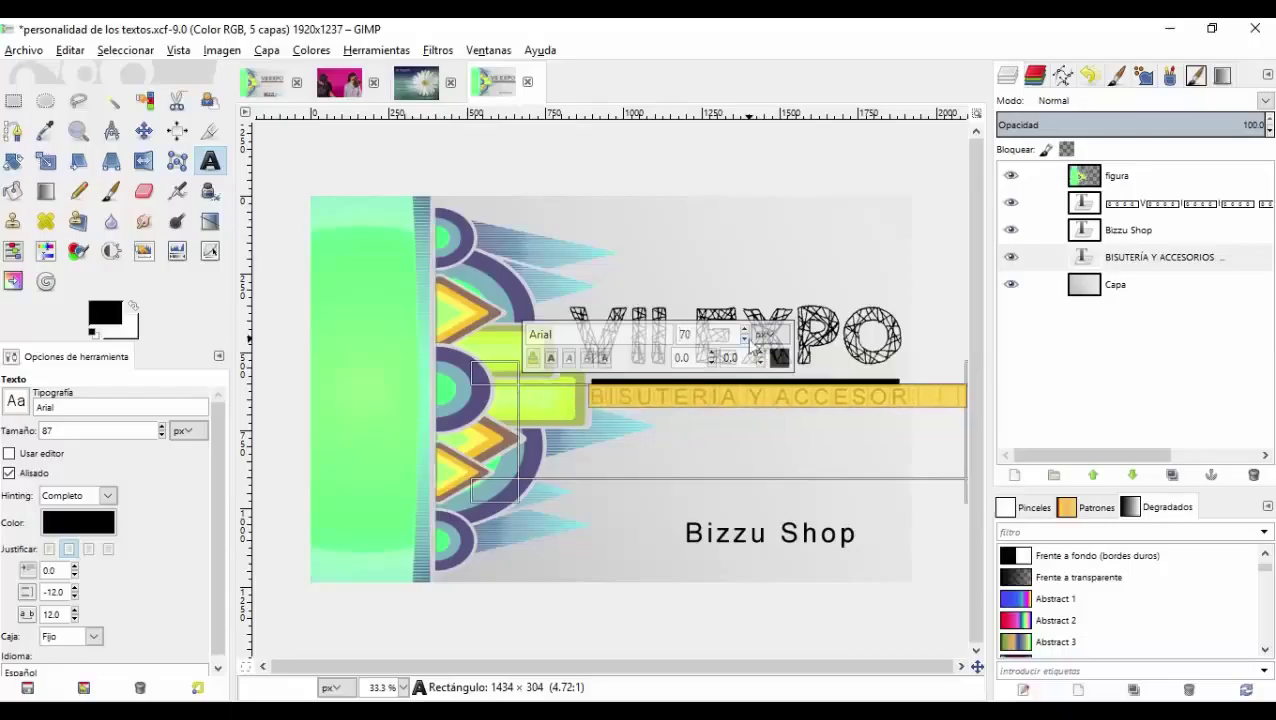
left_click(745, 340)
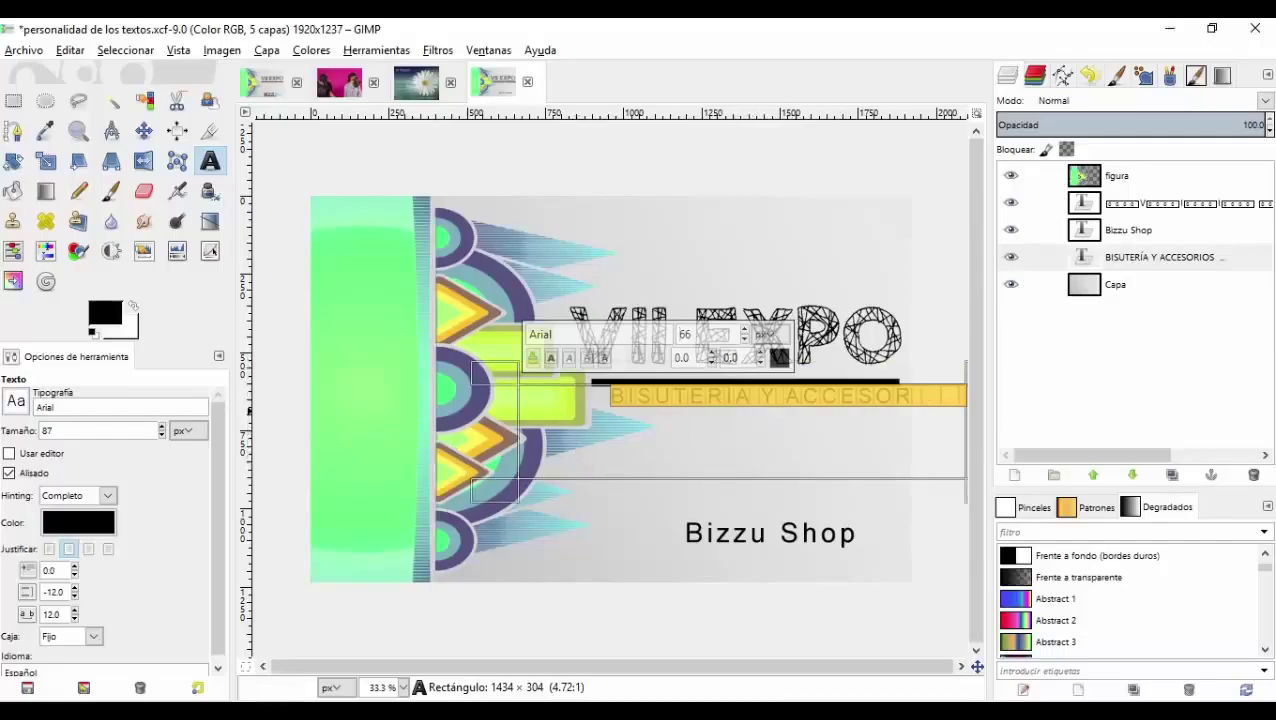
Switch the subtitle to the Onyx font and raise its size to about 105 px
left_click(15, 402)
left_click_drag(161, 440, 163, 632)
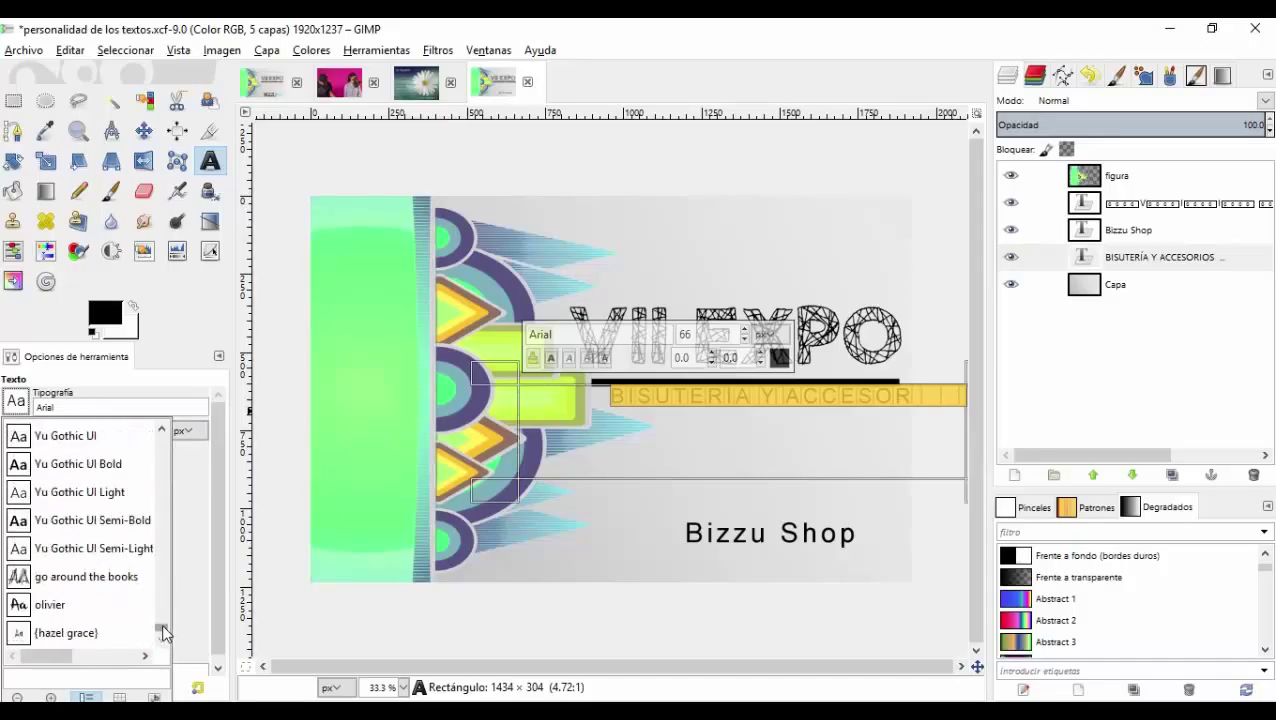
left_click(161, 429)
left_click_drag(161, 429, 161, 429)
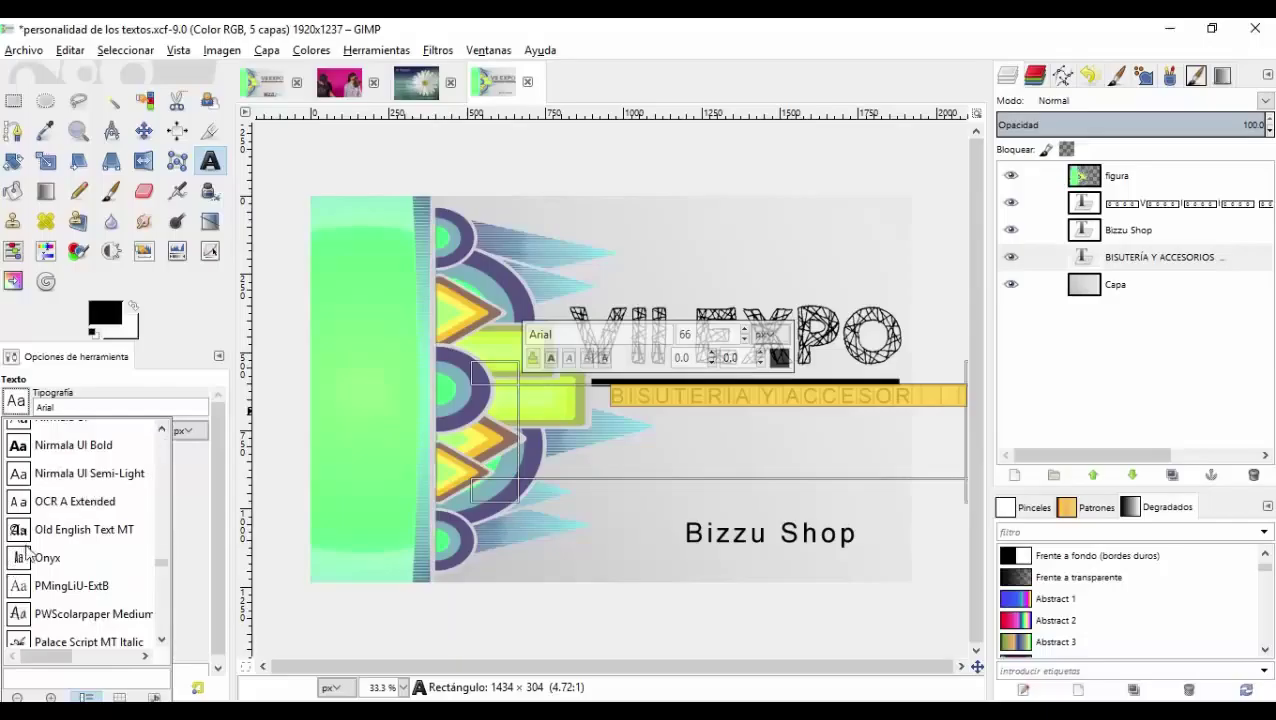
left_click(26, 560)
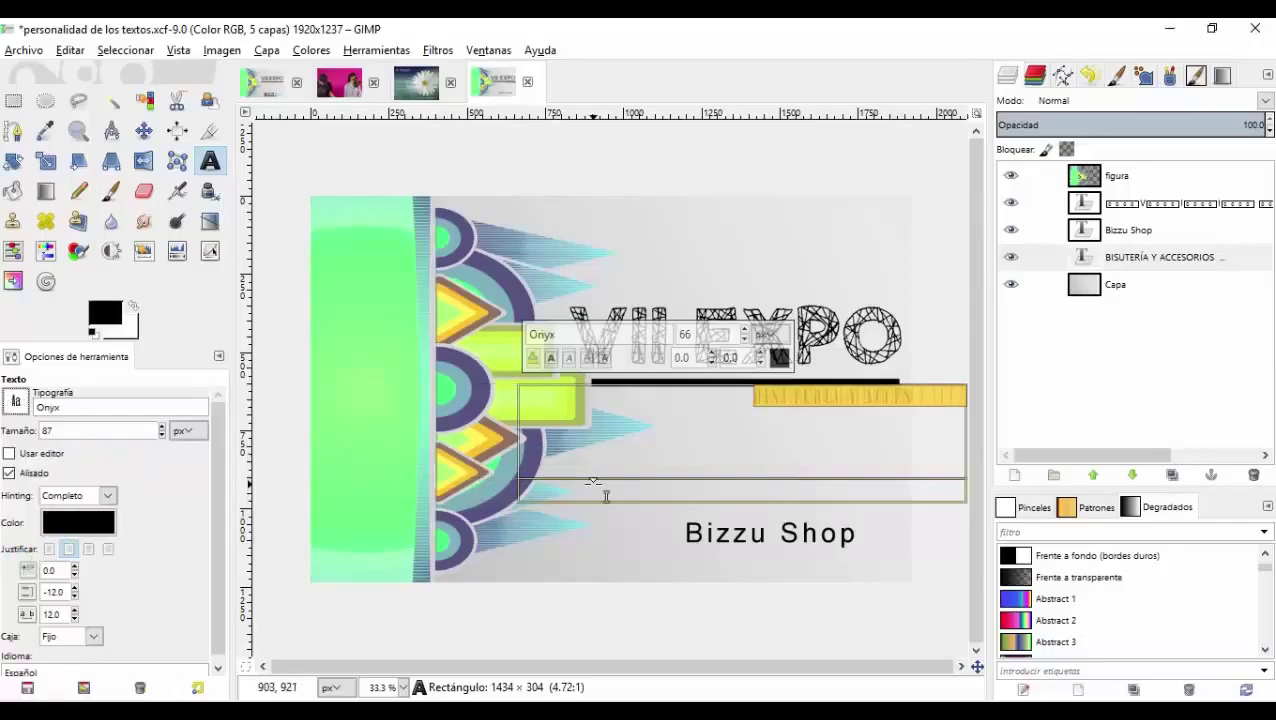
left_click(604, 493)
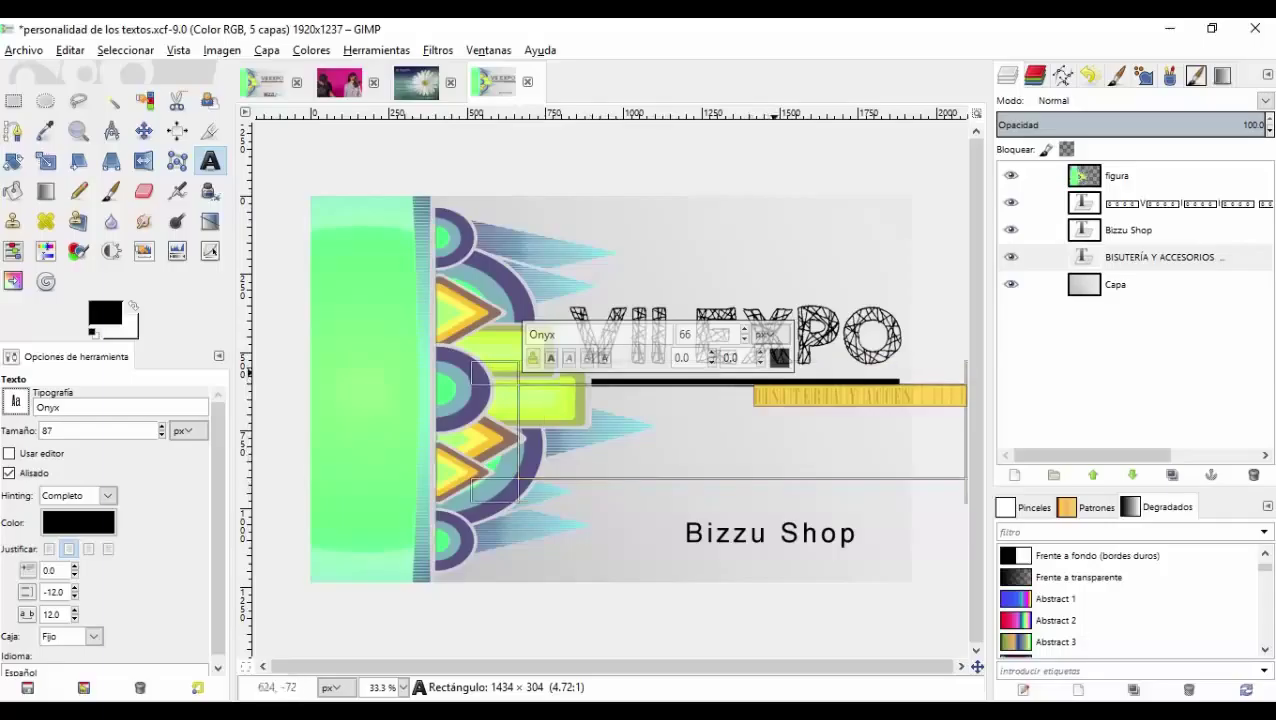
left_click(748, 336)
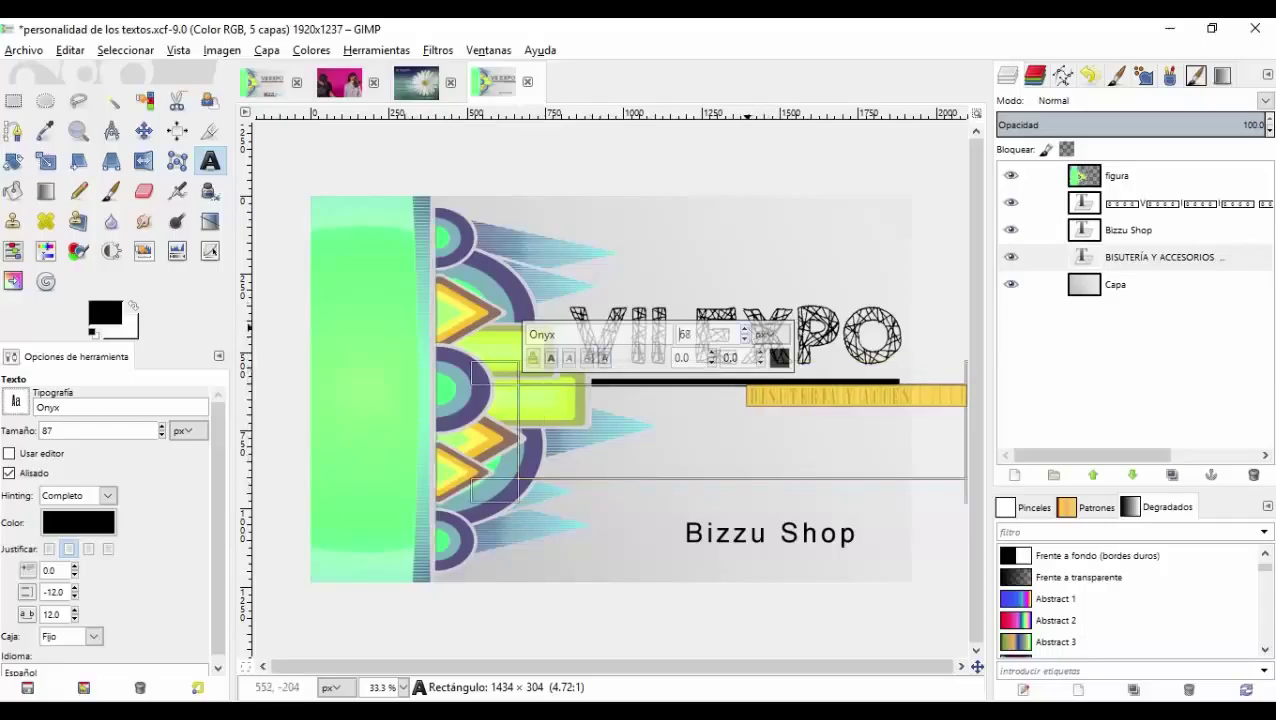
left_click(748, 336)
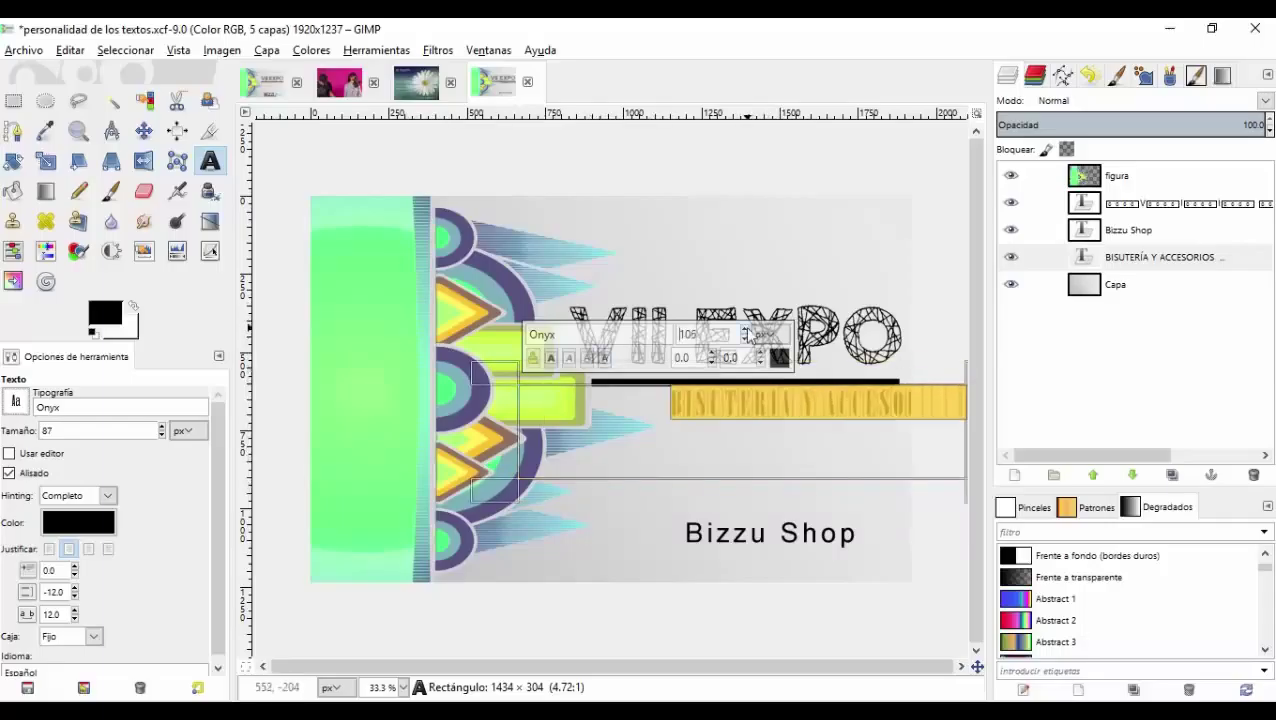
left_click(144, 130)
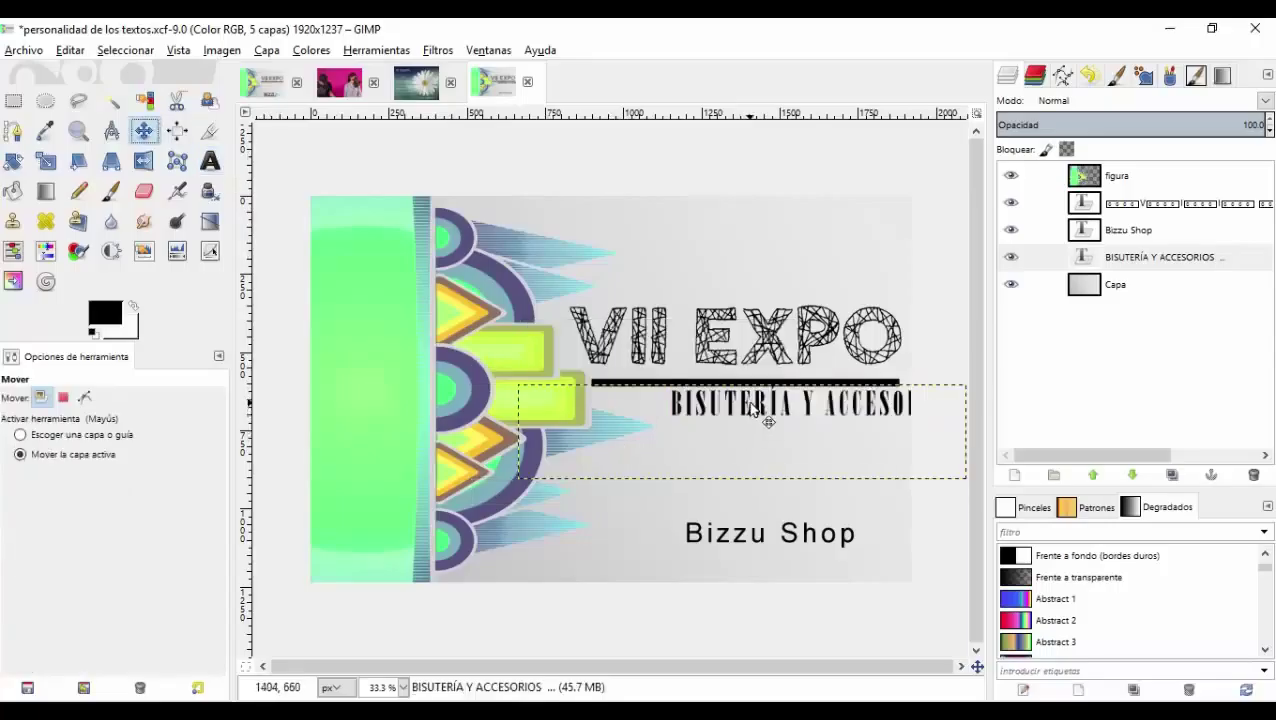
Shift the subtitle left and up beneath the black rule, and raise the VII EXPO title
left_click(1082, 257)
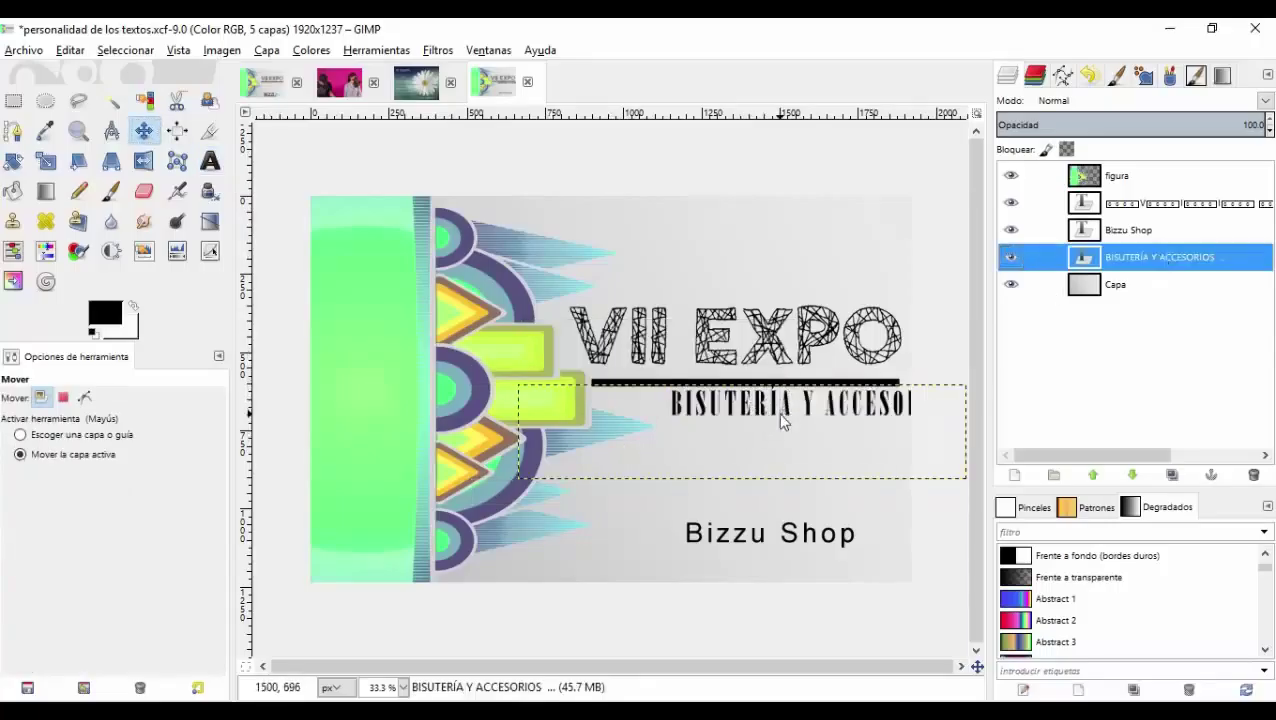
left_click_drag(785, 425, 709, 424)
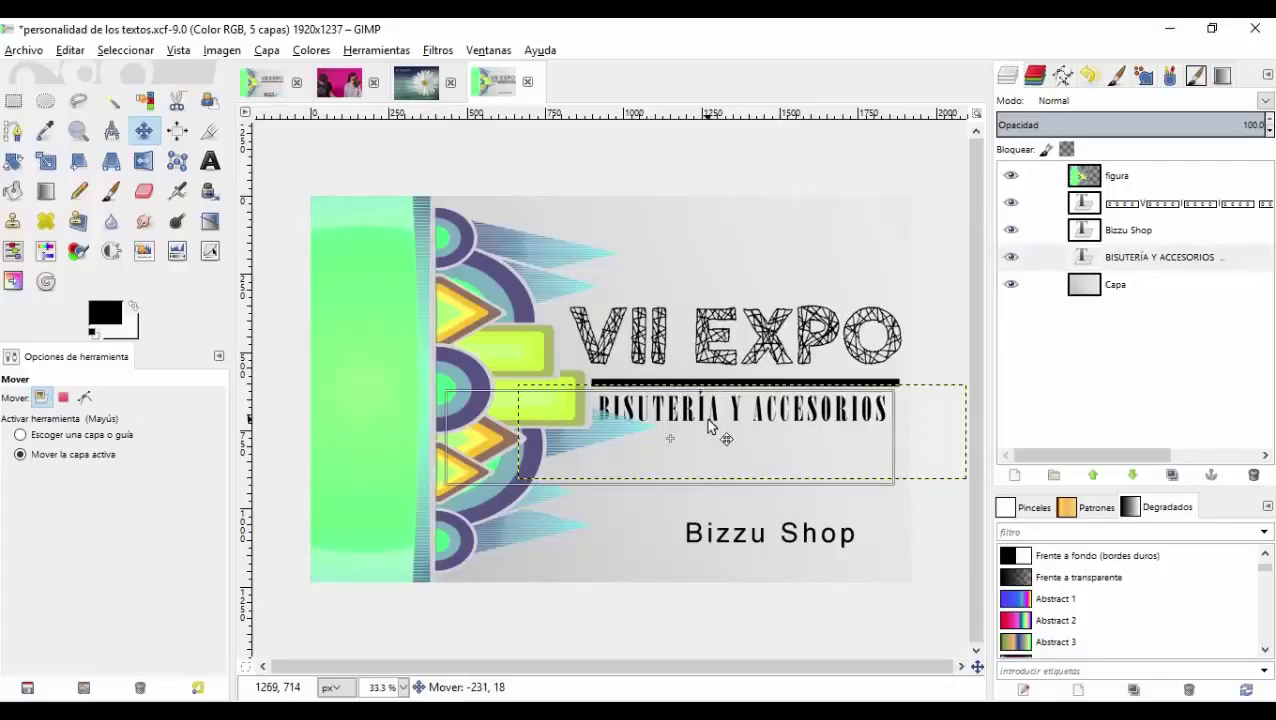
left_click(1136, 208)
mouse_move(760, 337)
left_mouse_down()
mouse_move(758, 323)
mouse_move(735, 330)
left_mouse_up()
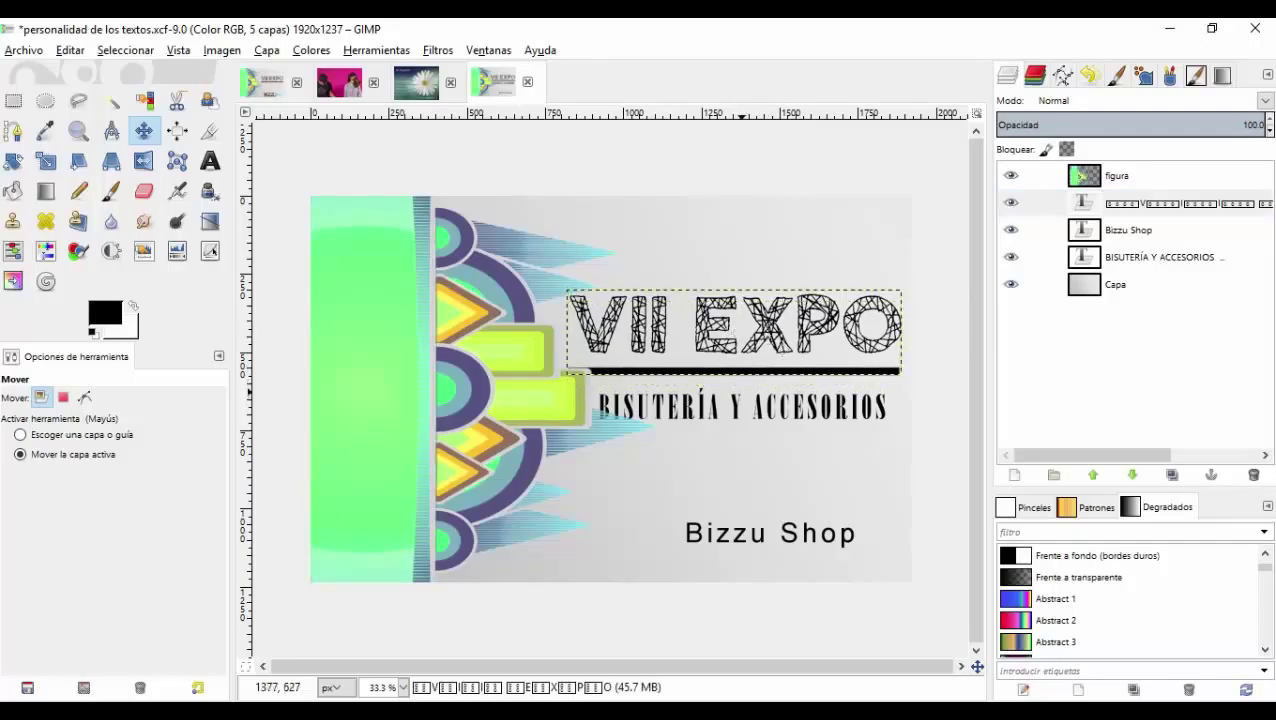
left_click(1160, 257)
left_click_drag(780, 408, 775, 395)
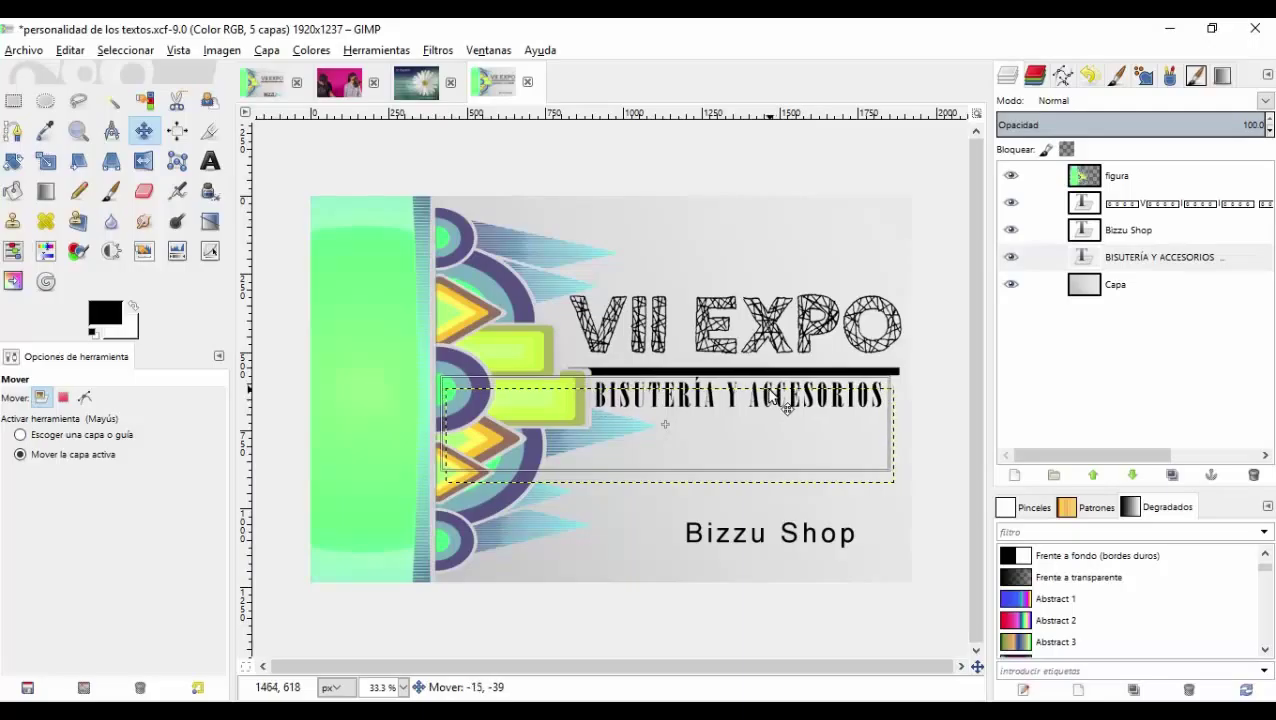
left_click_drag(779, 398, 777, 394)
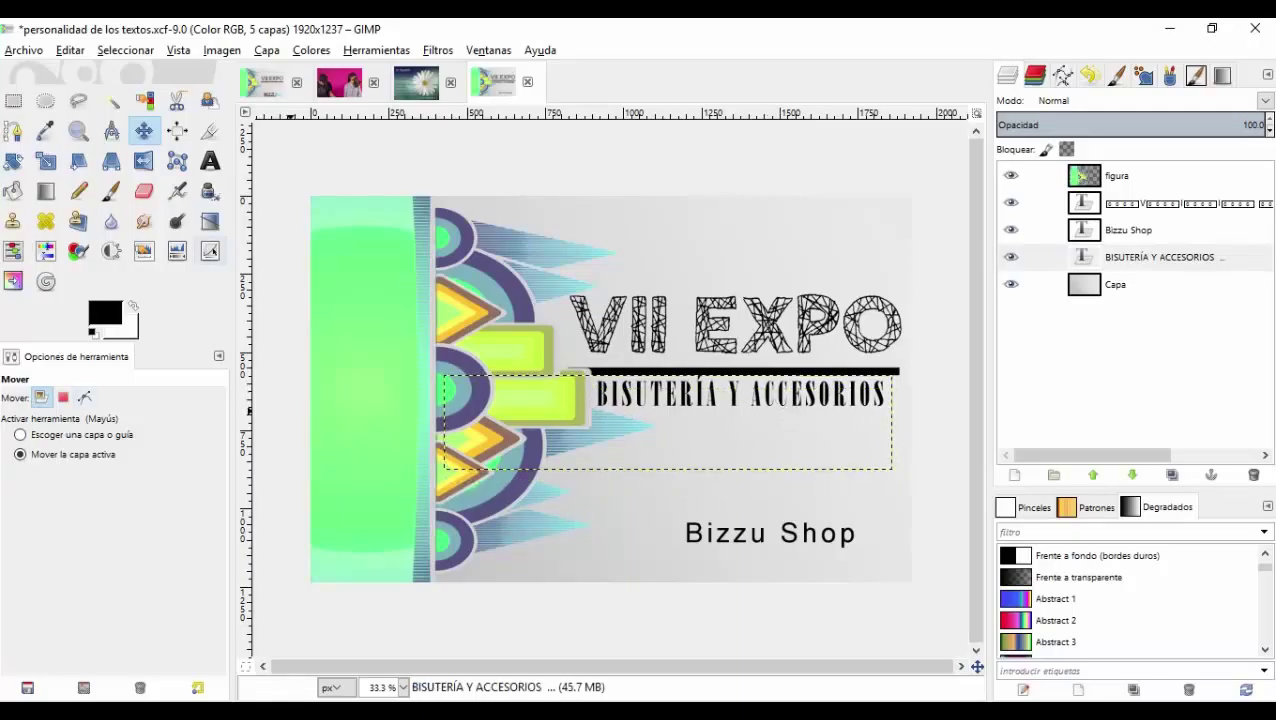
left_click(209, 161)
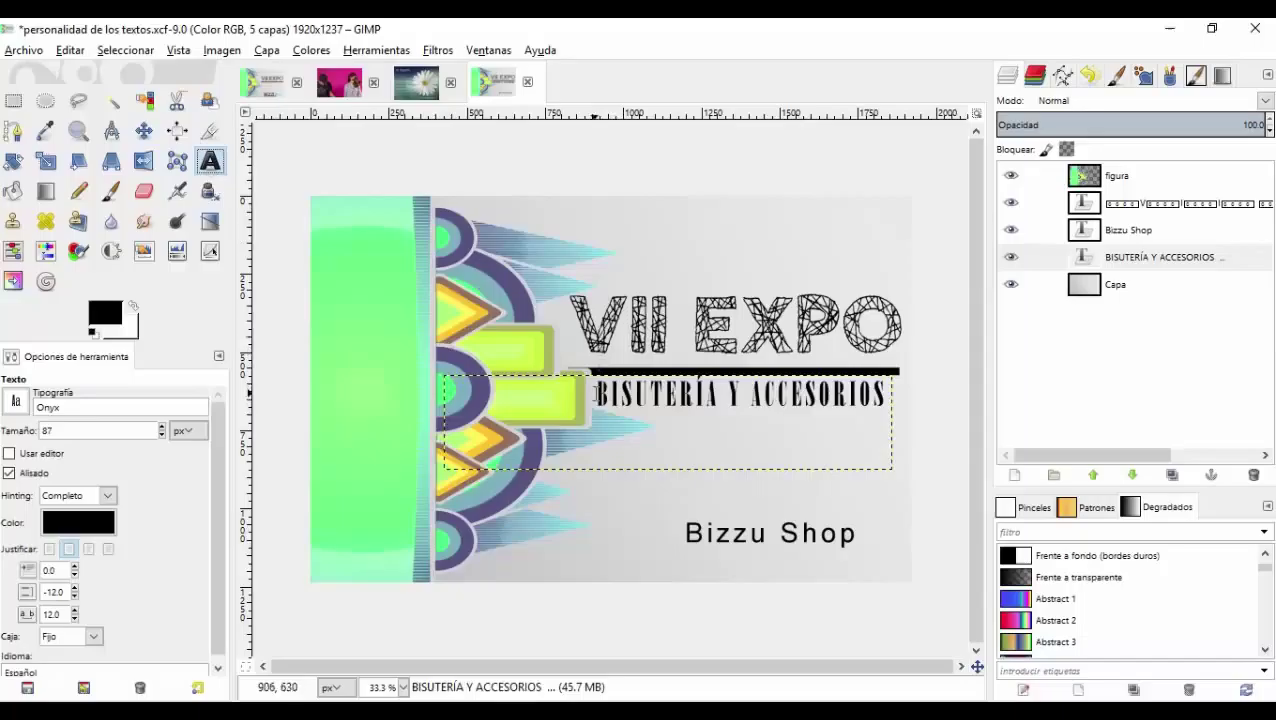
Color the selected subtitle golden yellow ffc231, sampled with the eyedropper from the flyer
left_click_drag(598, 394, 851, 412)
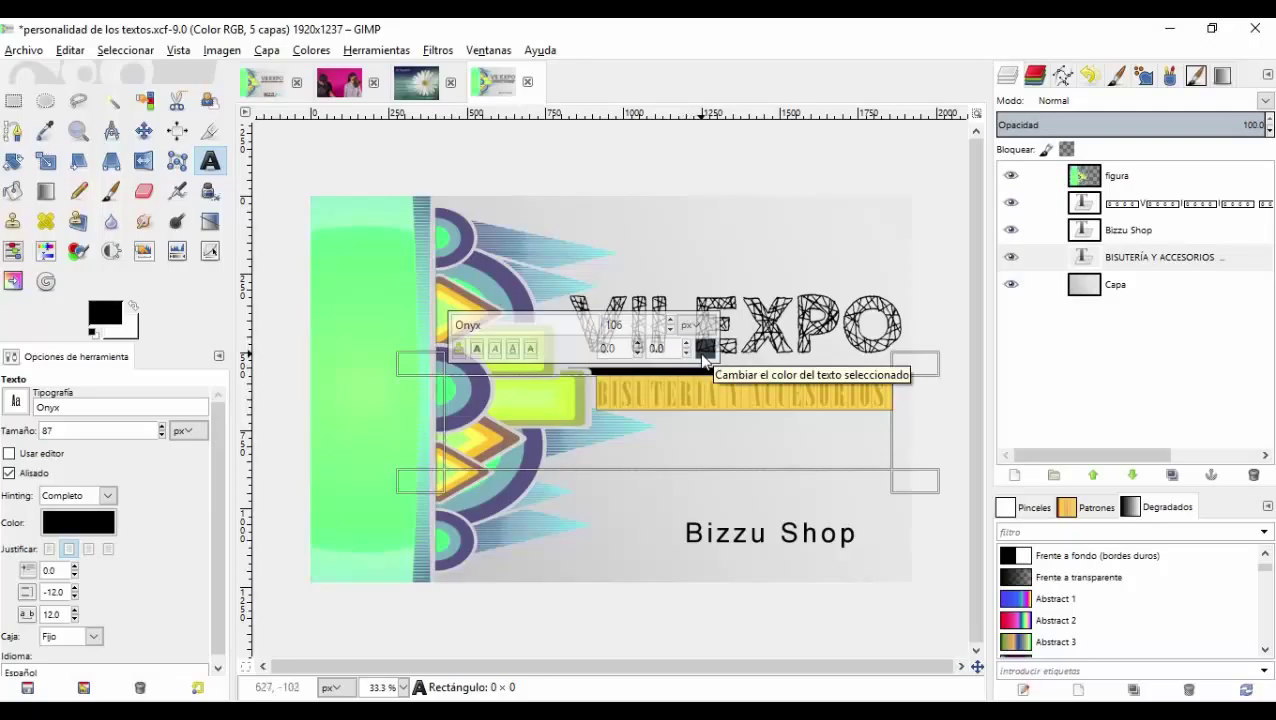
left_click(705, 348)
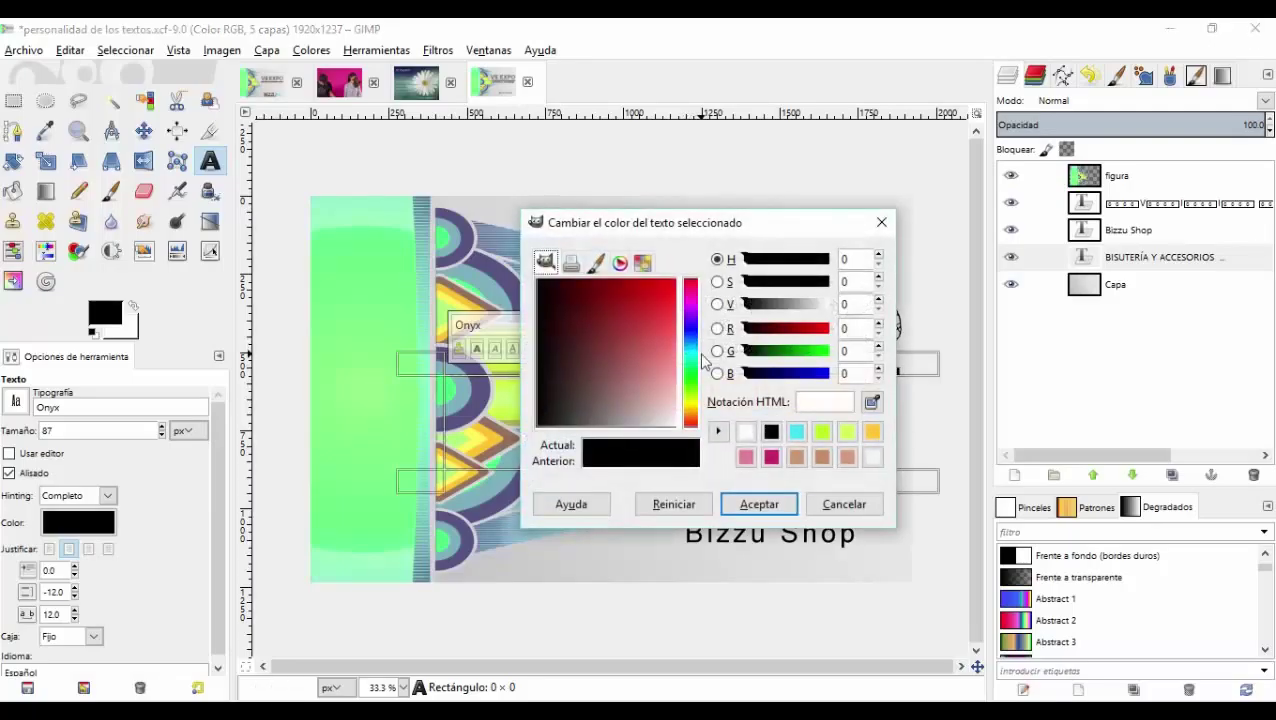
left_click_drag(750, 226, 1026, 196)
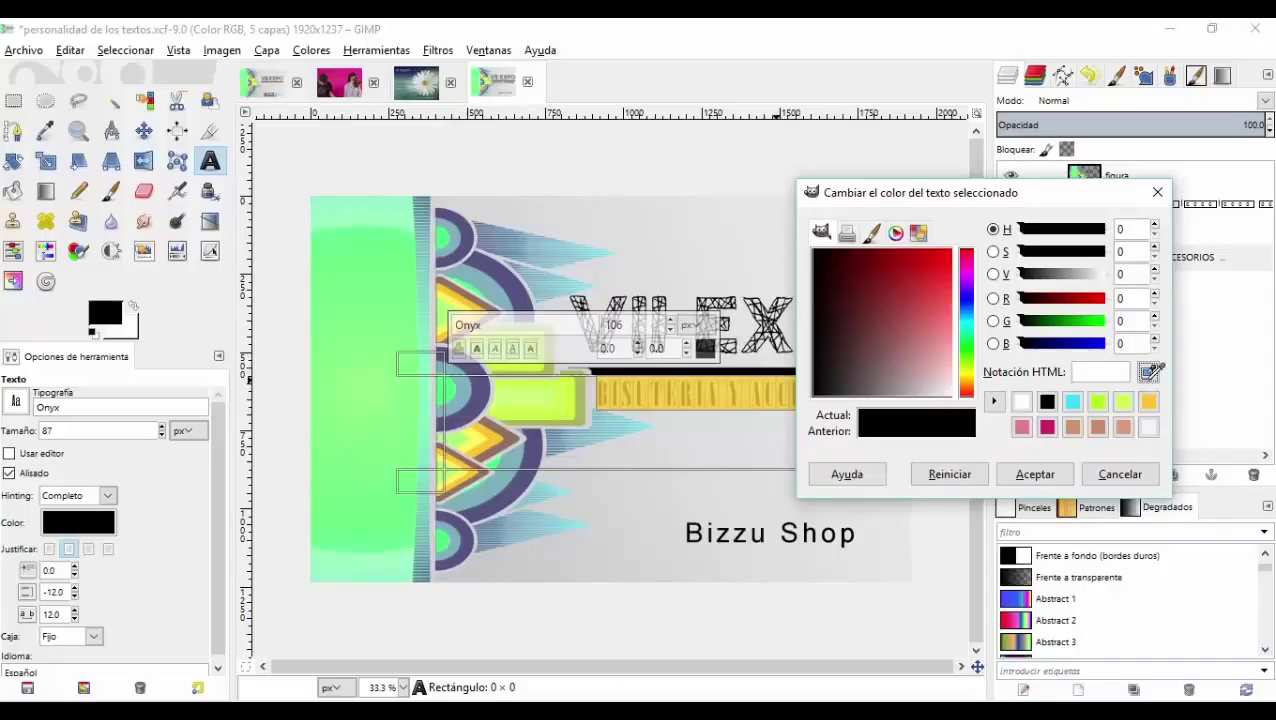
left_click(1148, 371)
left_click(466, 290)
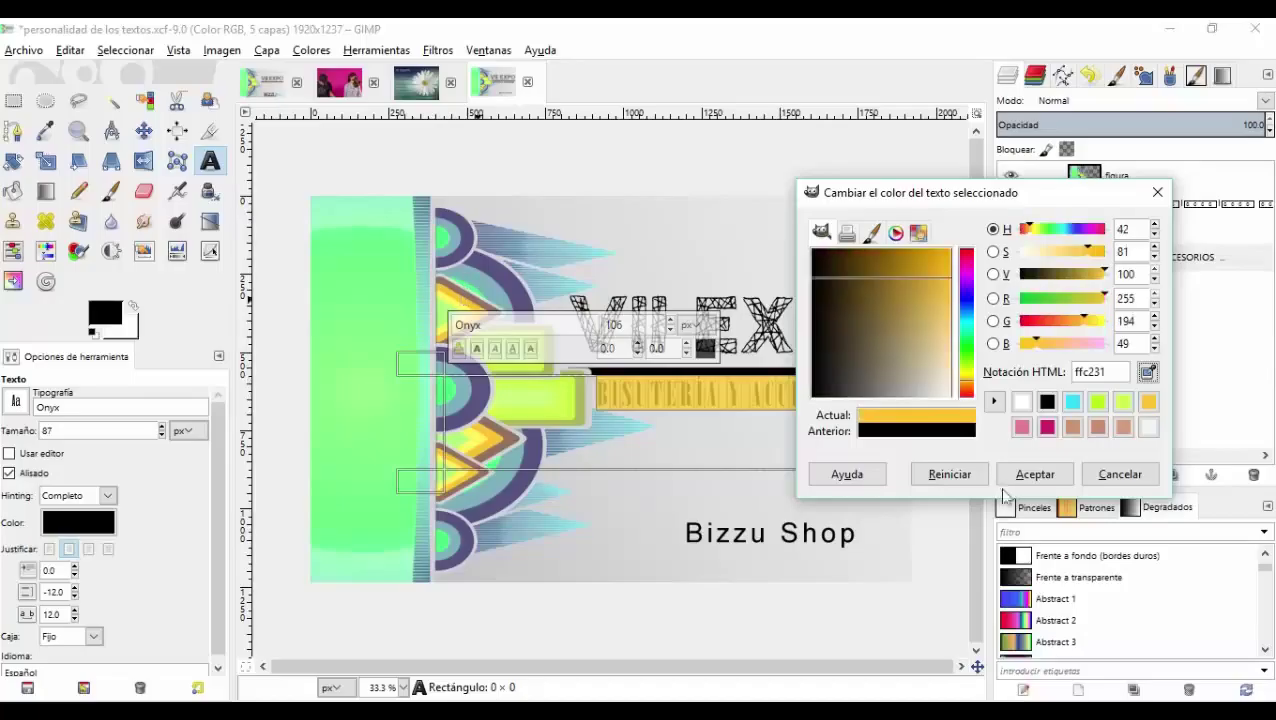
left_click(1034, 474)
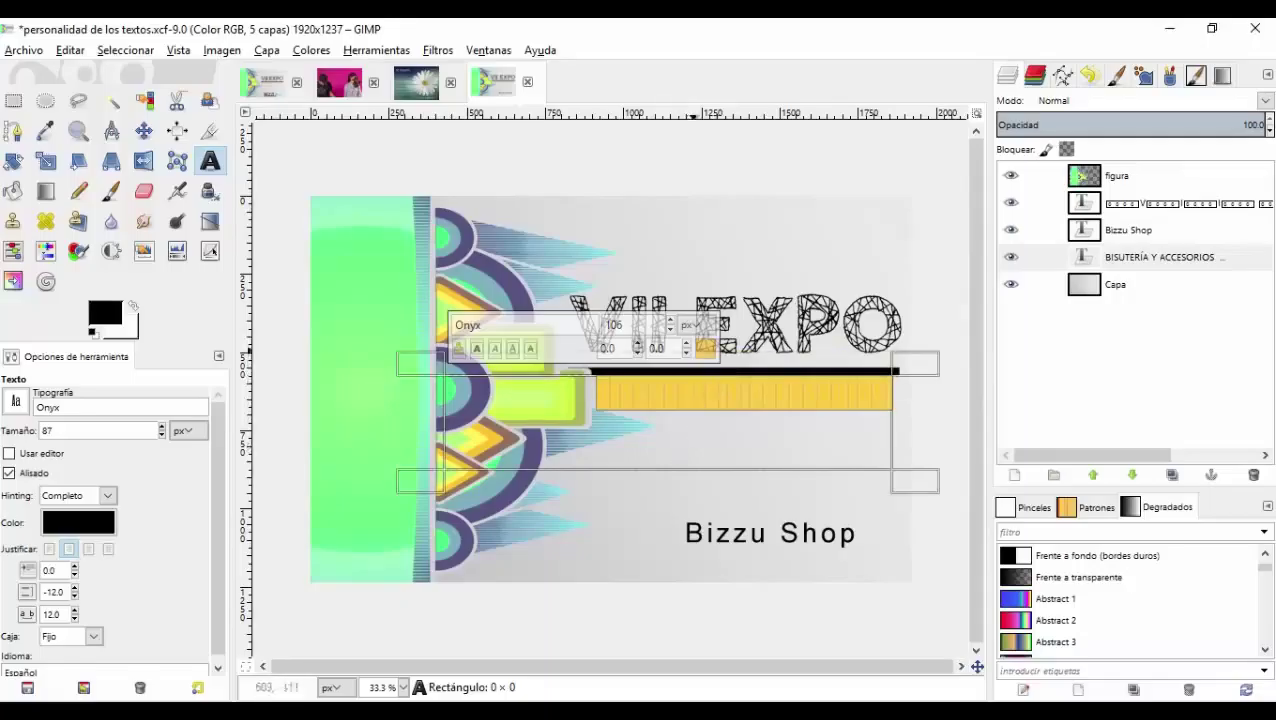
Set the yellow subtitle's kerning to 1.0 and shift it slightly right and down
left_click(935, 478)
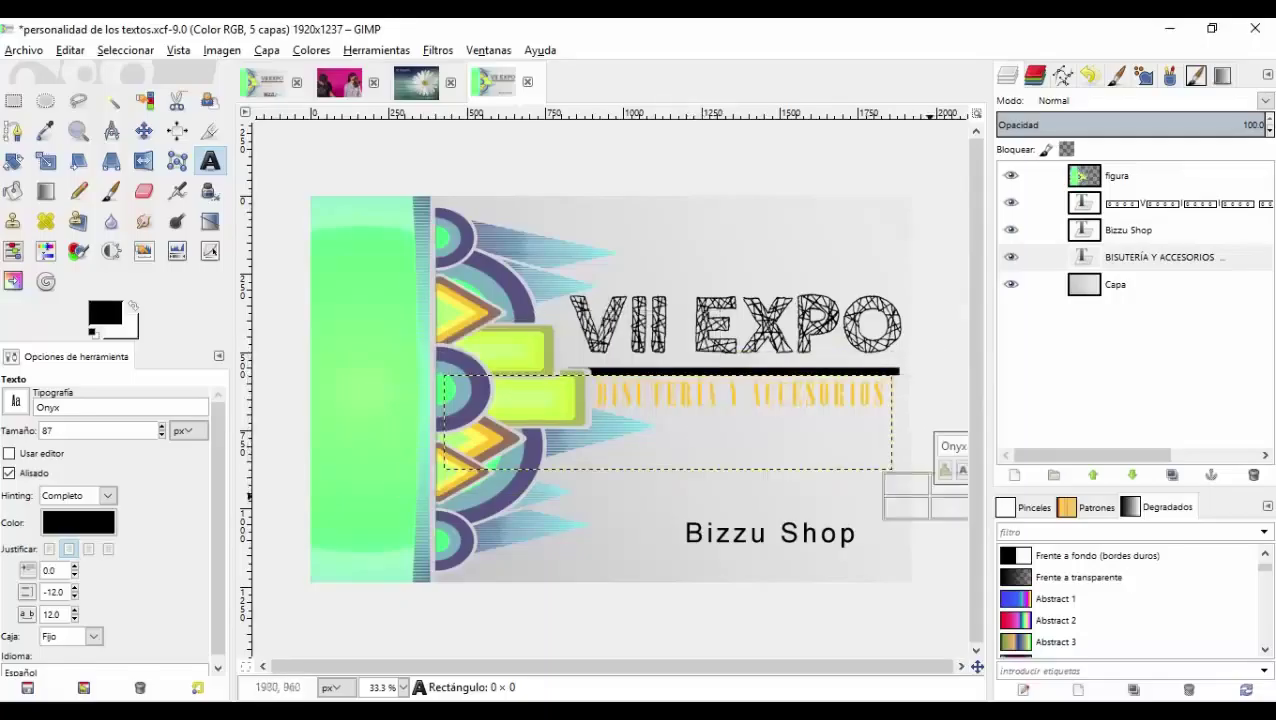
left_click(613, 403)
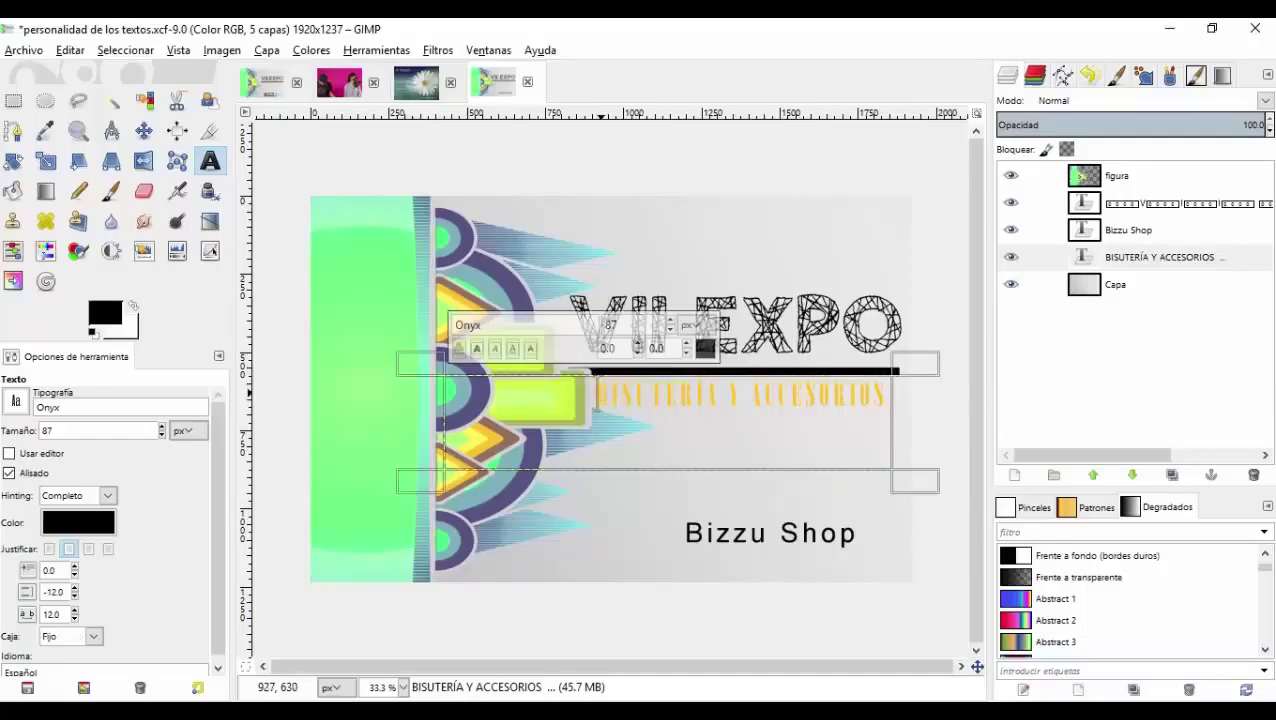
key("ctrl+a")
left_click_drag(892, 420, 938, 420)
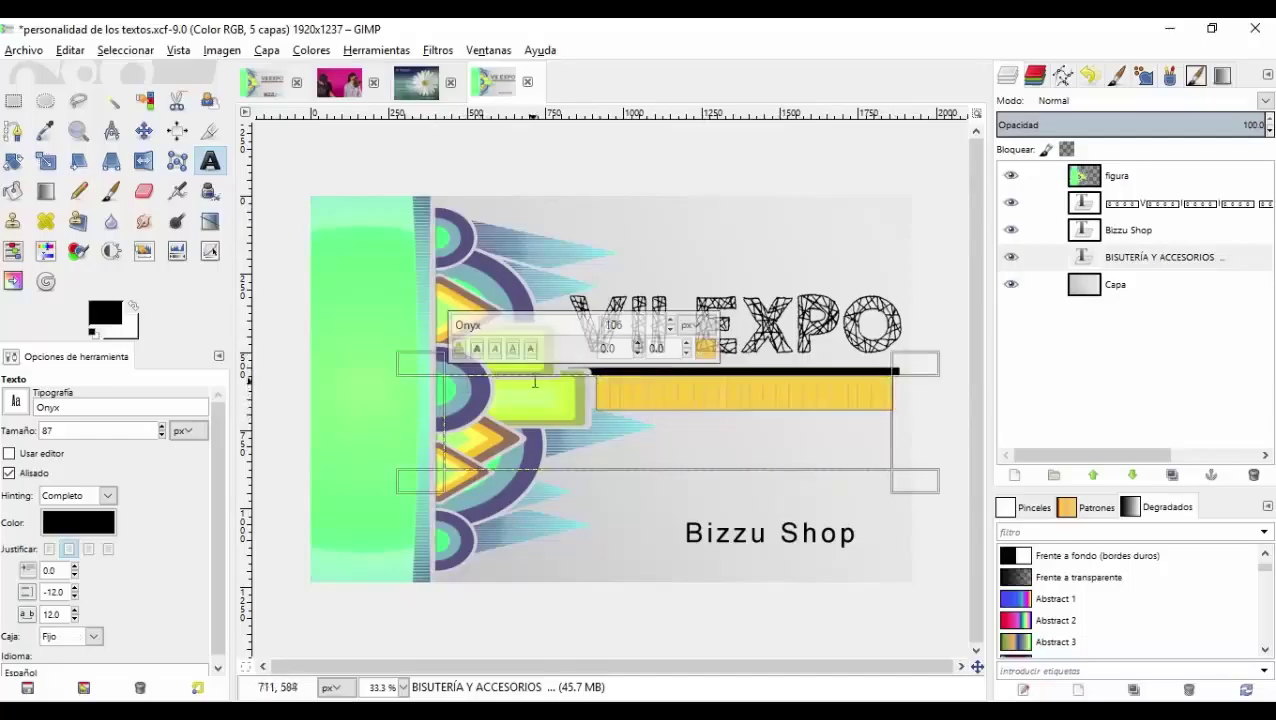
left_click(687, 345)
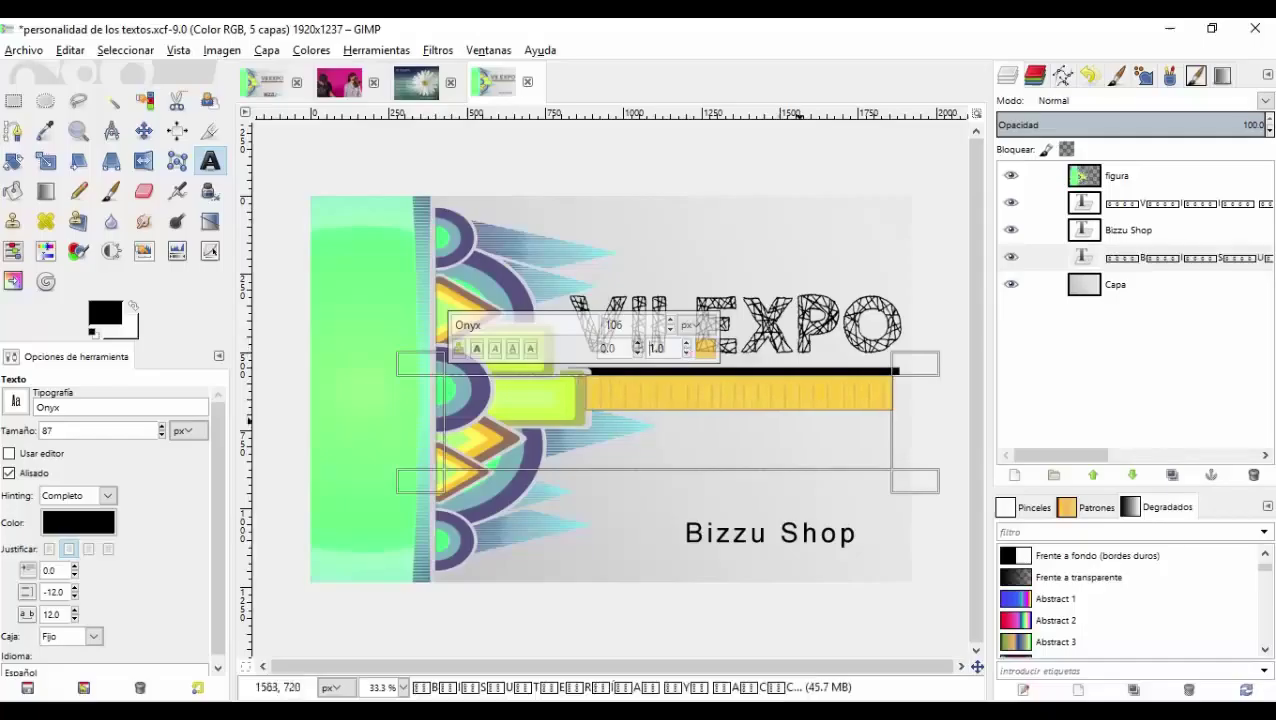
key("ctrl+z")
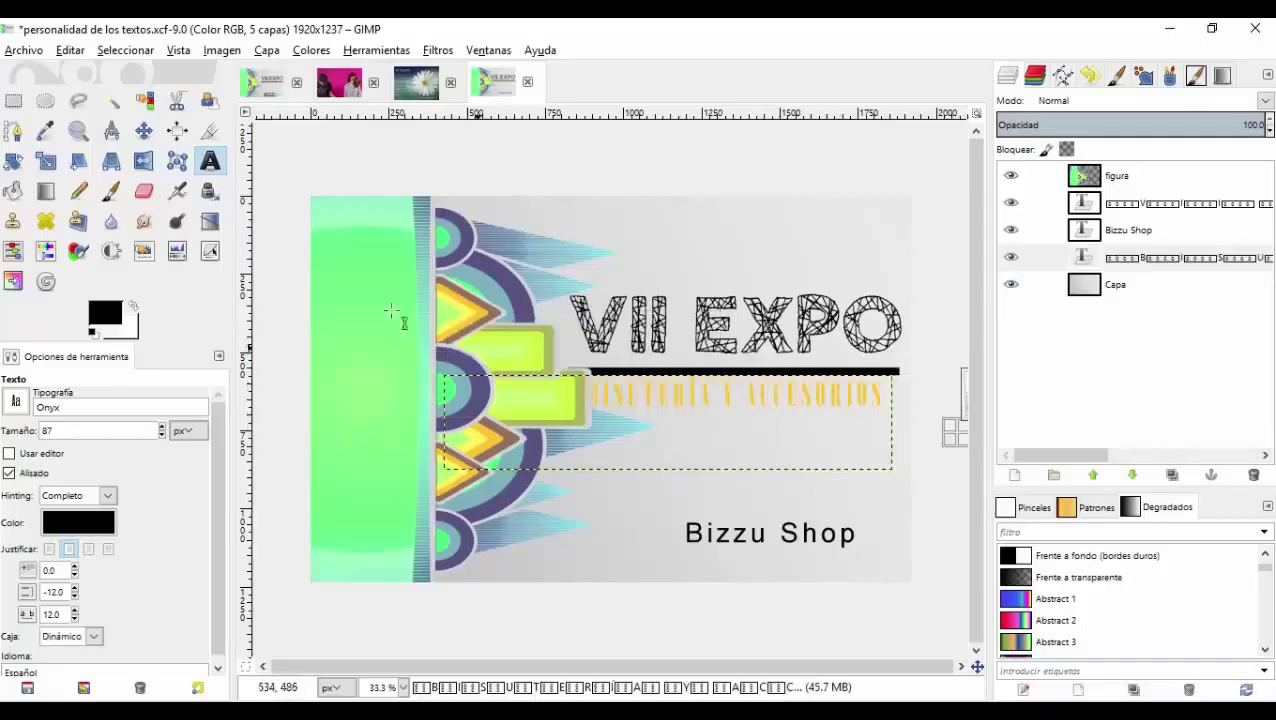
left_click(143, 133)
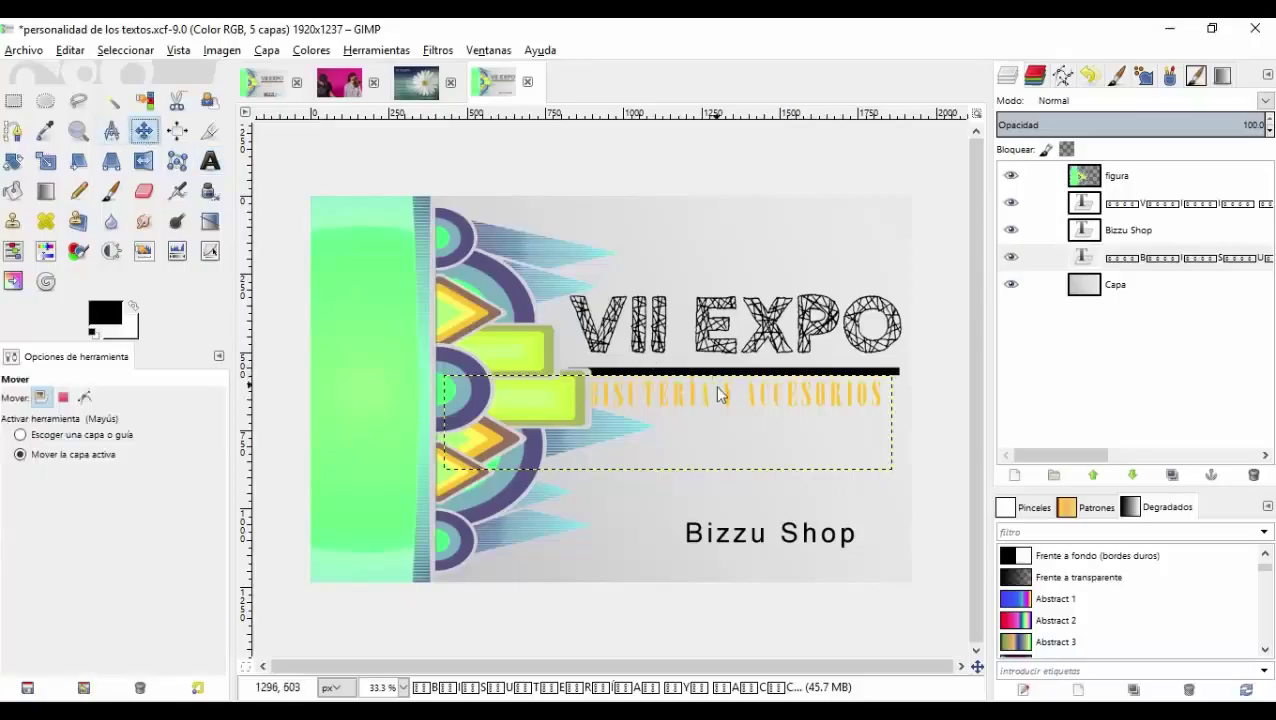
left_click_drag(716, 387, 726, 392)
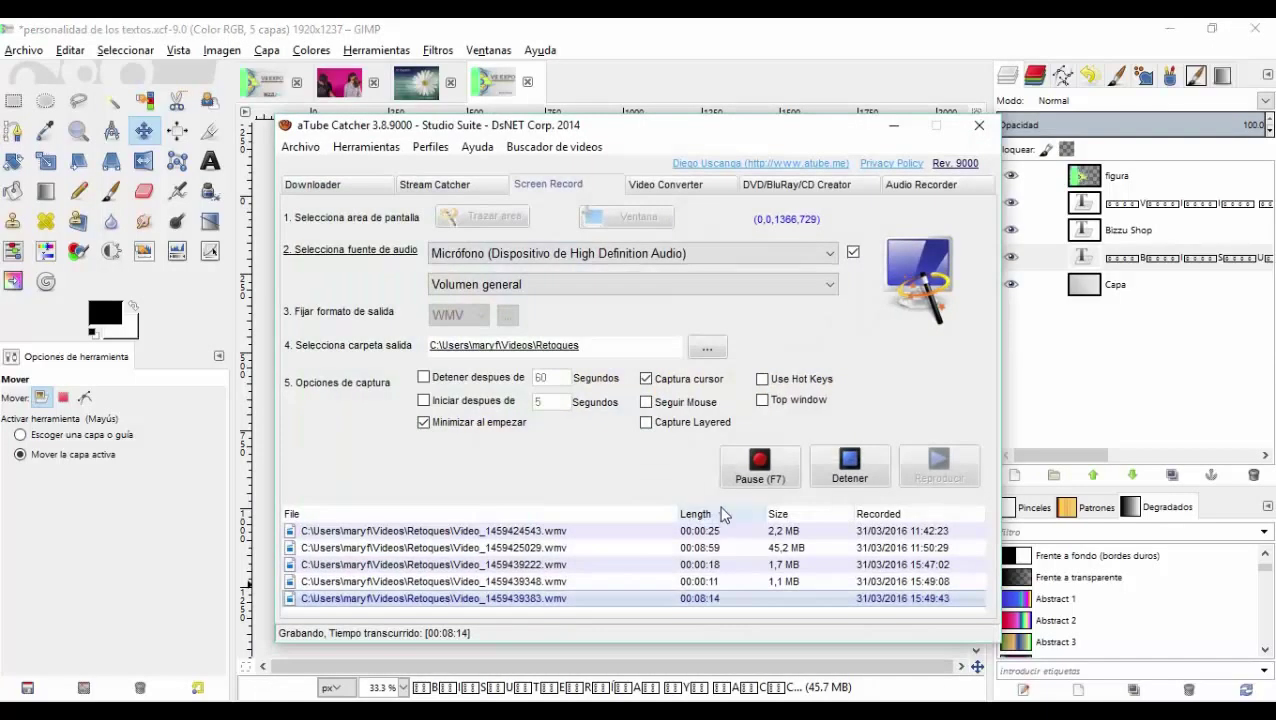
left_click(894, 125)
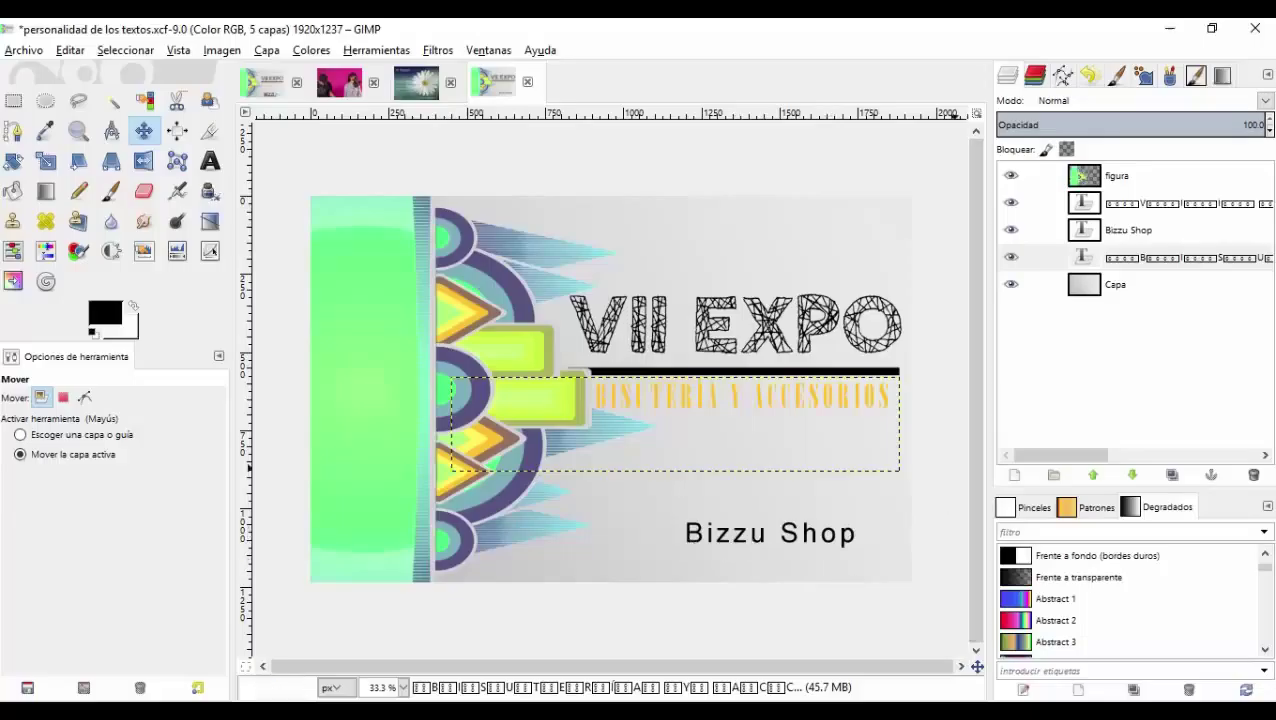
Delete the word 'Shop' from the Bizzu Shop text, leaving only Bizzu
left_click(210, 160)
left_click(763, 537)
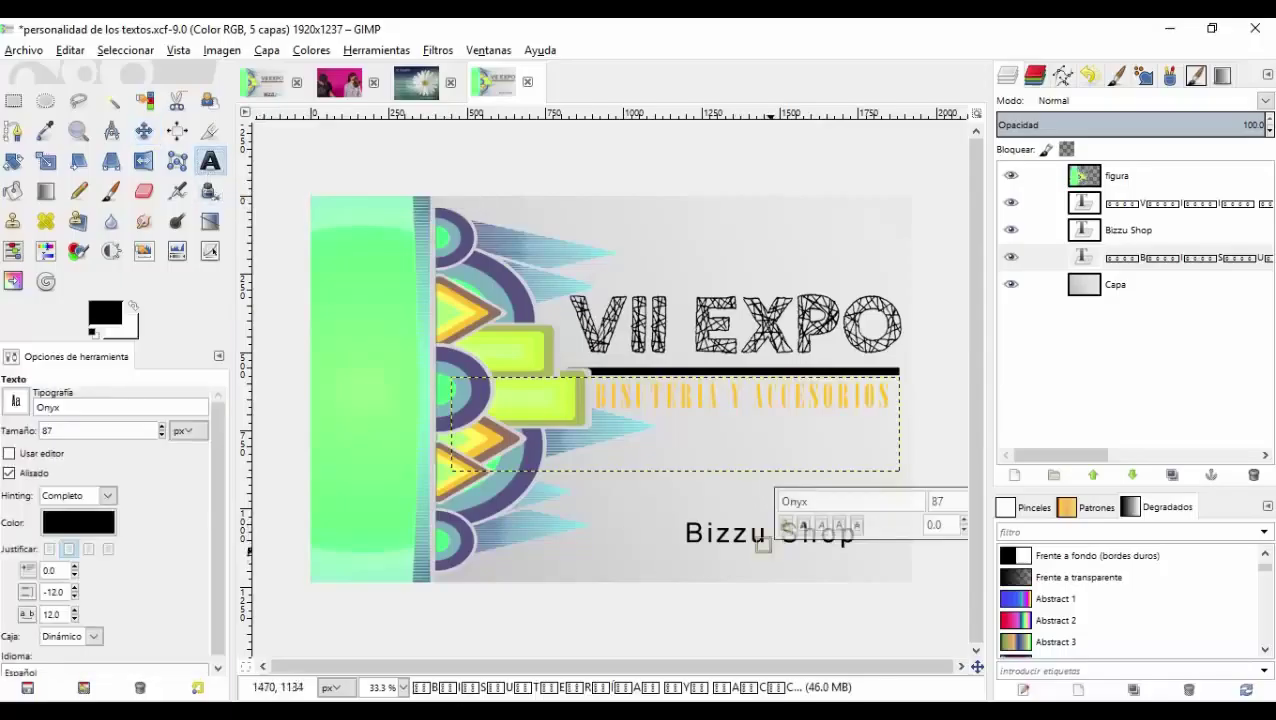
left_click(749, 535)
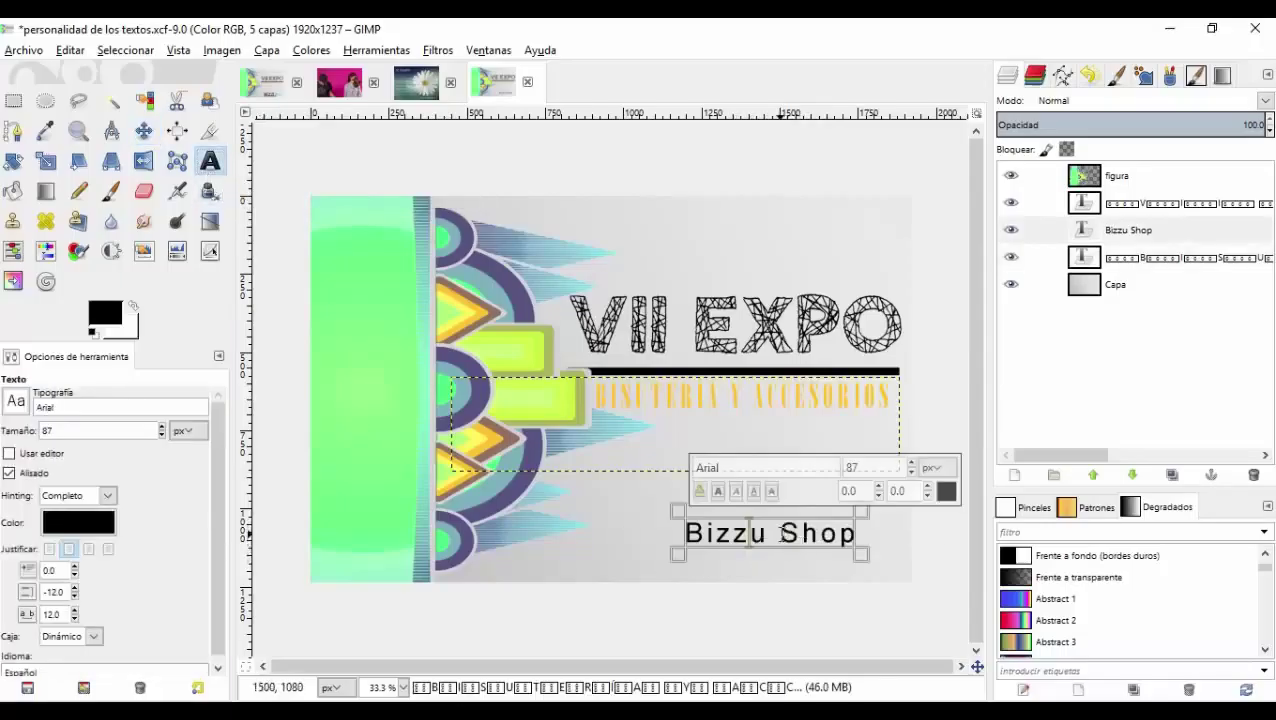
left_click_drag(778, 535, 851, 539)
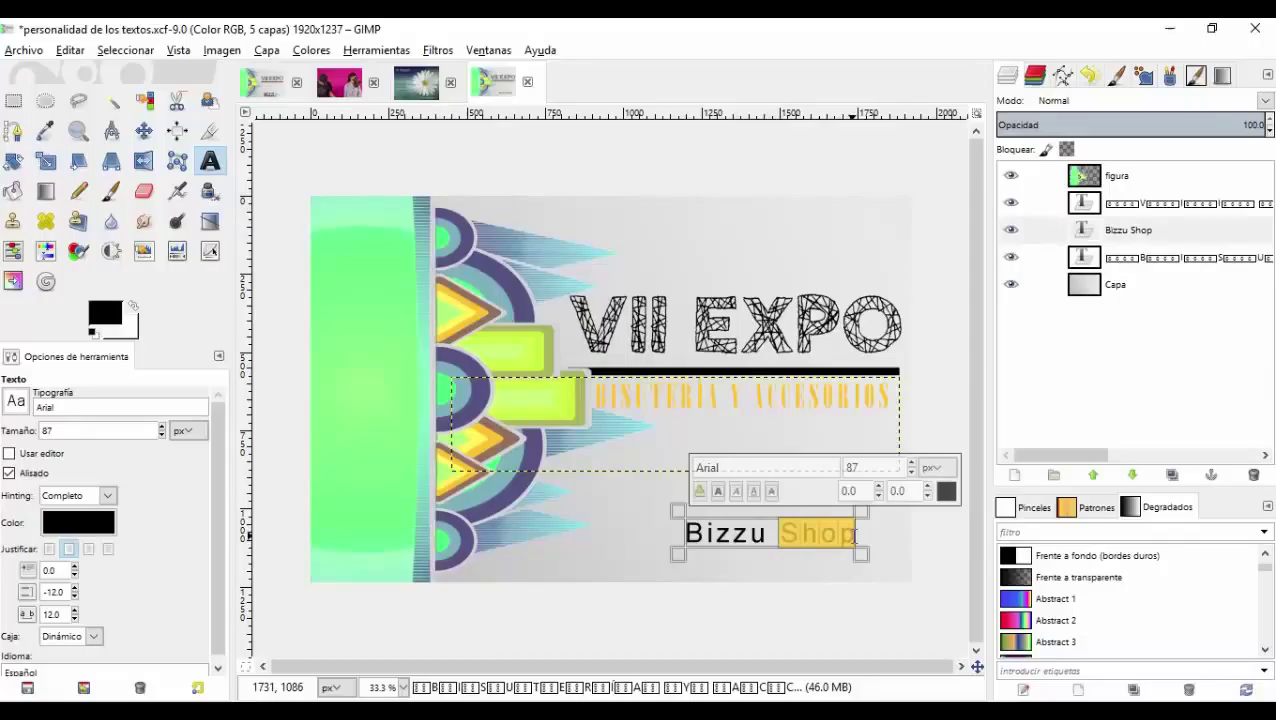
key("BackSpace")
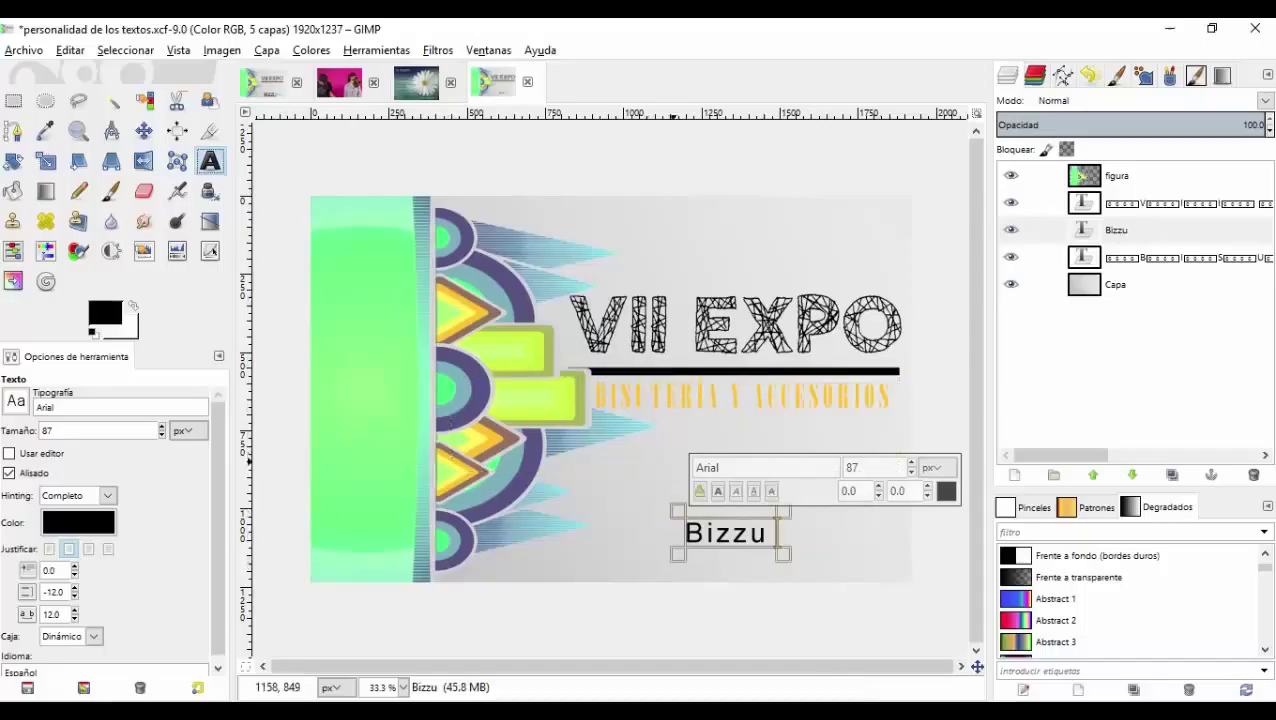
Create a separate 'Shop' text layer and move it above the VII EXPO title
left_click(649, 444)
left_click(605, 507)
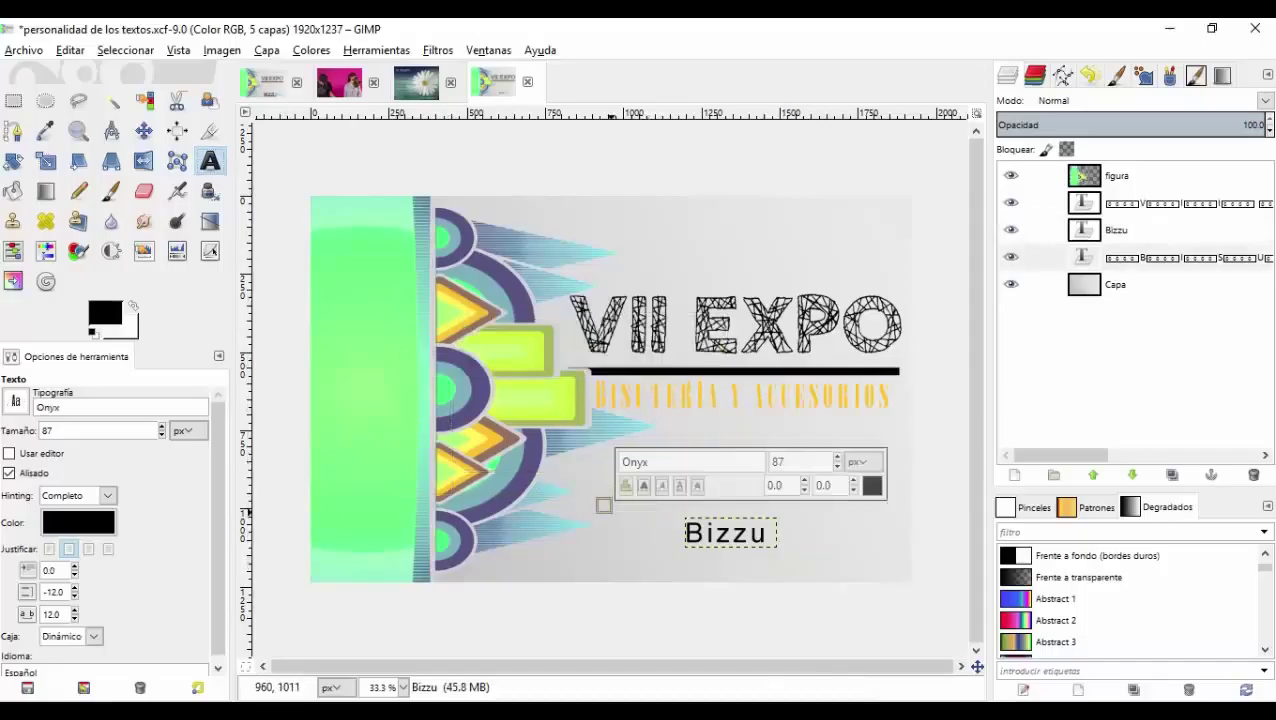
type("Shop")
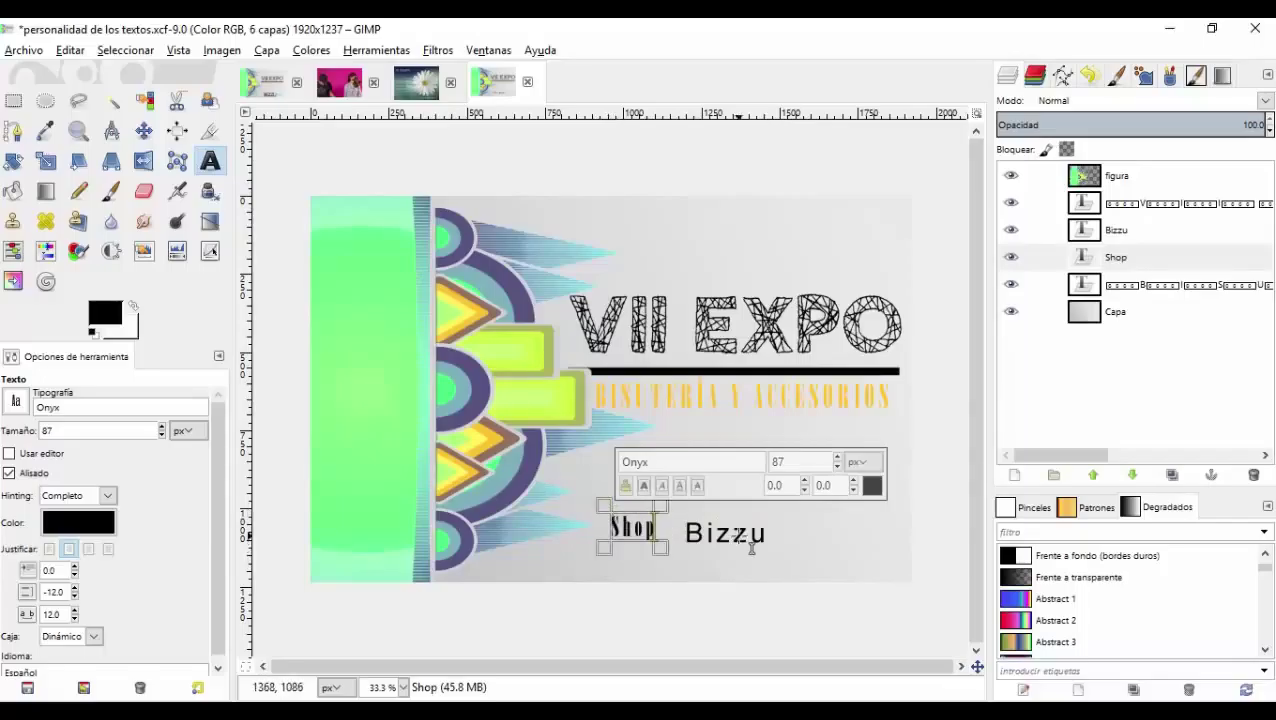
left_click(143, 135)
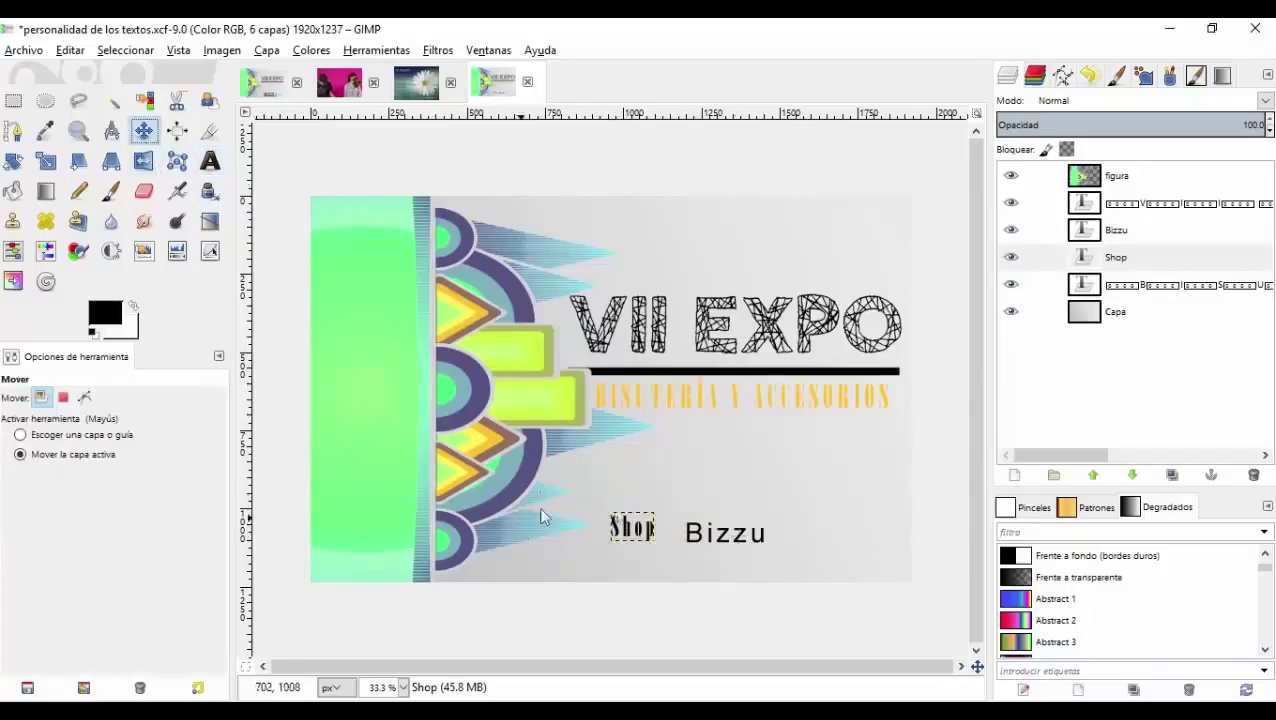
left_click_drag(645, 527, 853, 231)
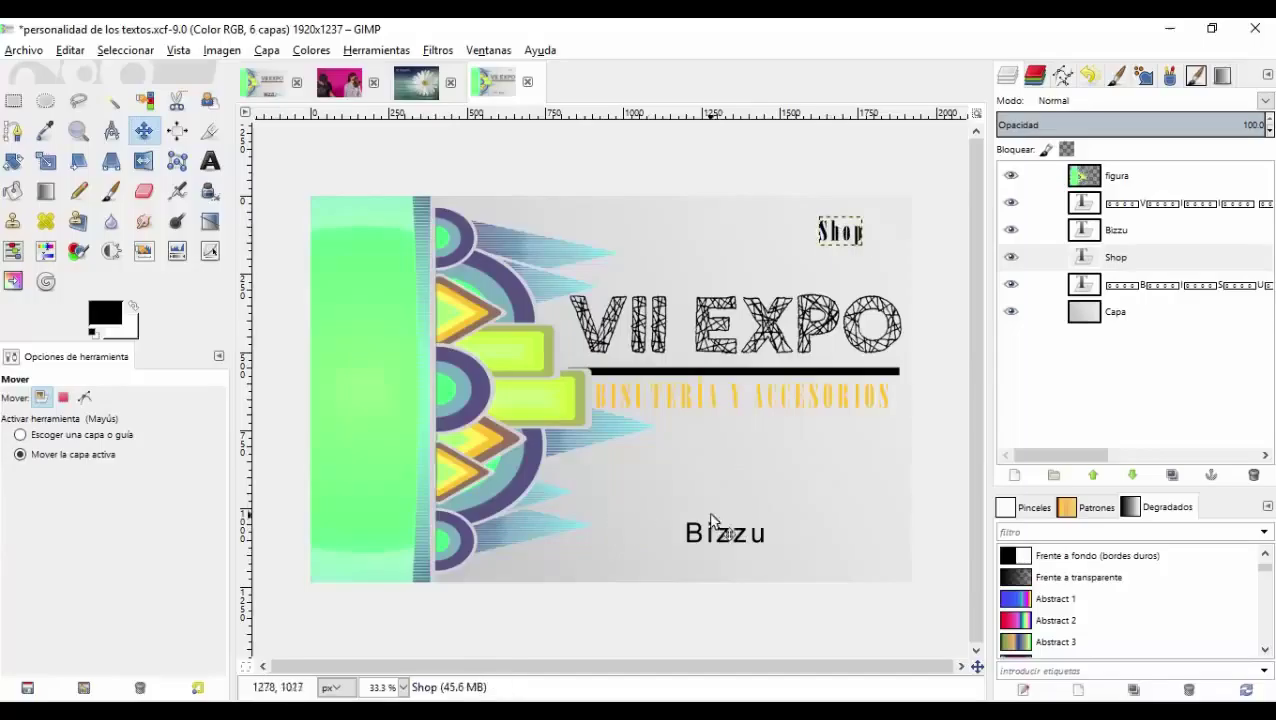
left_click_drag(712, 522, 660, 530)
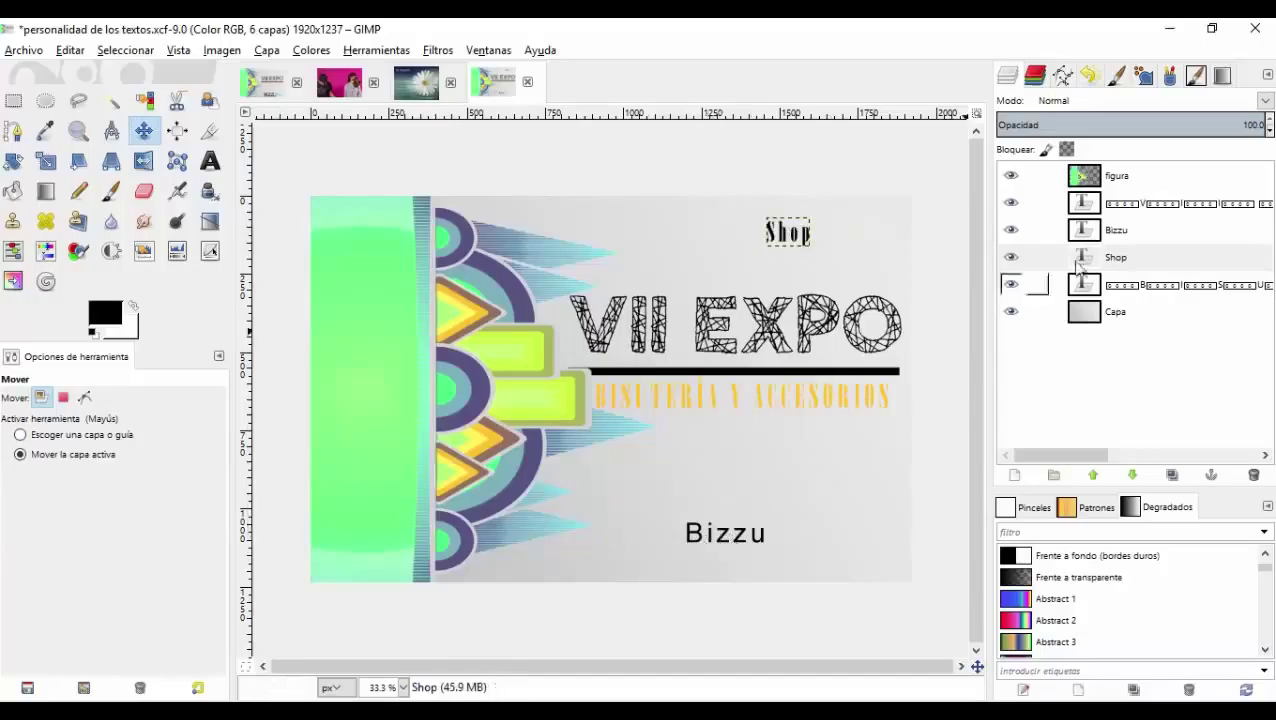
key("t")
left_click(748, 534)
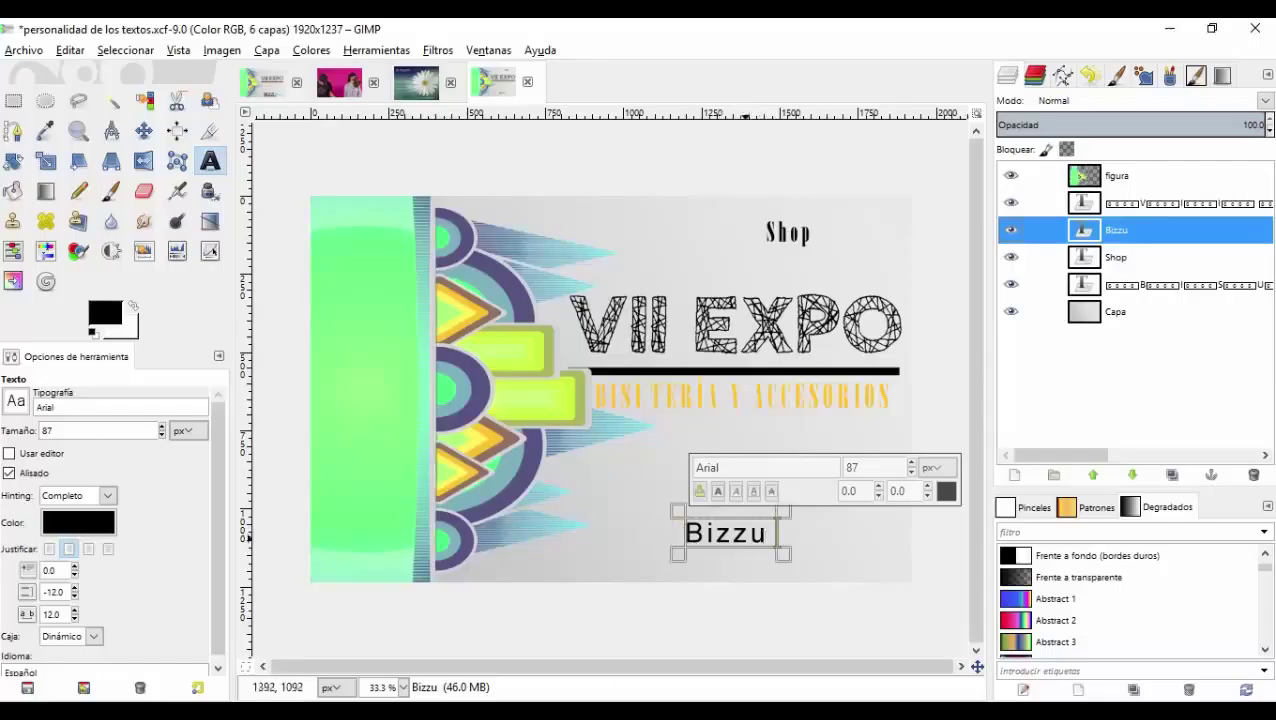
Select the whole word Bizzu in its text box
left_click_drag(767, 534, 683, 534)
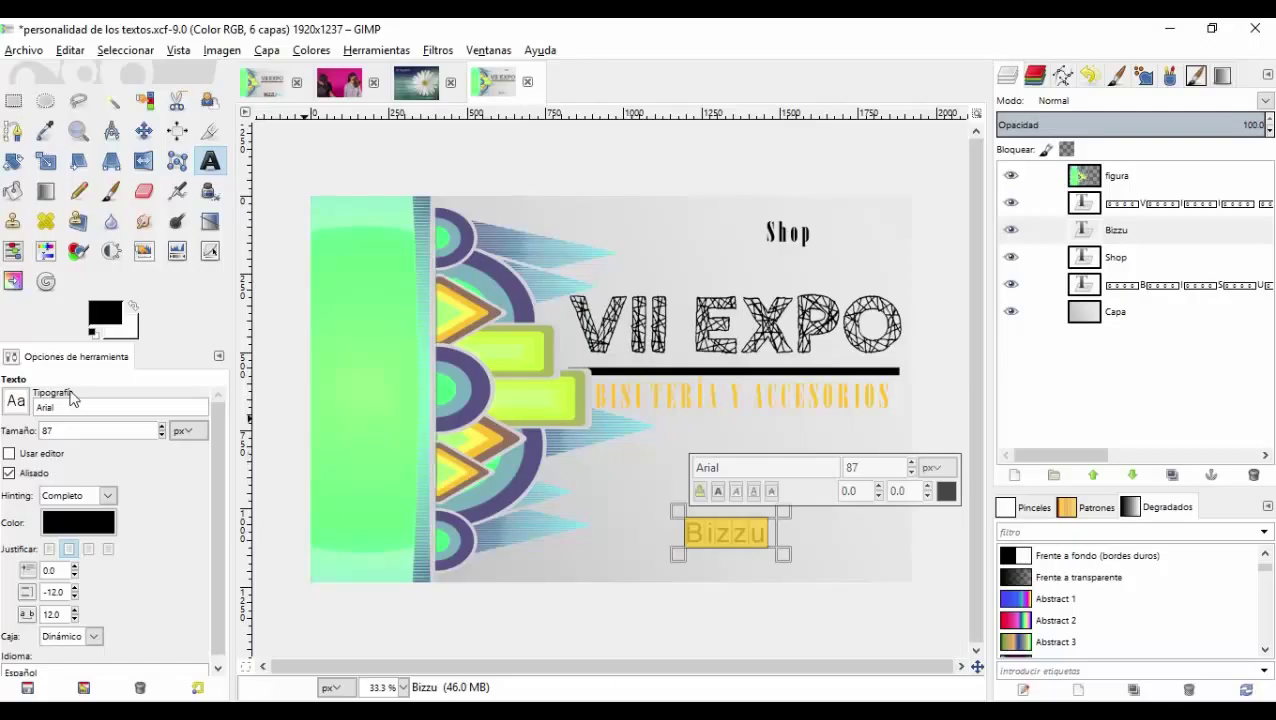
Search the font list for a new Bizzu font by entering 're' in the font field
left_click(15, 401)
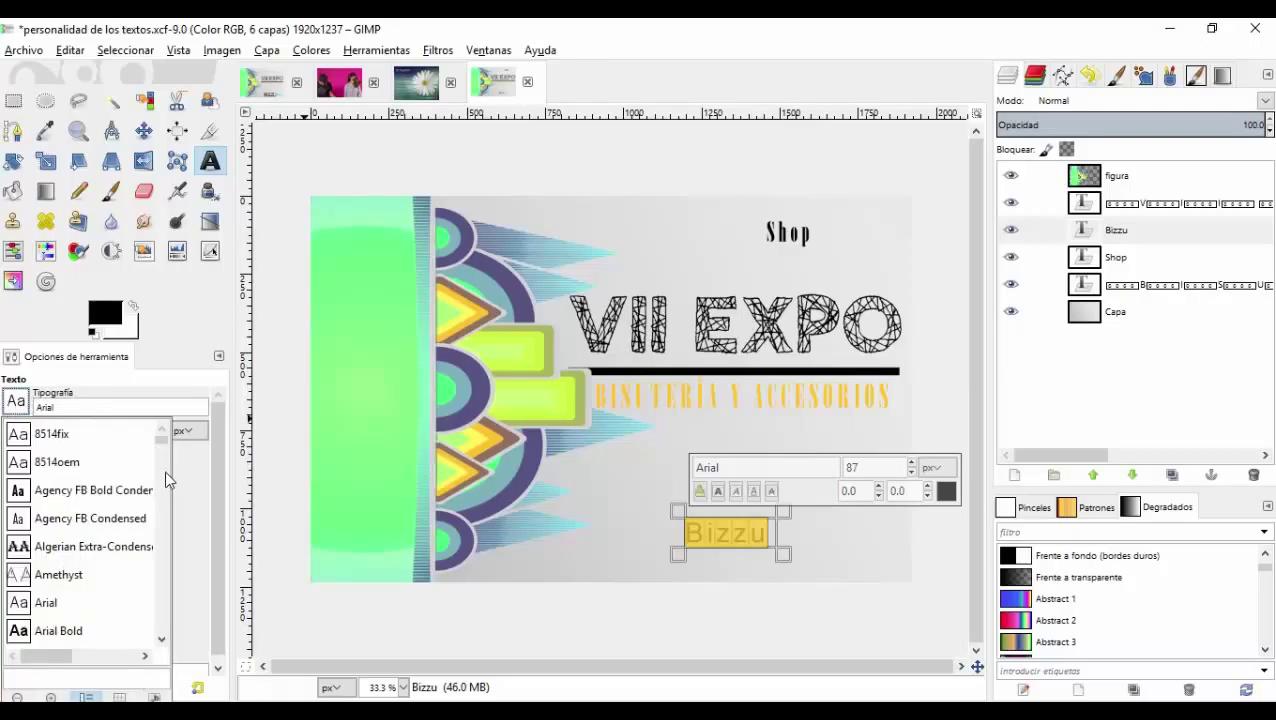
mouse_move(162, 441)
left_mouse_down()
mouse_move(184, 606)
mouse_move(159, 584)
mouse_move(164, 505)
left_mouse_up()
scroll(161, 495, "up", 5)
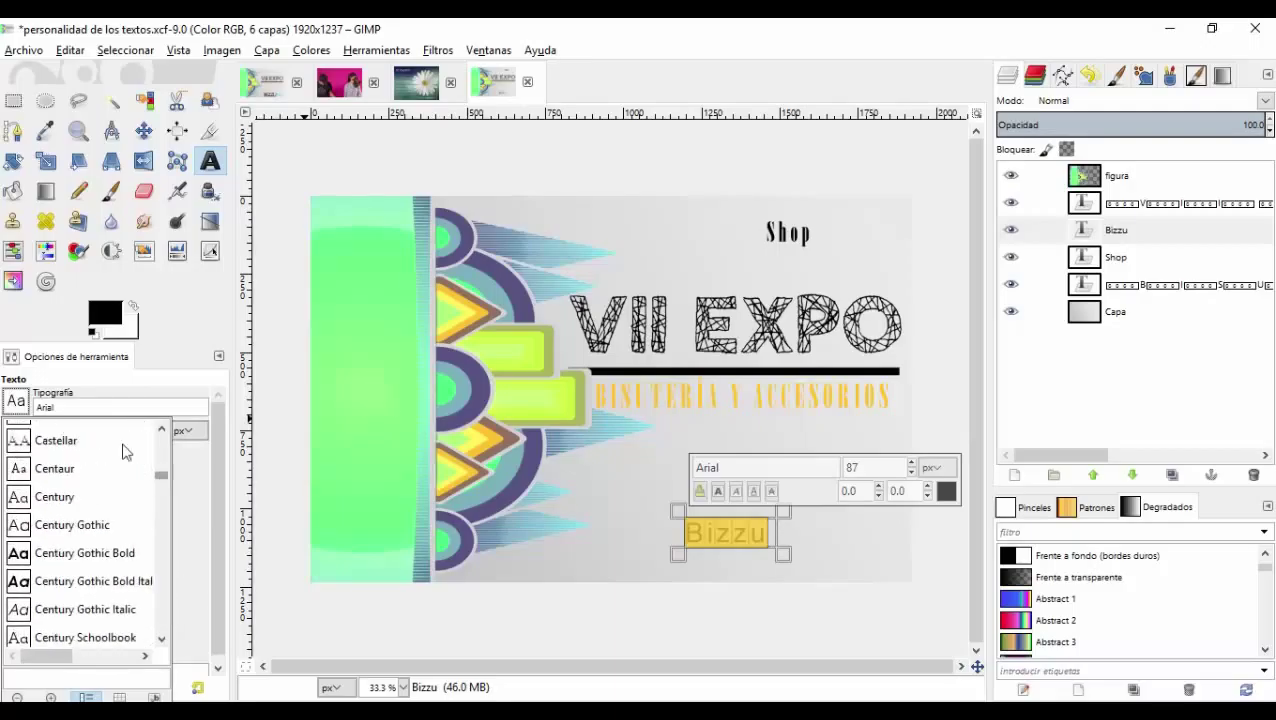
left_click(57, 407)
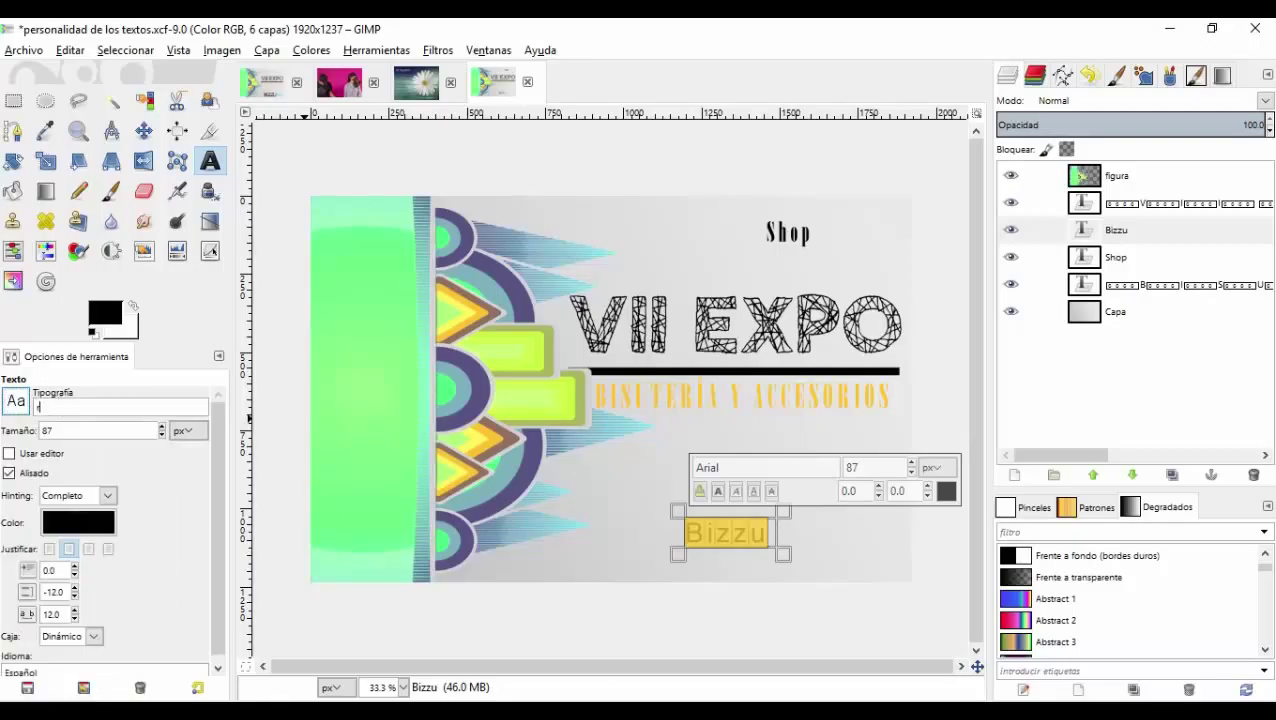
type("e")
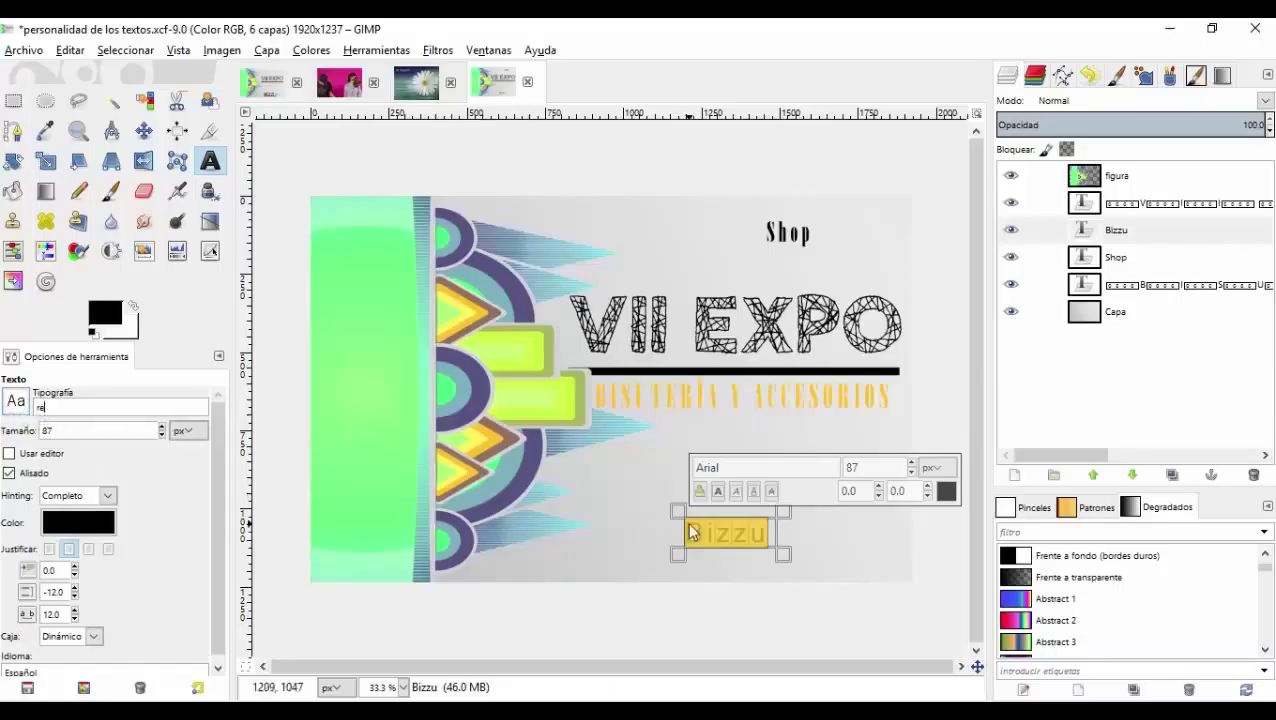
double_click(720, 467)
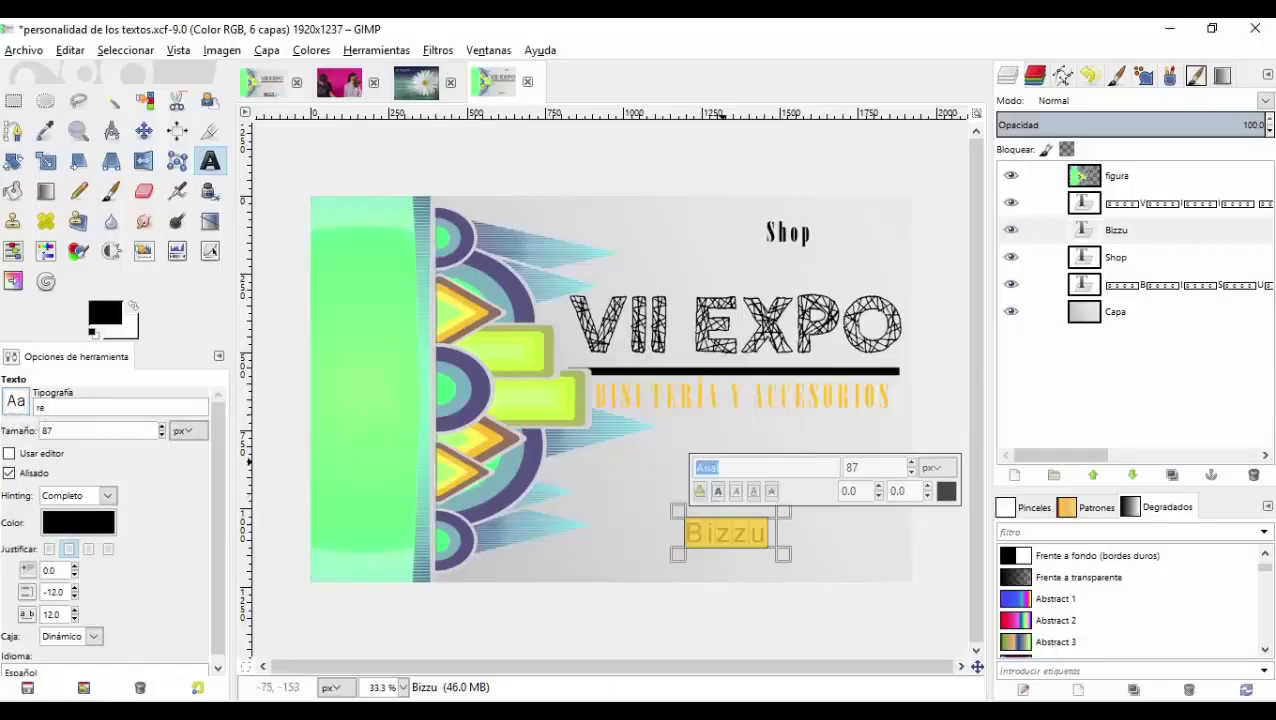
type("re")
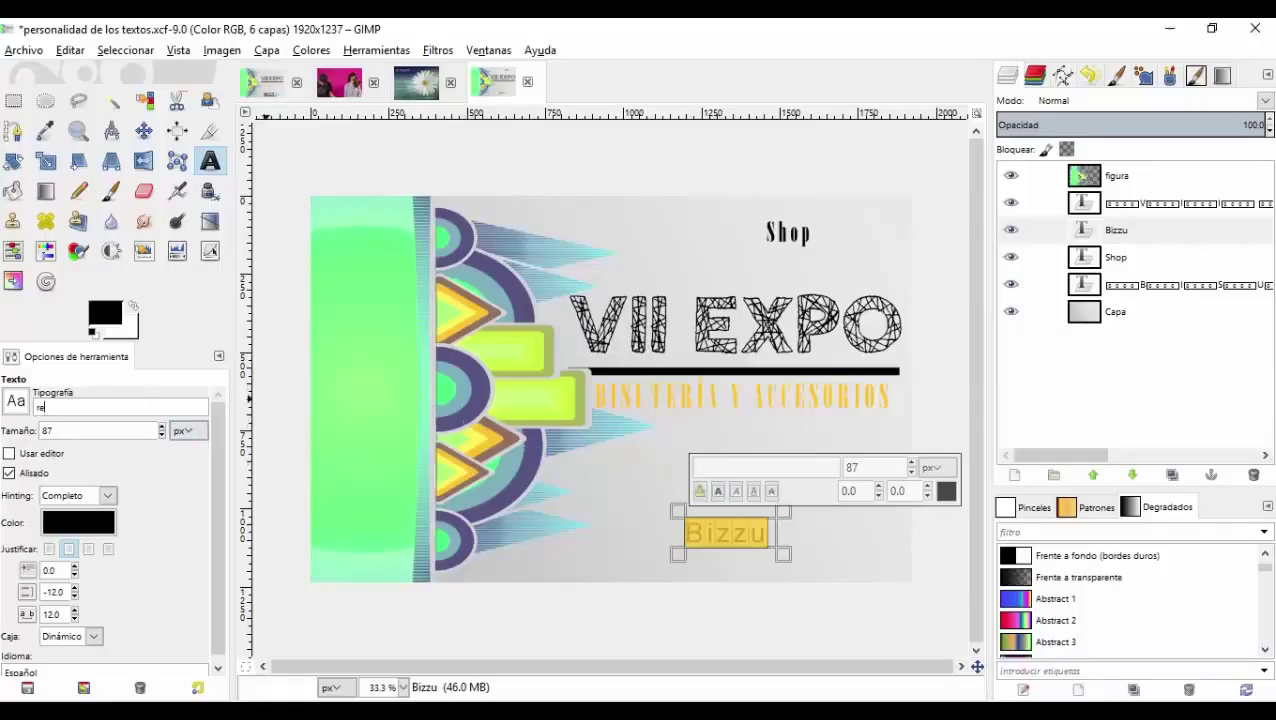
Apply the Red Moon Rising font to Bizzu
left_click(16, 401)
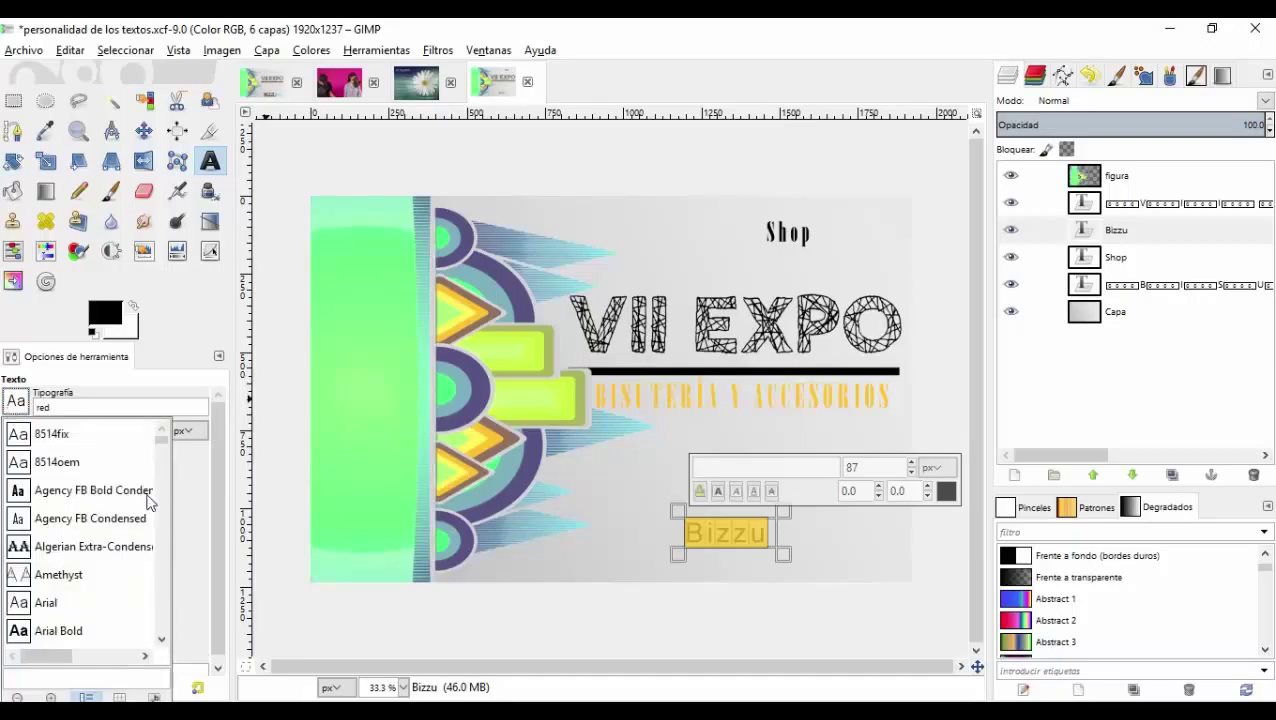
left_click_drag(160, 445, 169, 566)
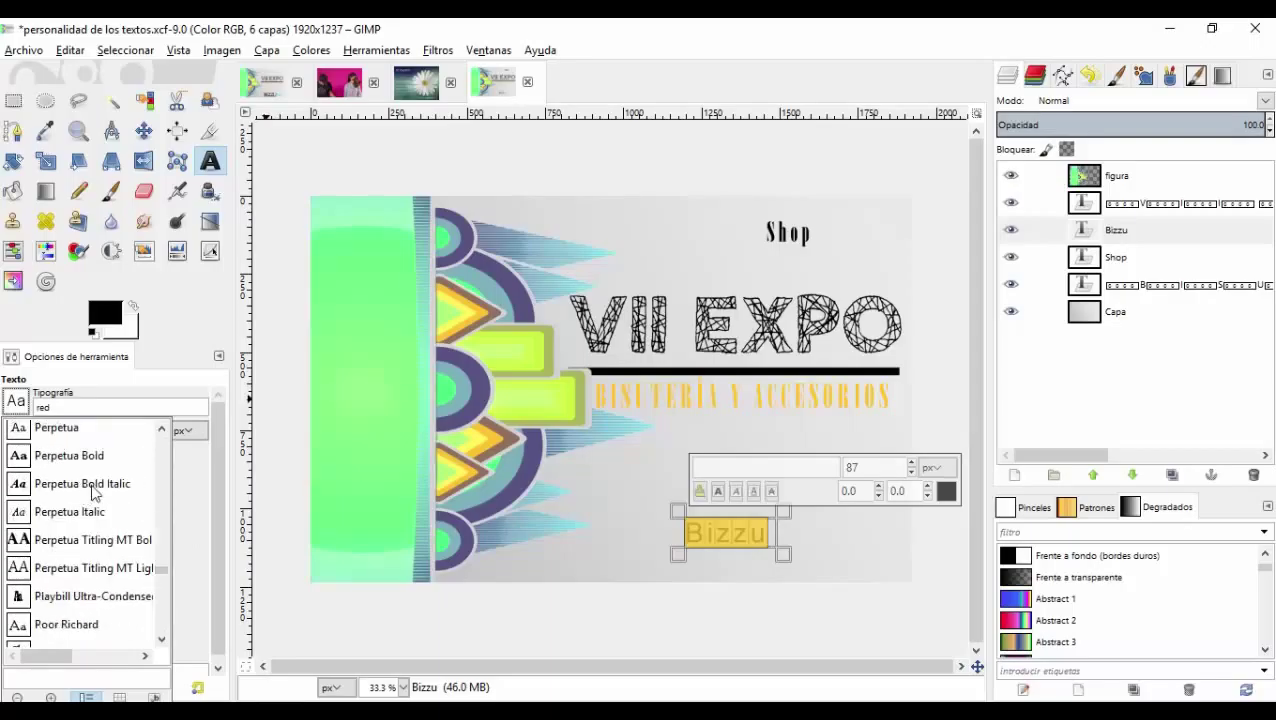
left_click(162, 429)
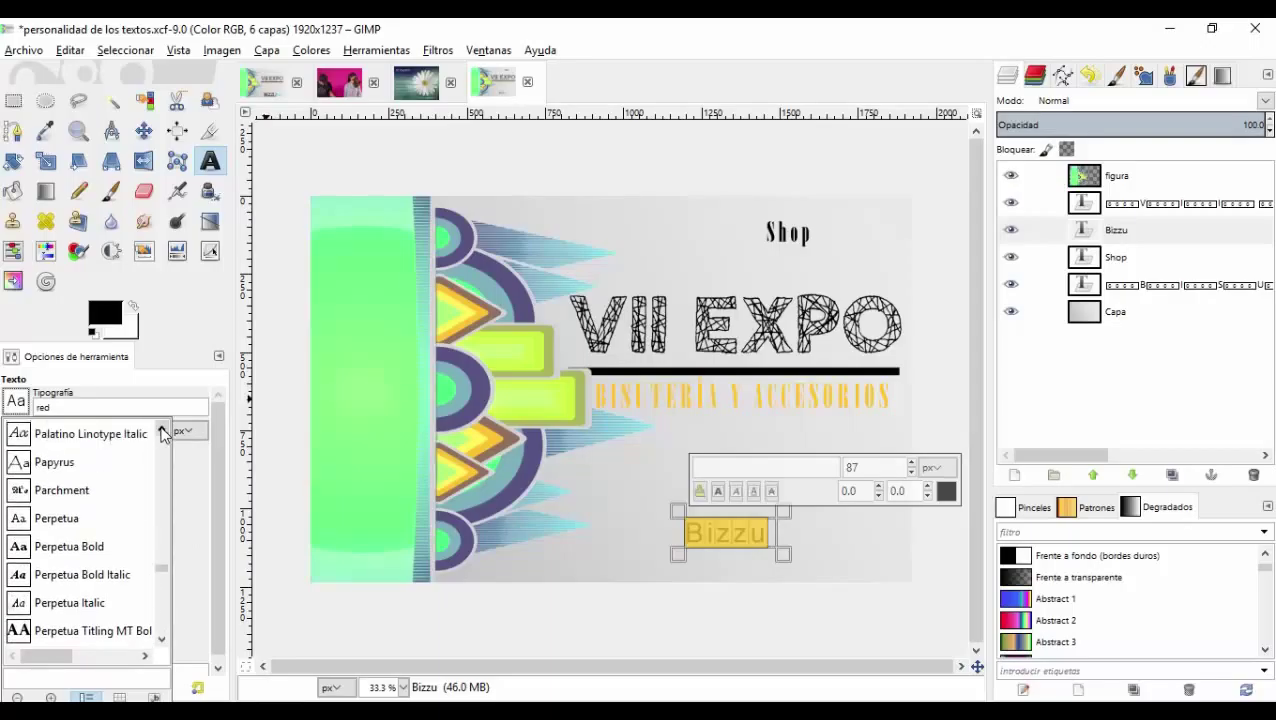
left_click(162, 429)
left_click(162, 429)
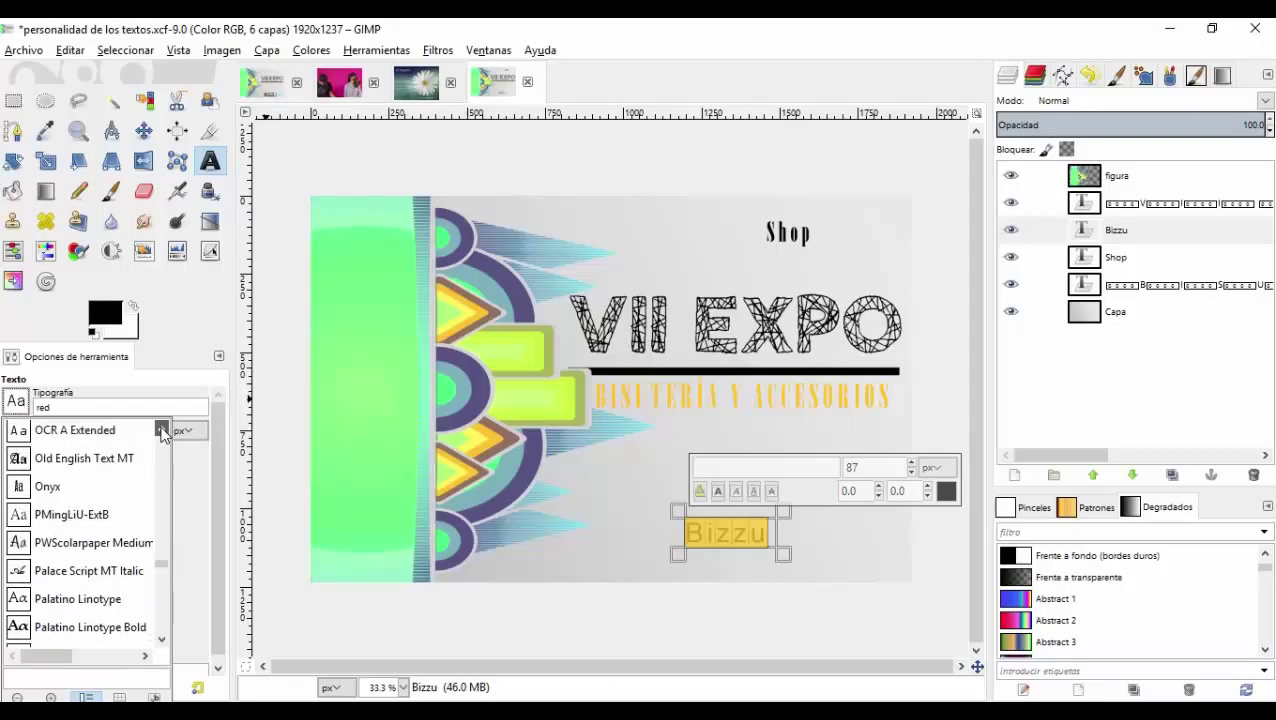
left_click(162, 429)
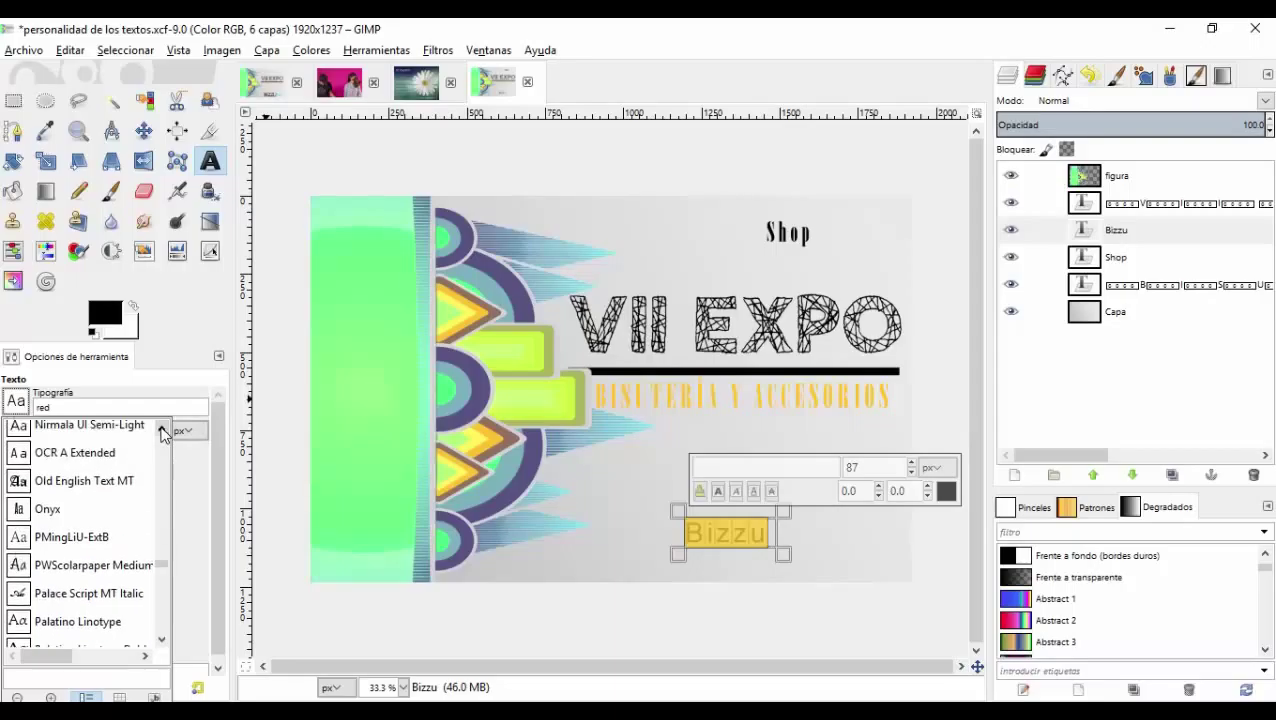
left_click(161, 639)
left_click(161, 639)
left_click(161, 639)
left_click(161, 639)
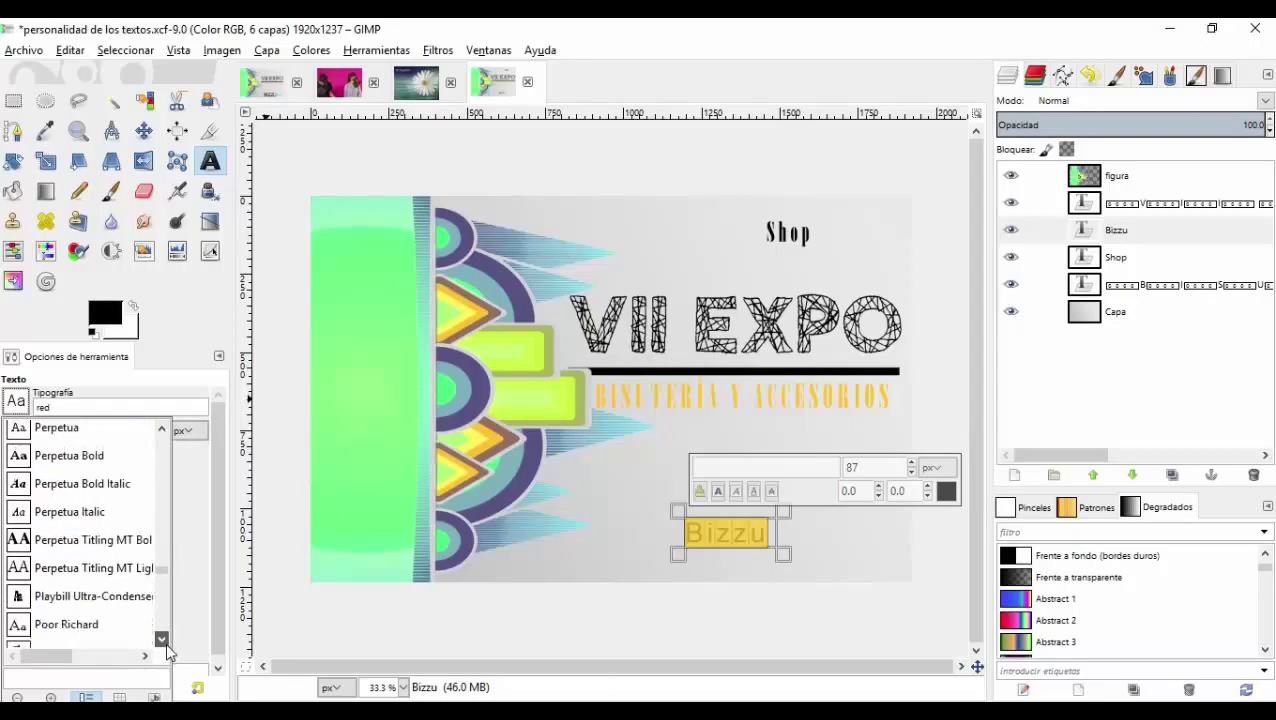
left_click(161, 639)
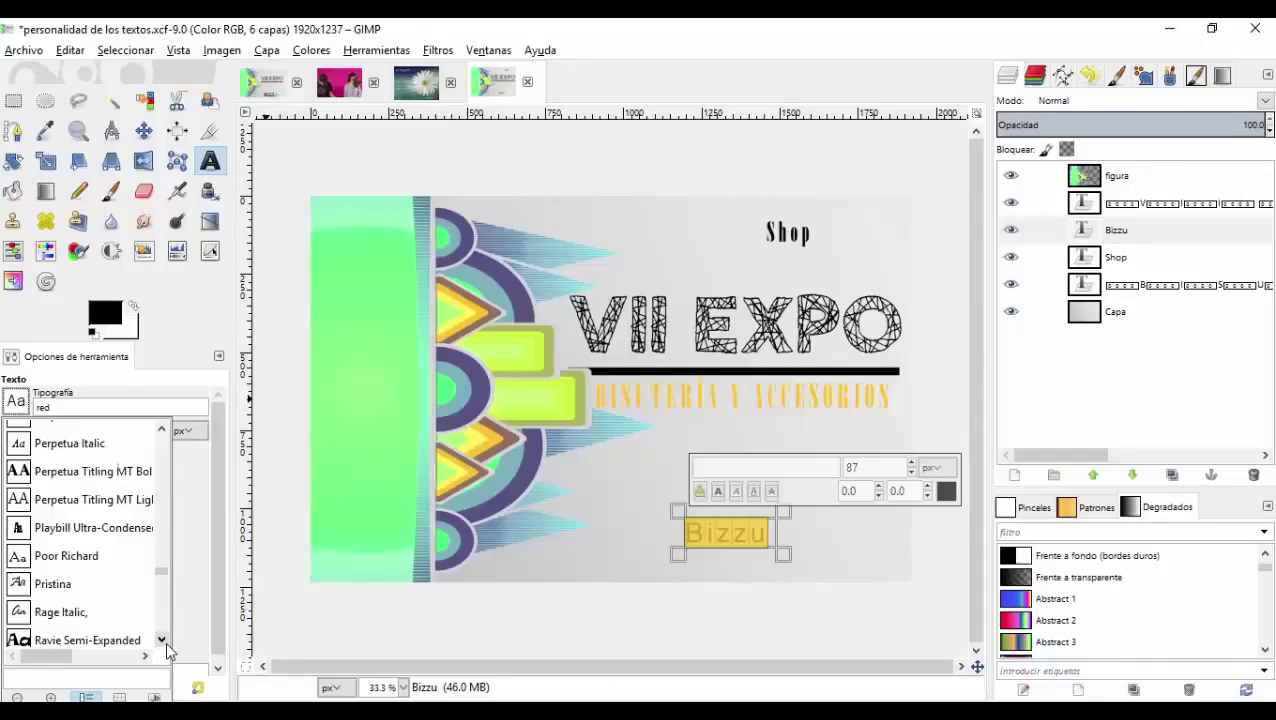
left_click(161, 639)
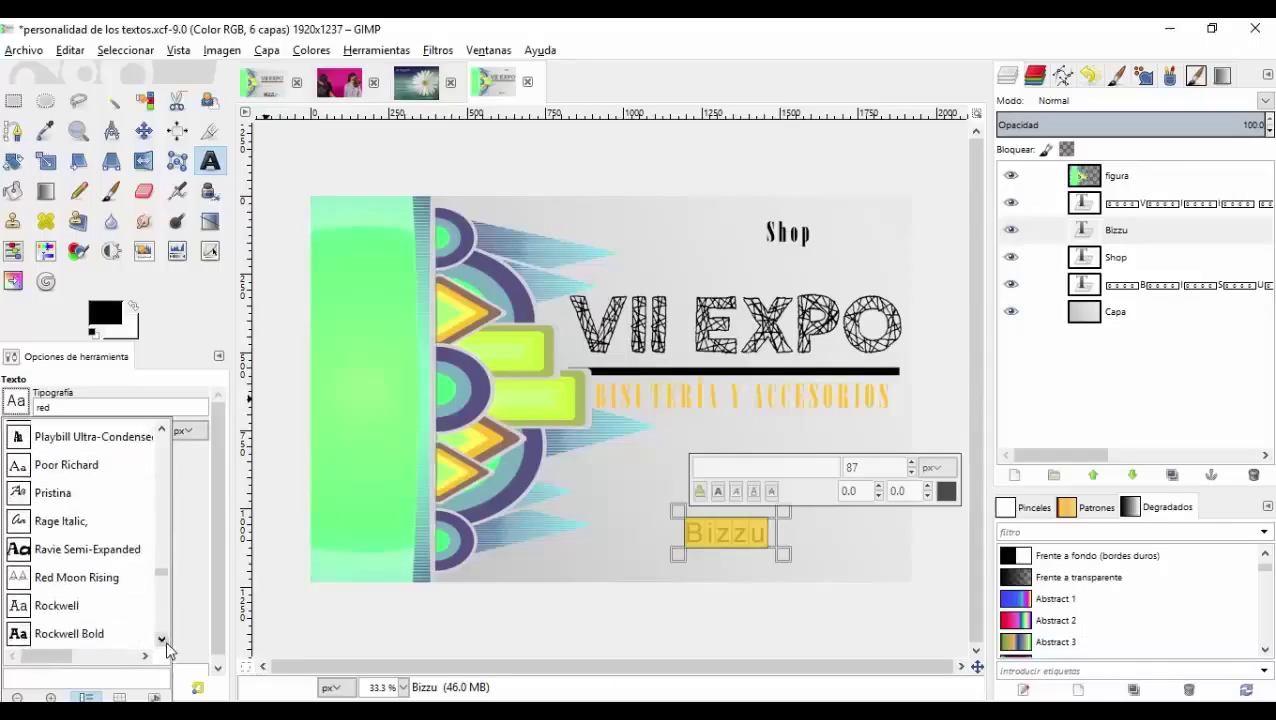
left_click(69, 580)
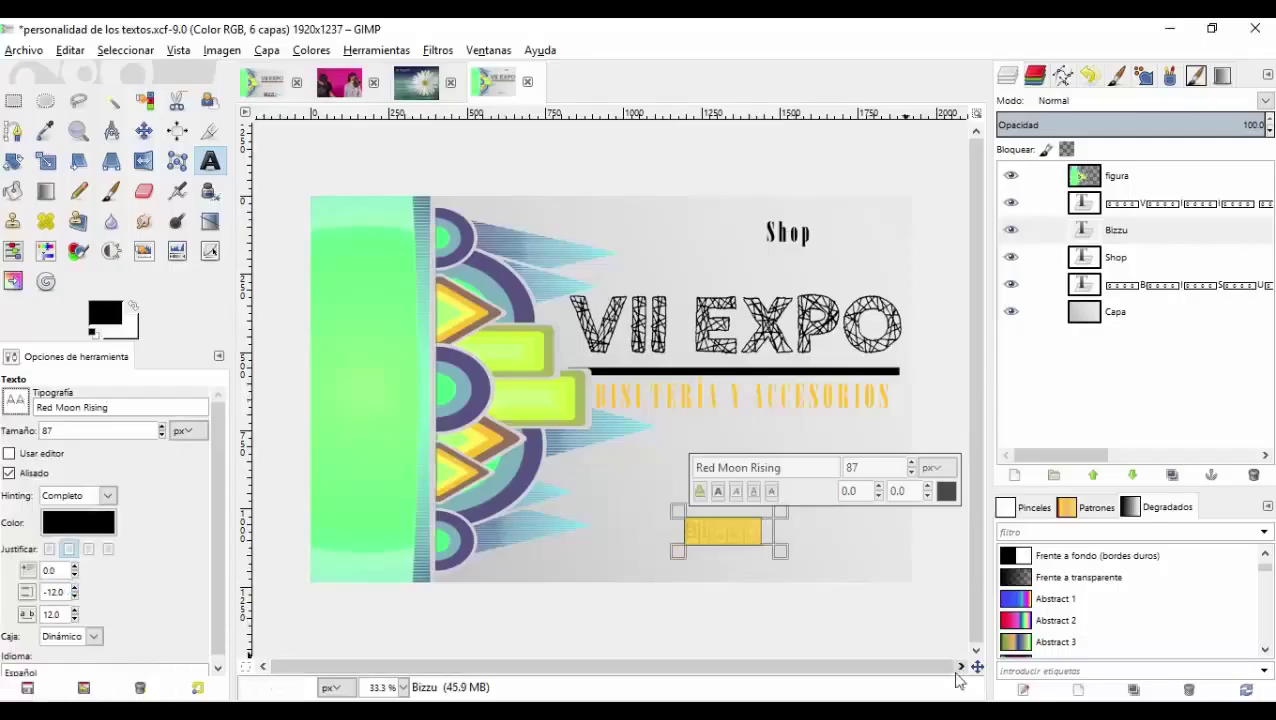
Set BIZZU to size 223 in bold and shift it about 60 px left
left_click(911, 464)
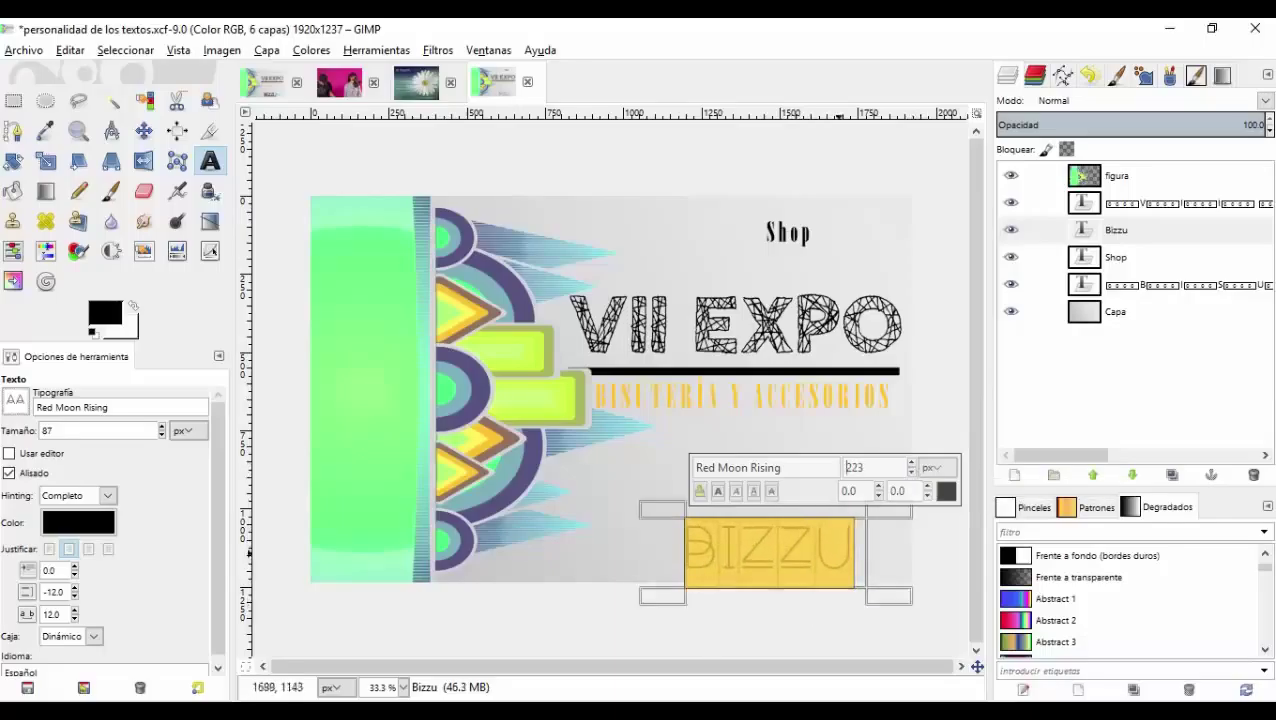
left_click(718, 492)
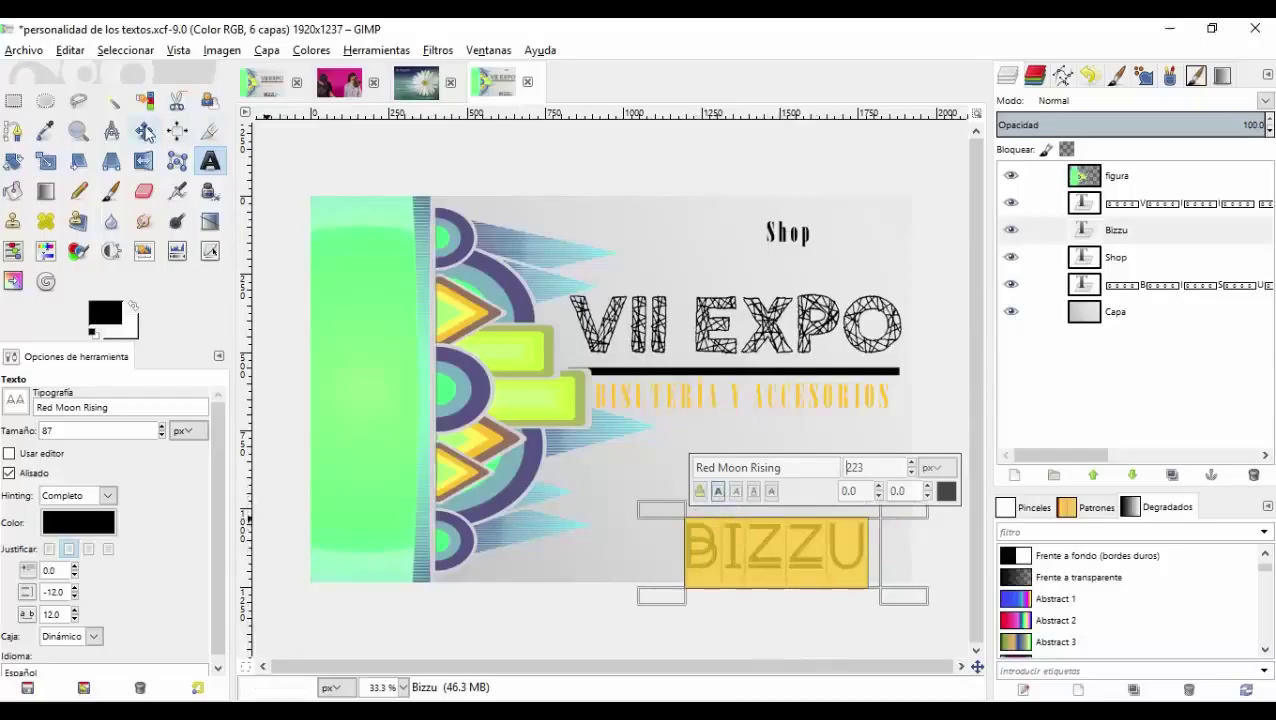
left_click(144, 130)
left_click_drag(776, 541, 716, 537)
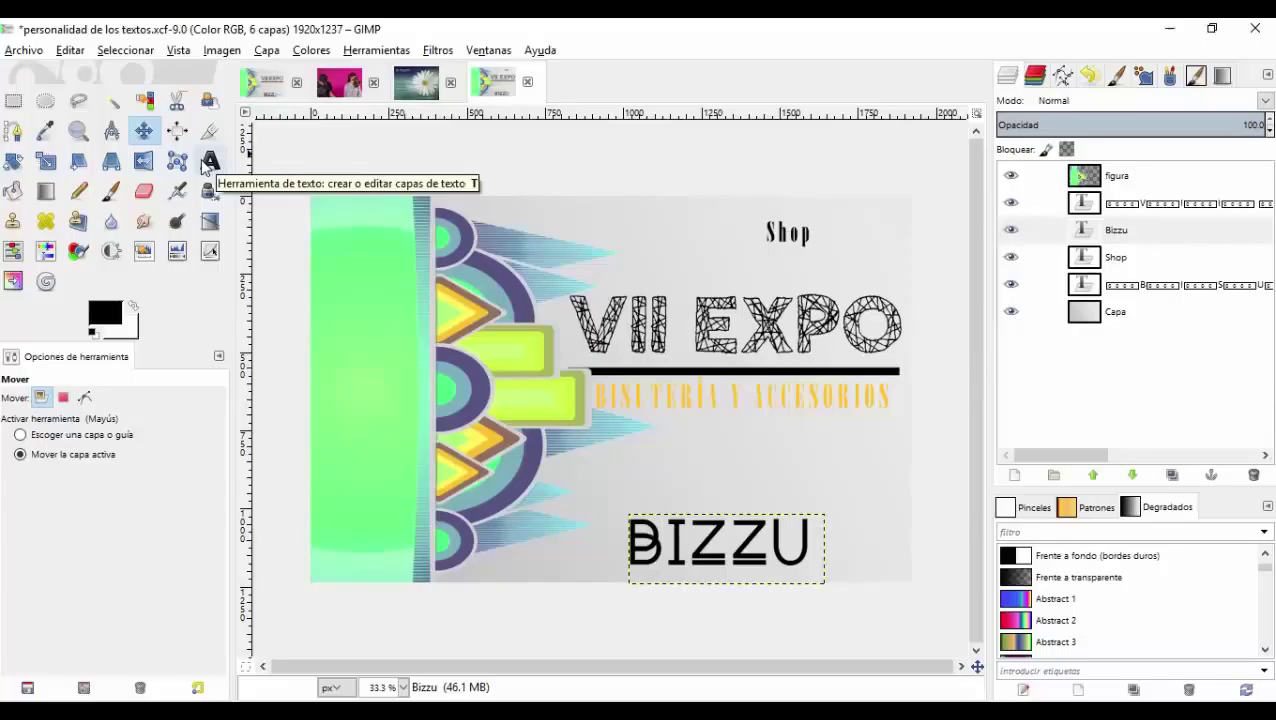
left_click(797, 238)
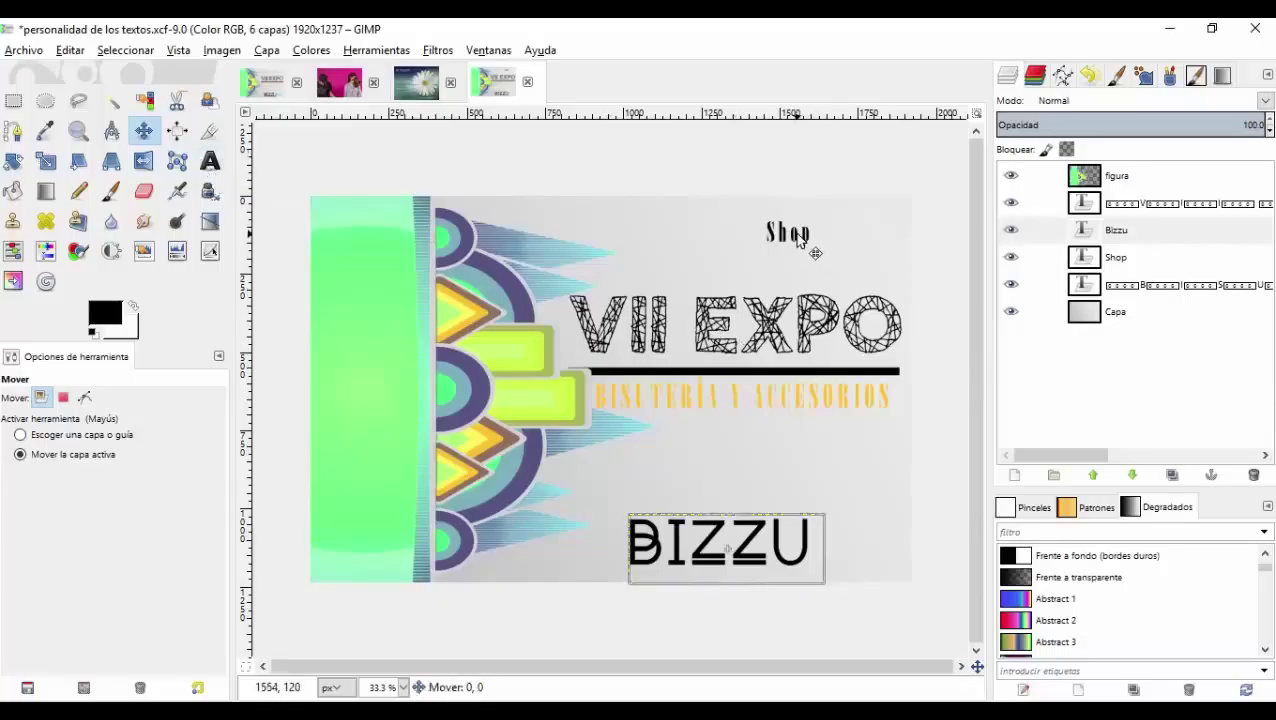
Select the Shop layer and drag it from the top down beside BIZZU
left_click(785, 236, "shift")
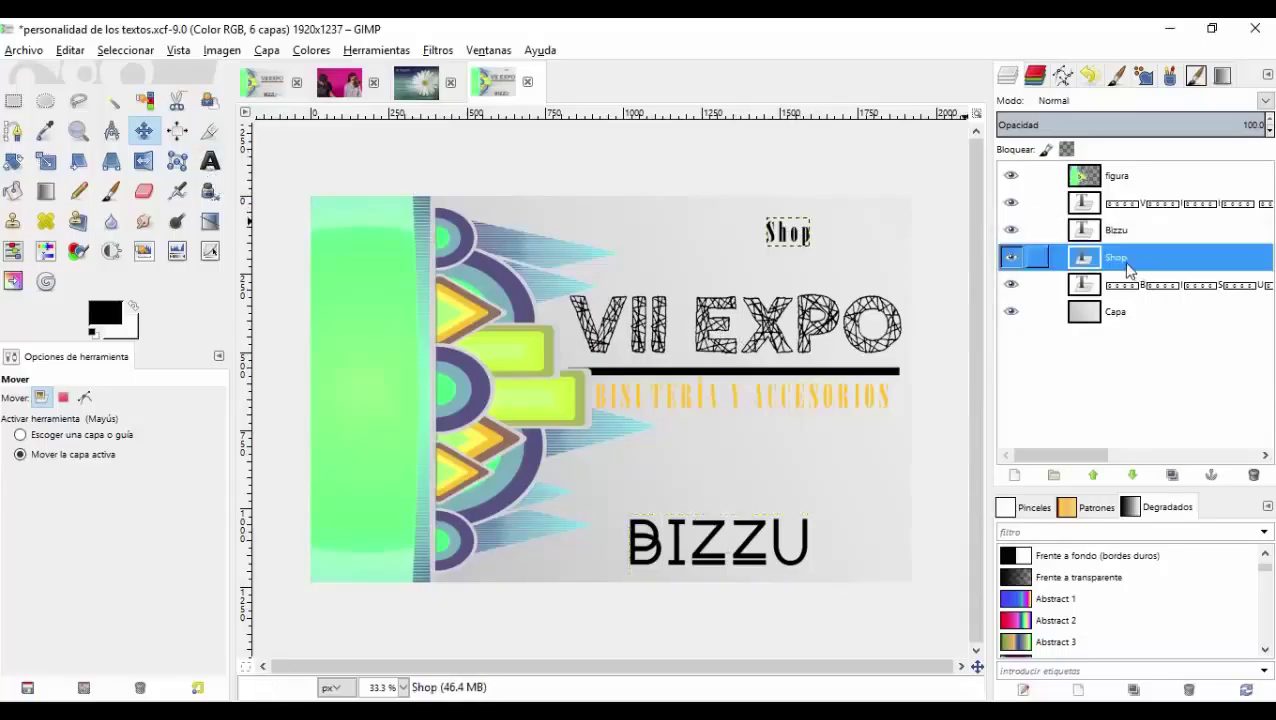
left_click_drag(772, 243, 818, 557)
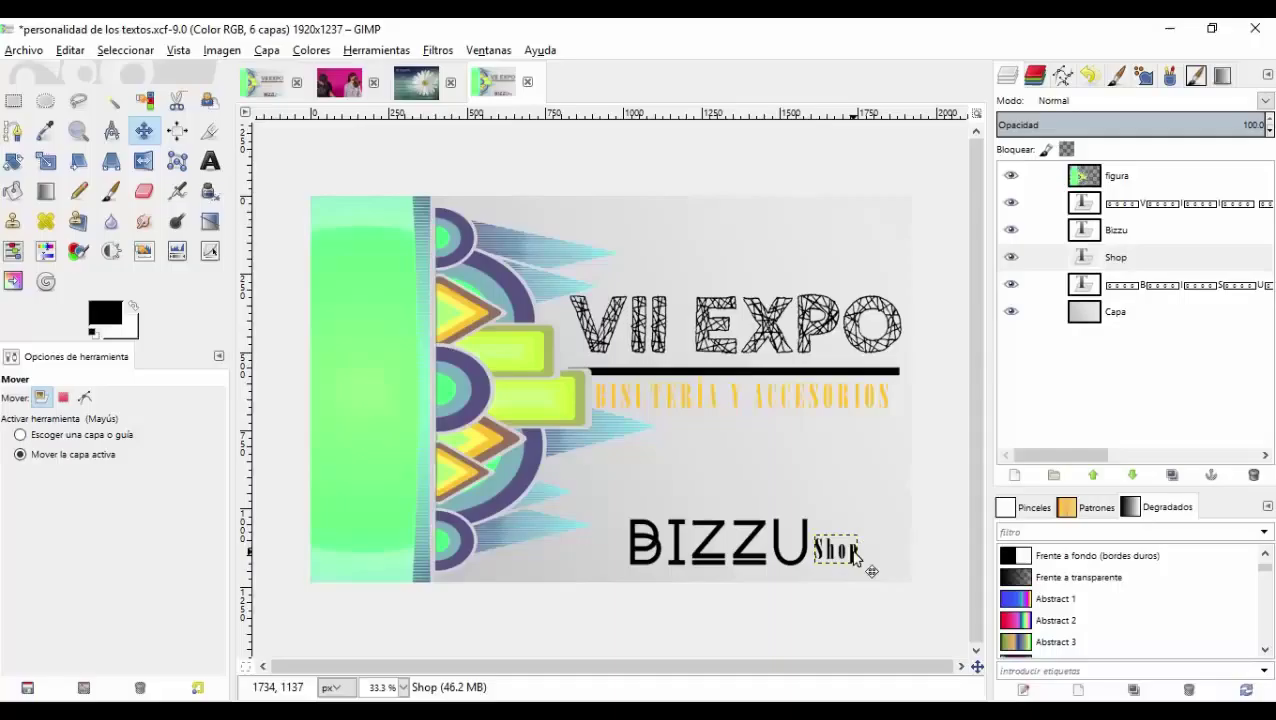
left_click(210, 161)
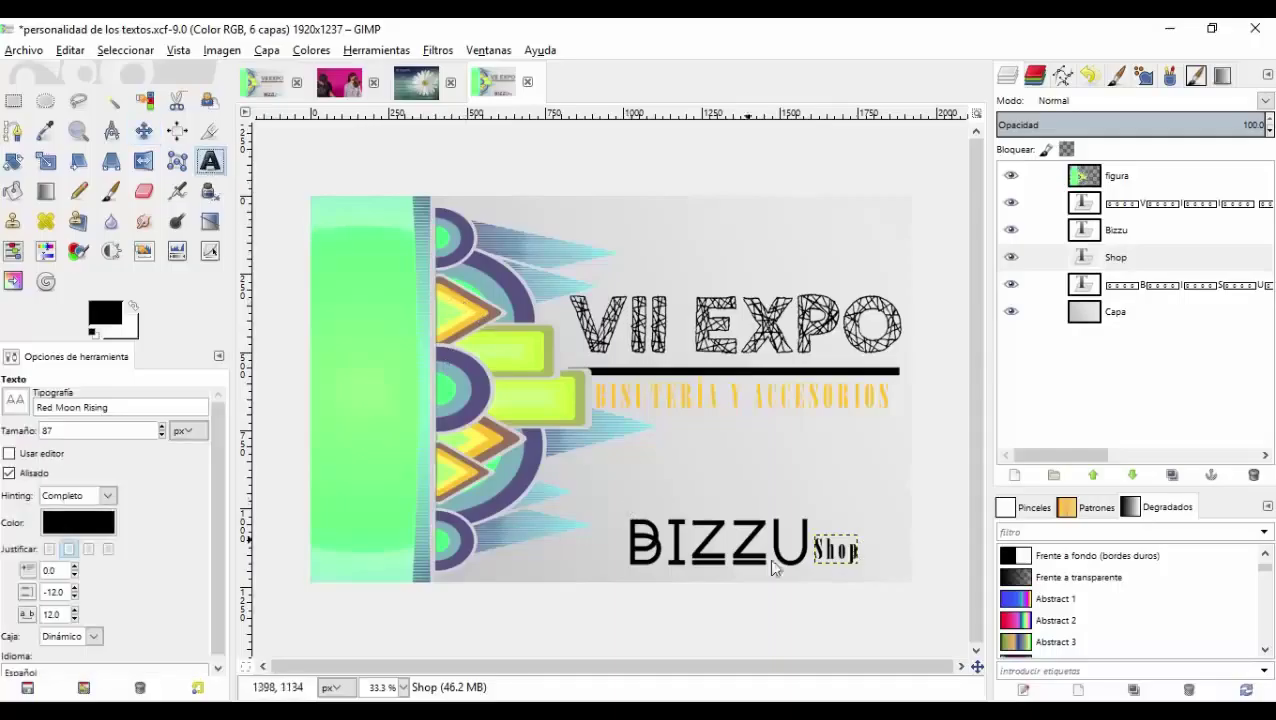
left_click(818, 562)
Select the word Shop and switch its font from Onyx to Sweetline Free Demo
mouse_move(870, 562)
left_mouse_down()
mouse_move(810, 558)
mouse_move(852, 556)
left_mouse_up()
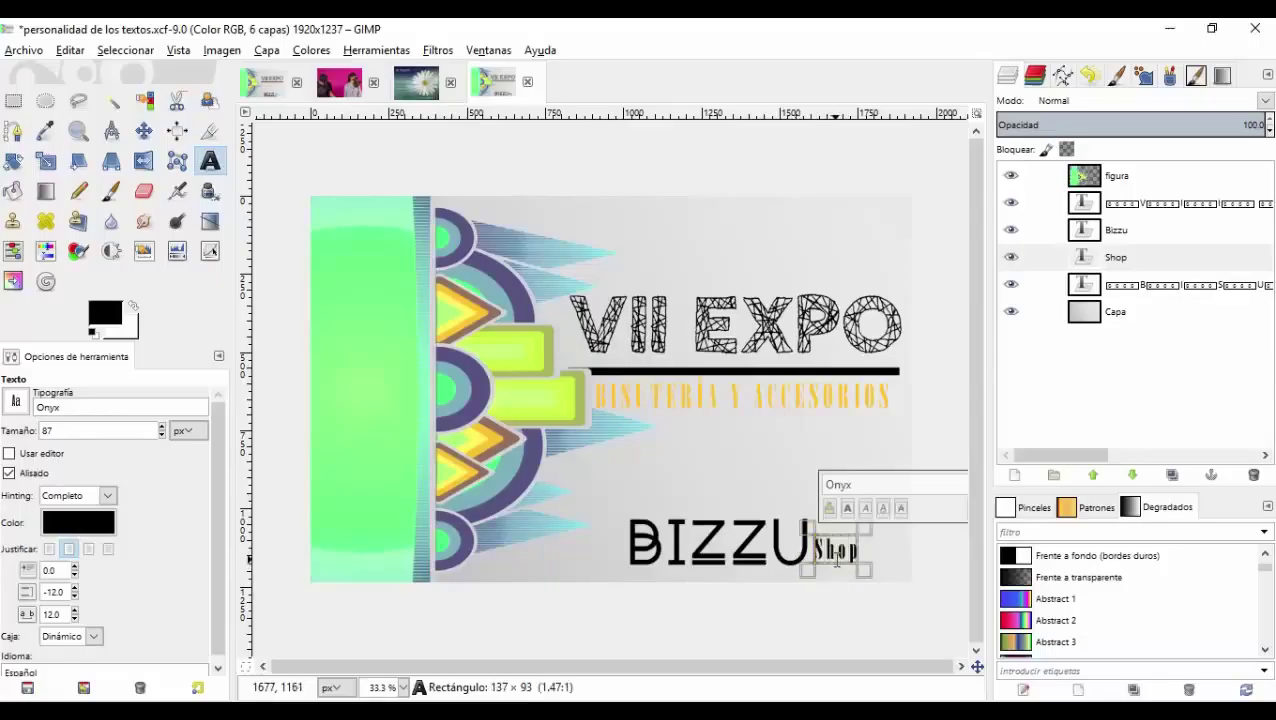
left_click_drag(810, 548, 856, 552)
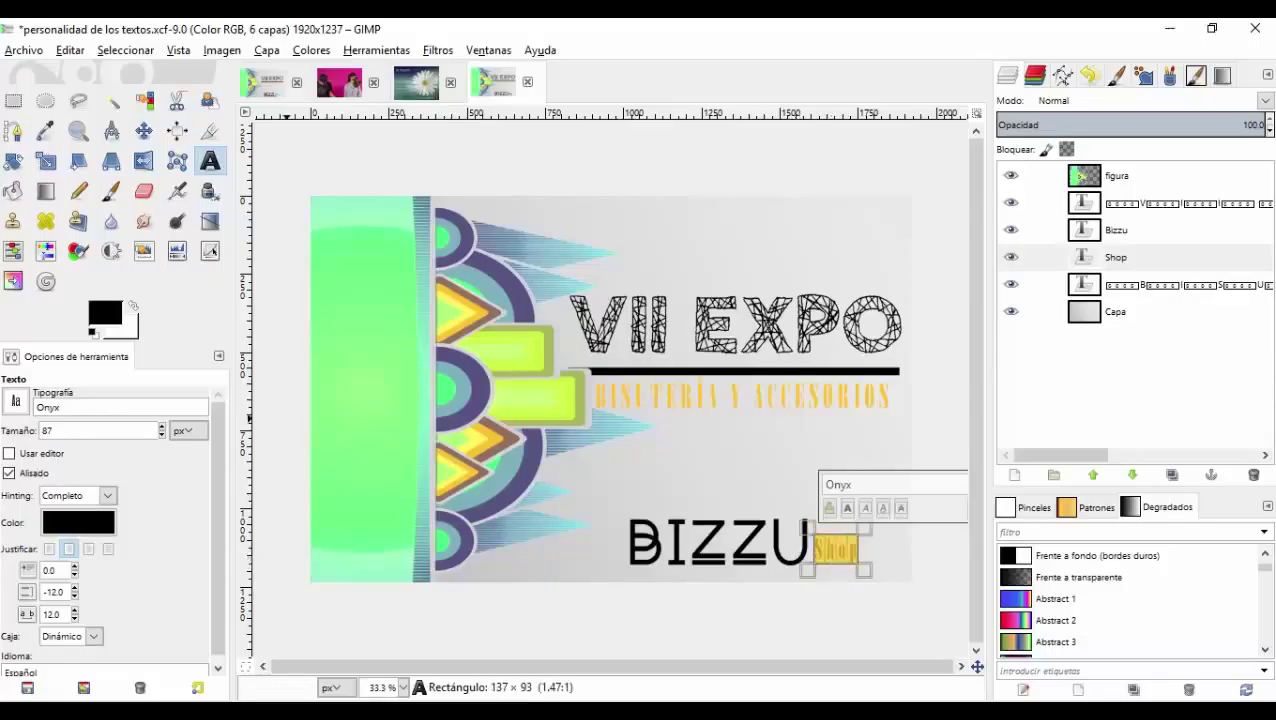
left_click(15, 401)
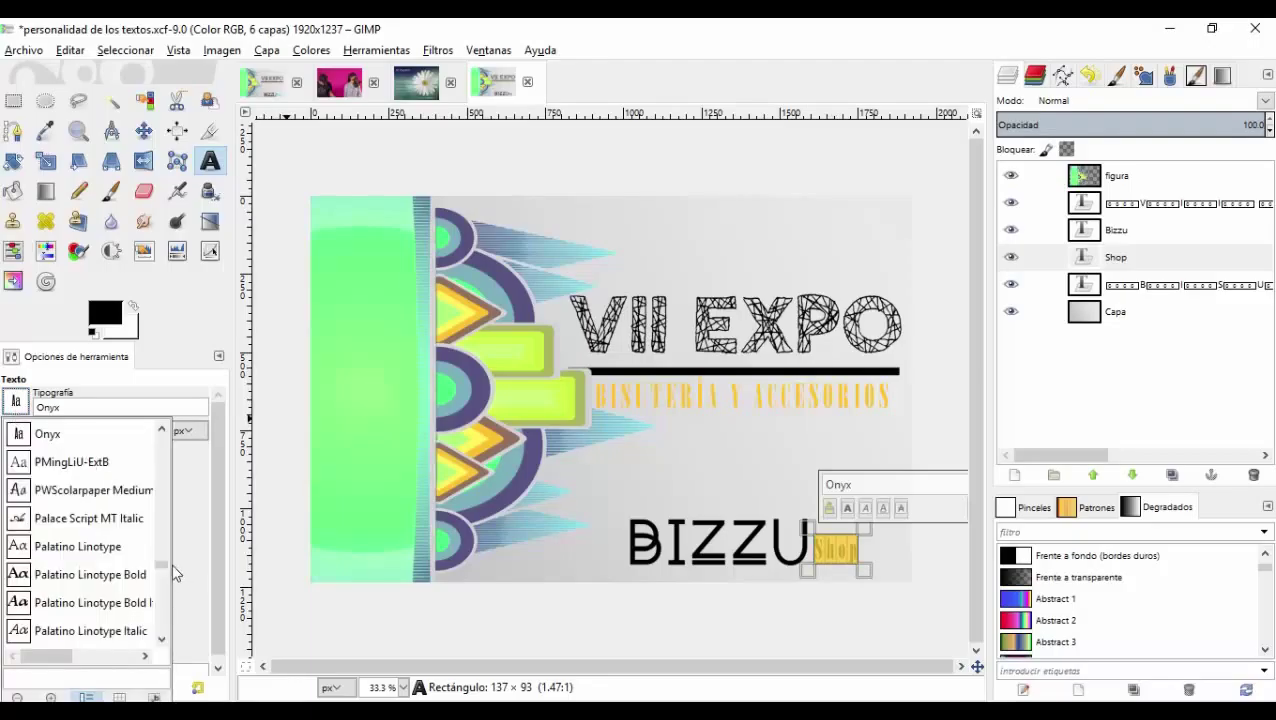
left_click_drag(161, 566, 162, 660)
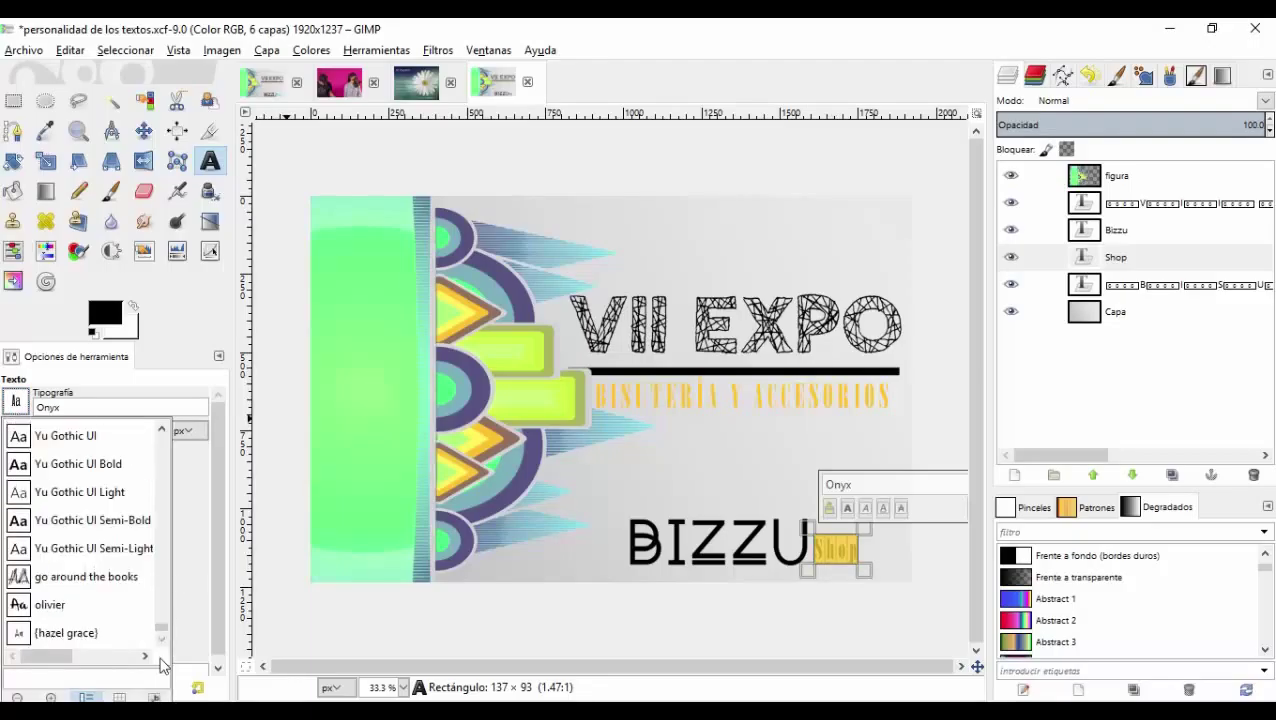
left_click(162, 430)
left_click(162, 430)
left_click(162, 430)
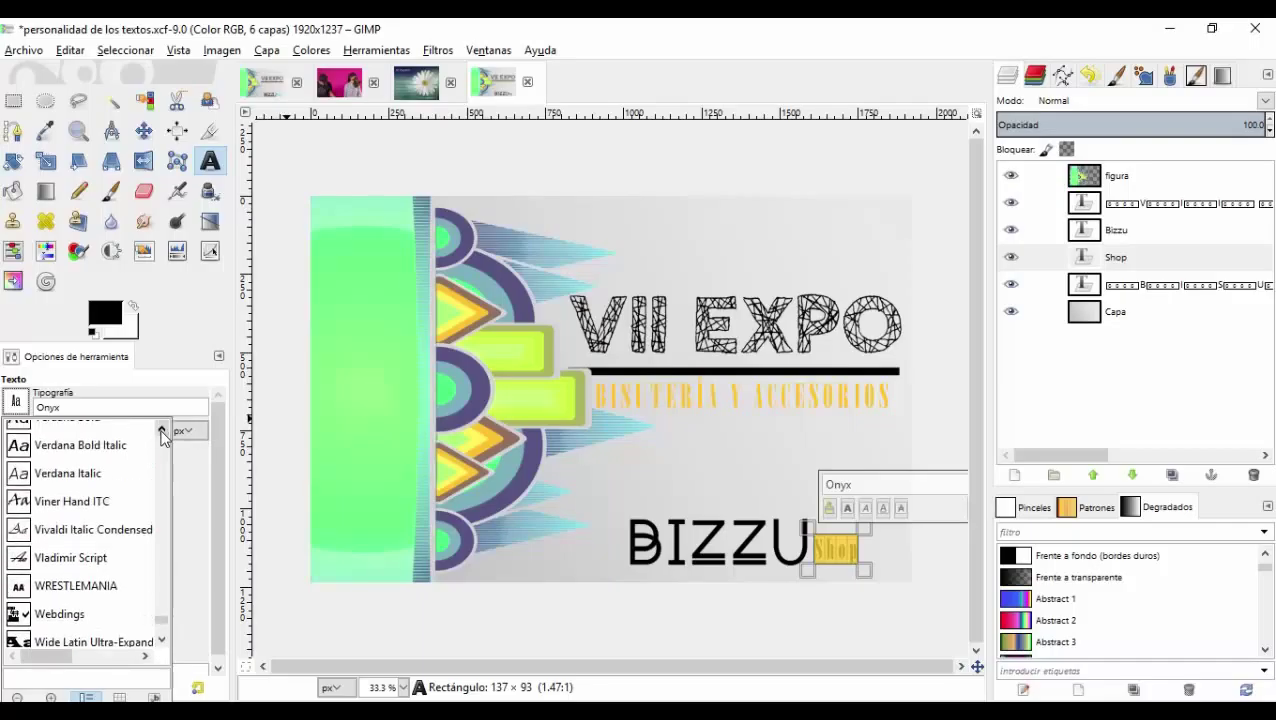
left_click(162, 430)
left_click(162, 430)
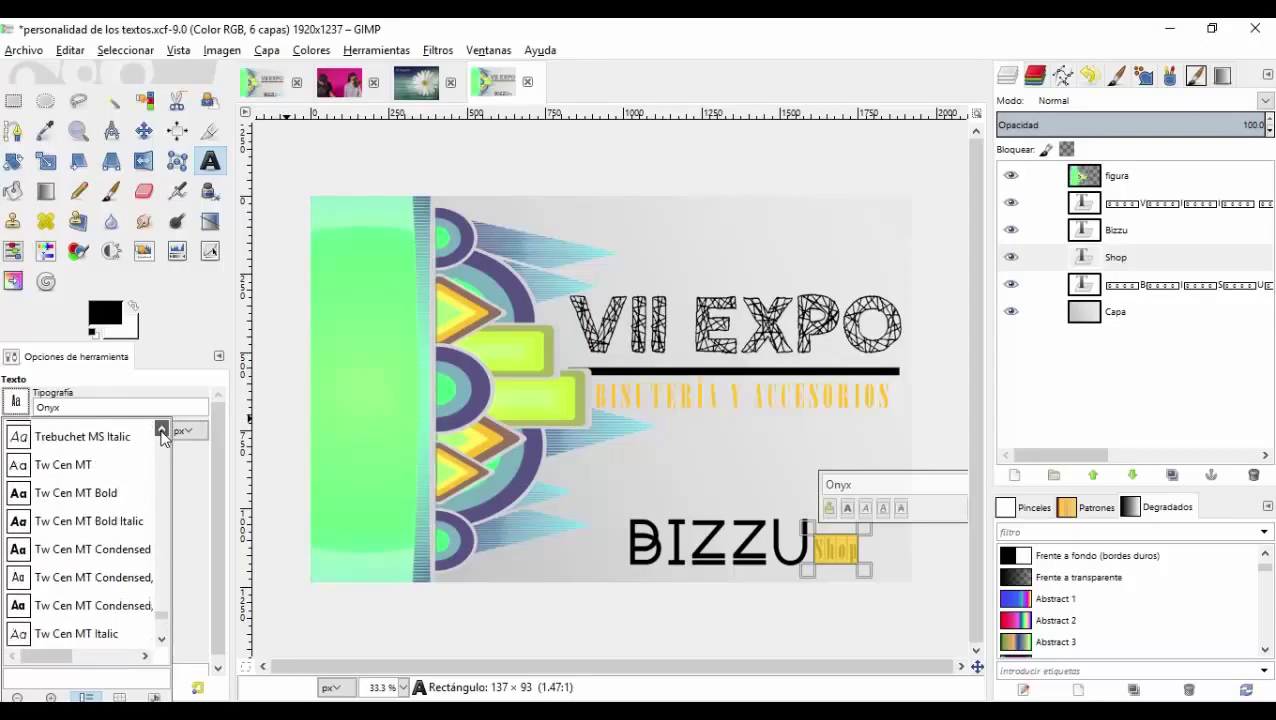
left_click(162, 430)
left_click(162, 430)
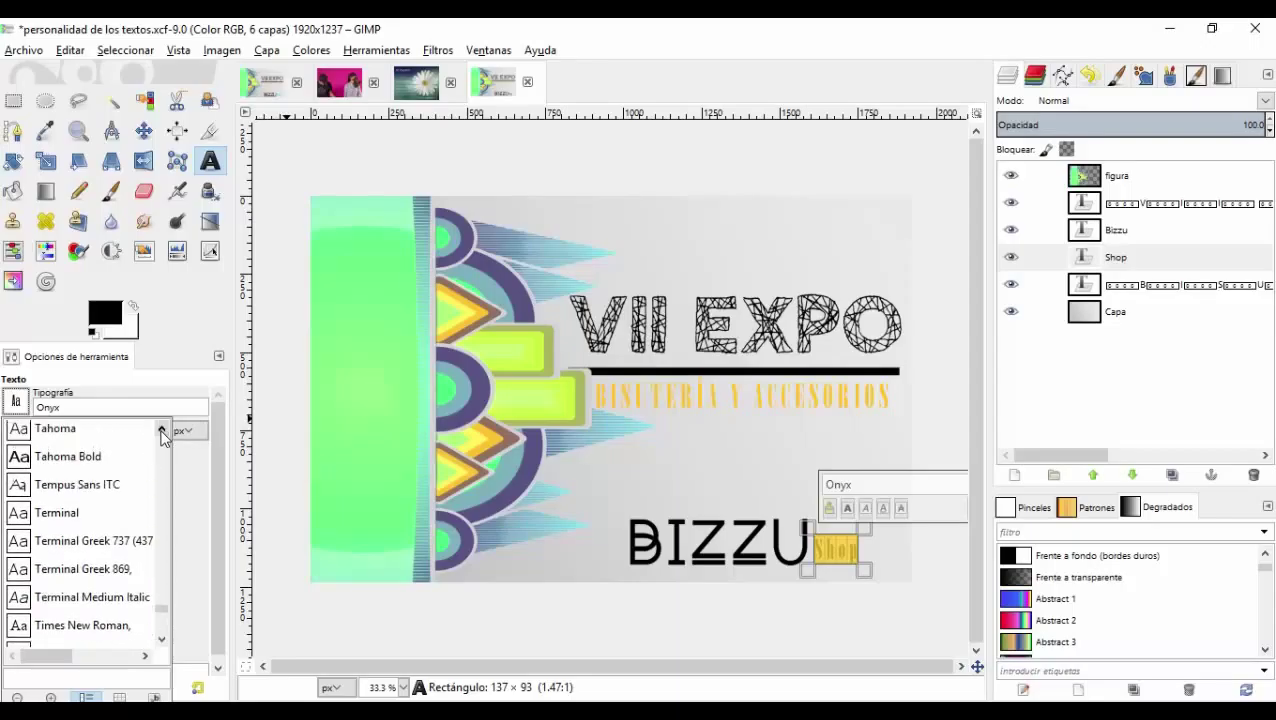
left_click(162, 430)
left_click(162, 430)
left_click(162, 430)
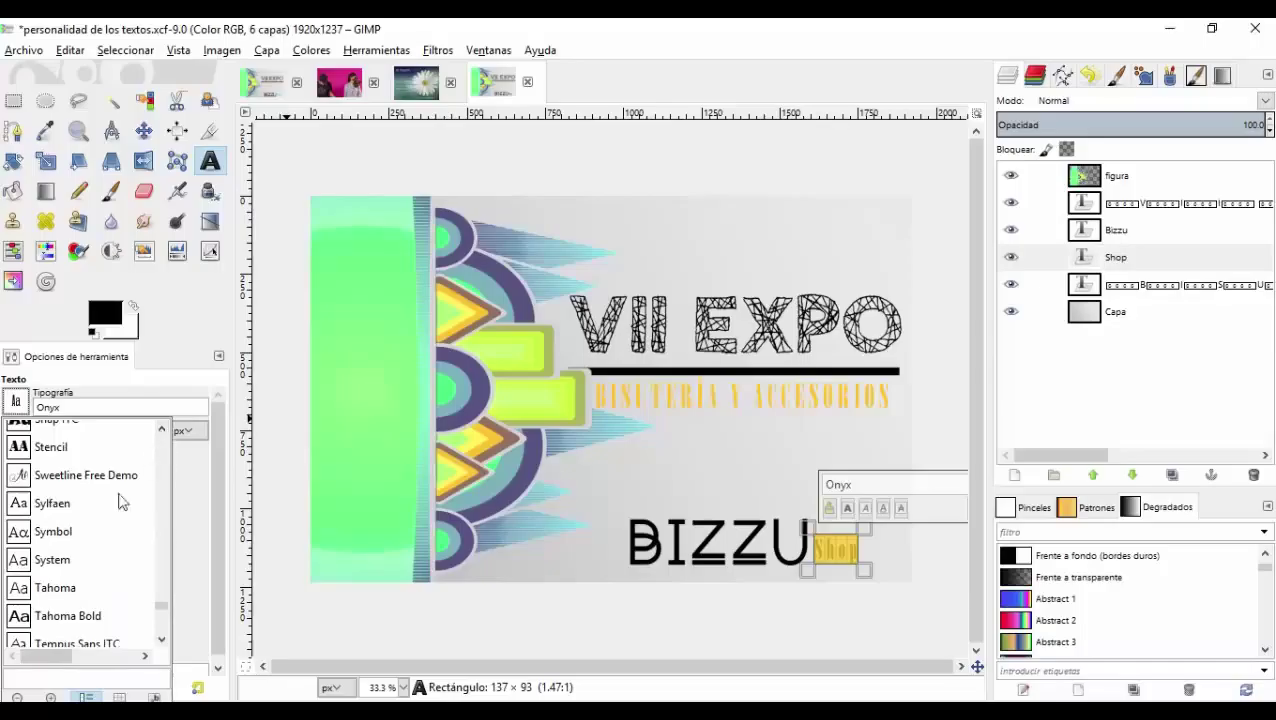
left_click(20, 476)
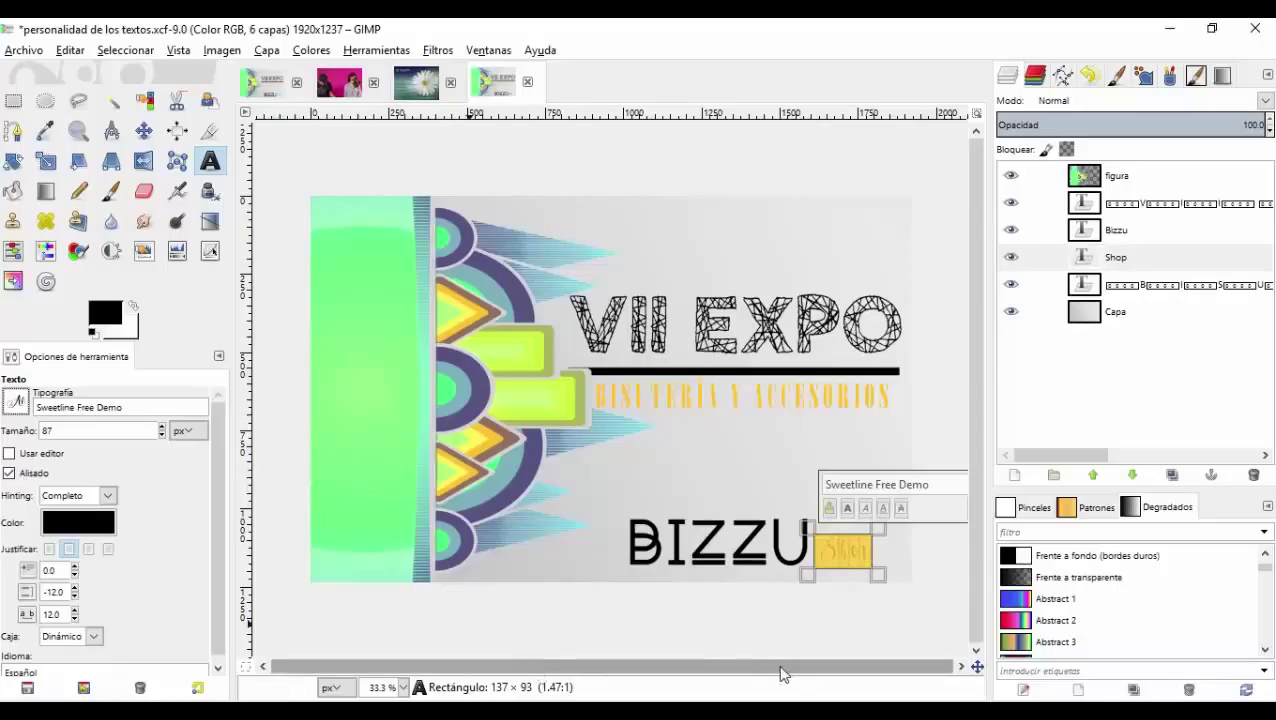
left_click(142, 133)
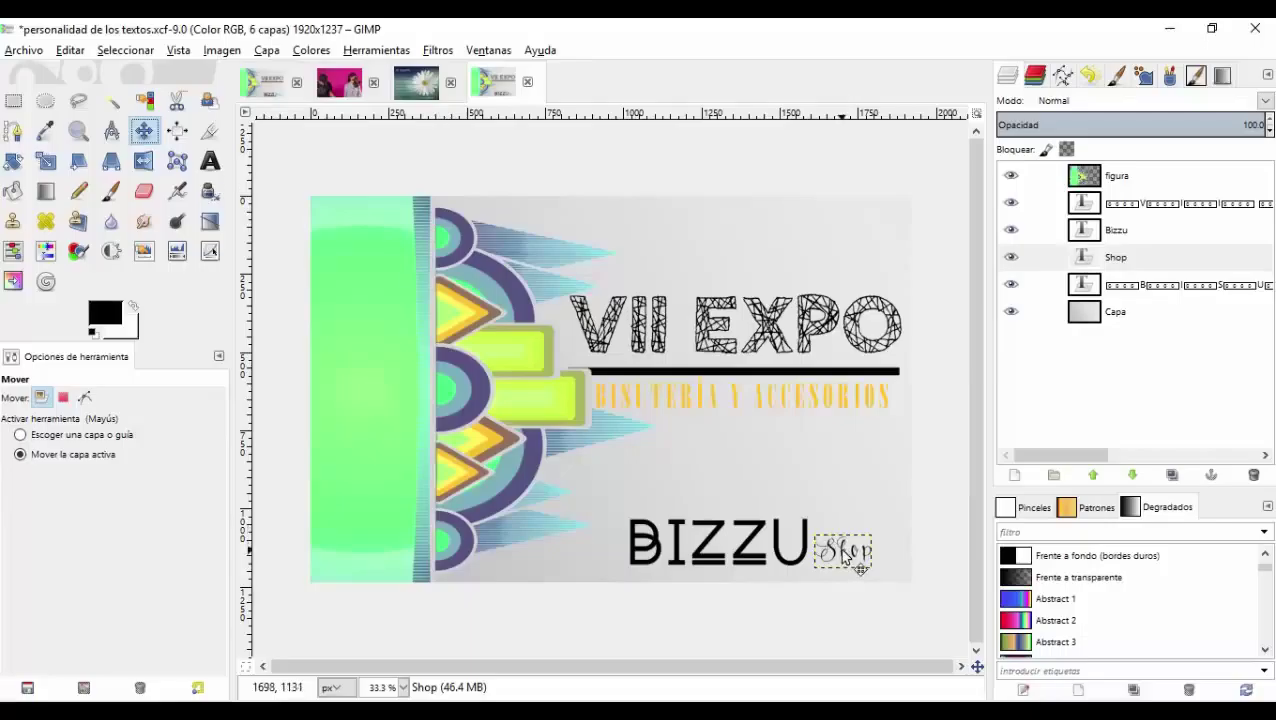
Move the Shop script above BIZZU and make it bold at 126 px
left_click_drag(845, 557, 758, 485)
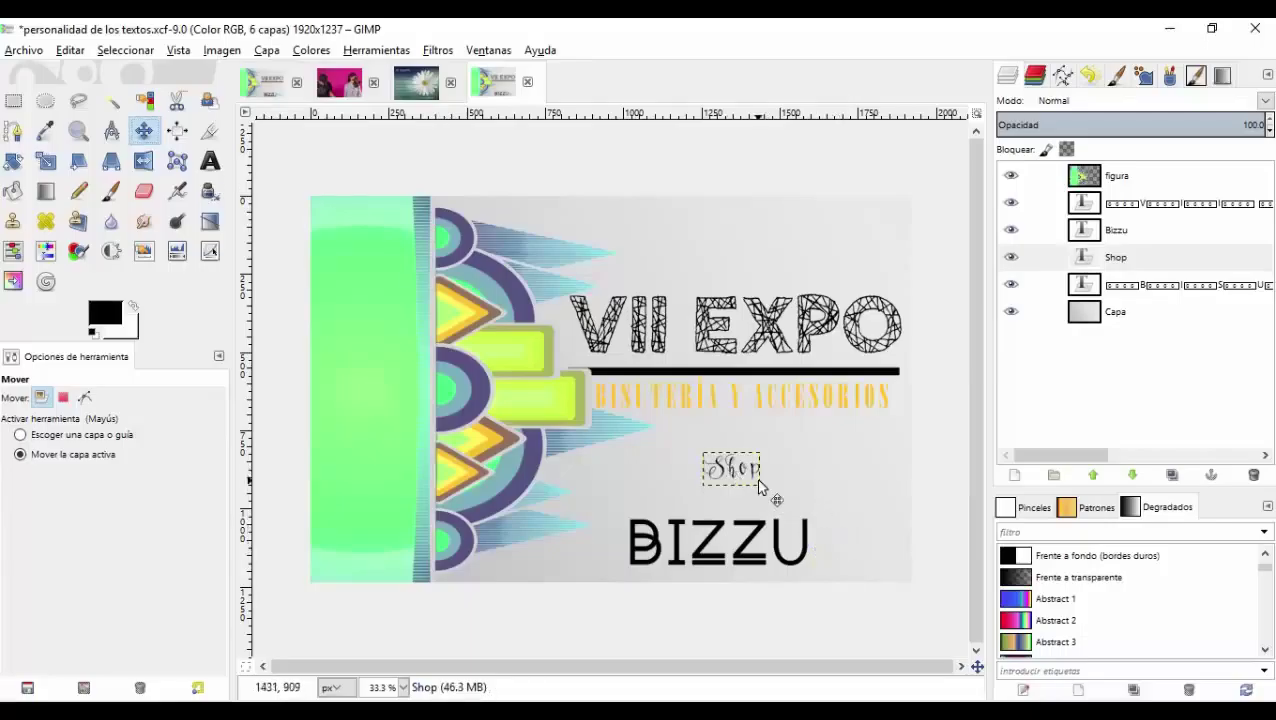
left_click(209, 160)
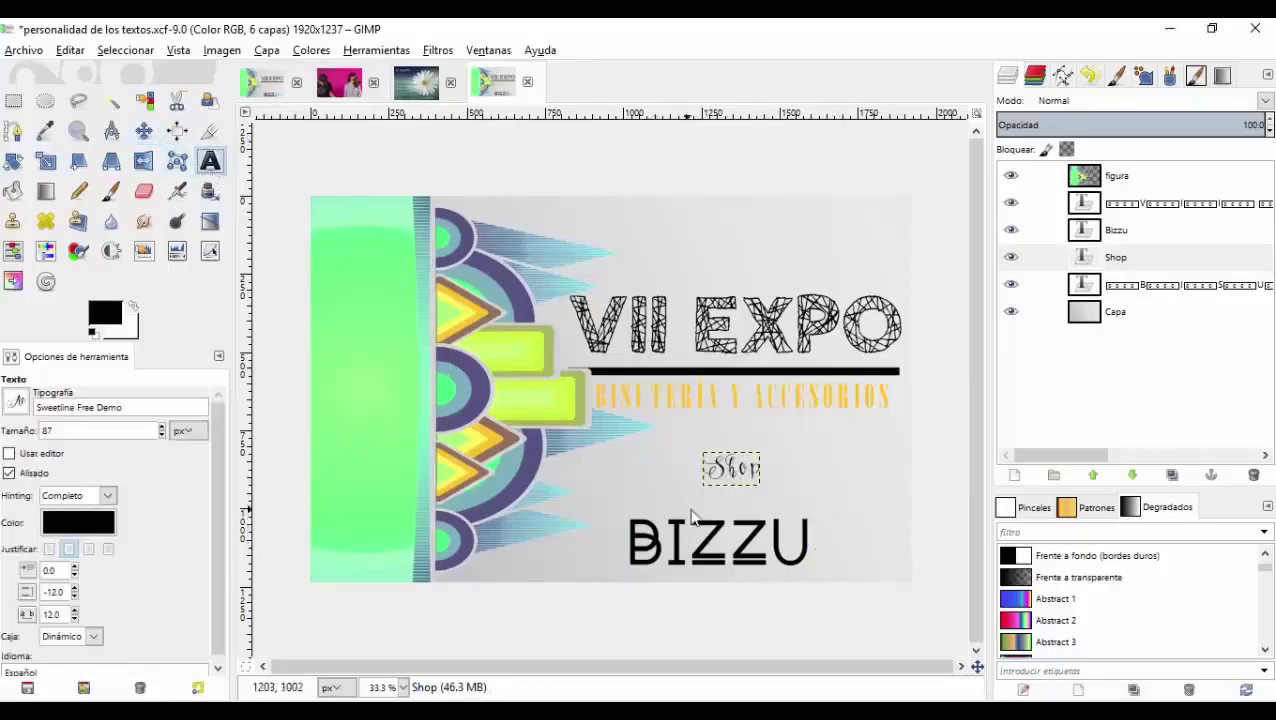
left_click(728, 472)
left_click_drag(735, 494, 702, 468)
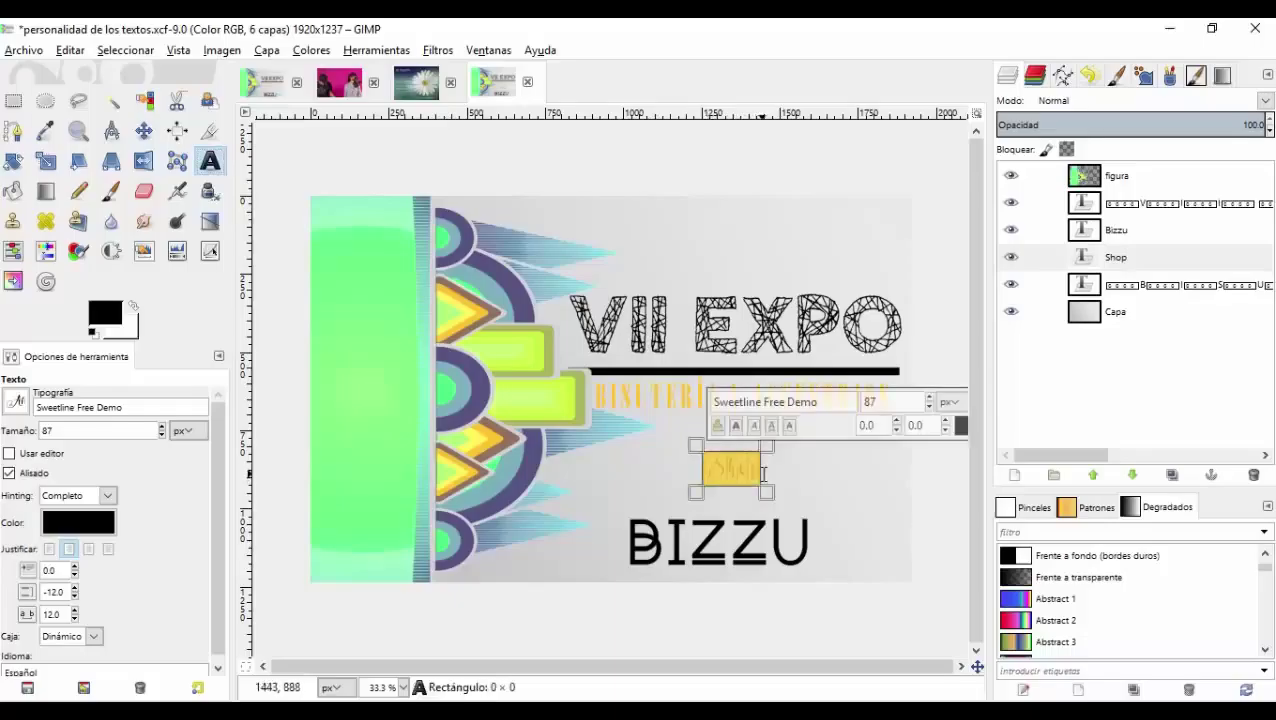
left_click(929, 397)
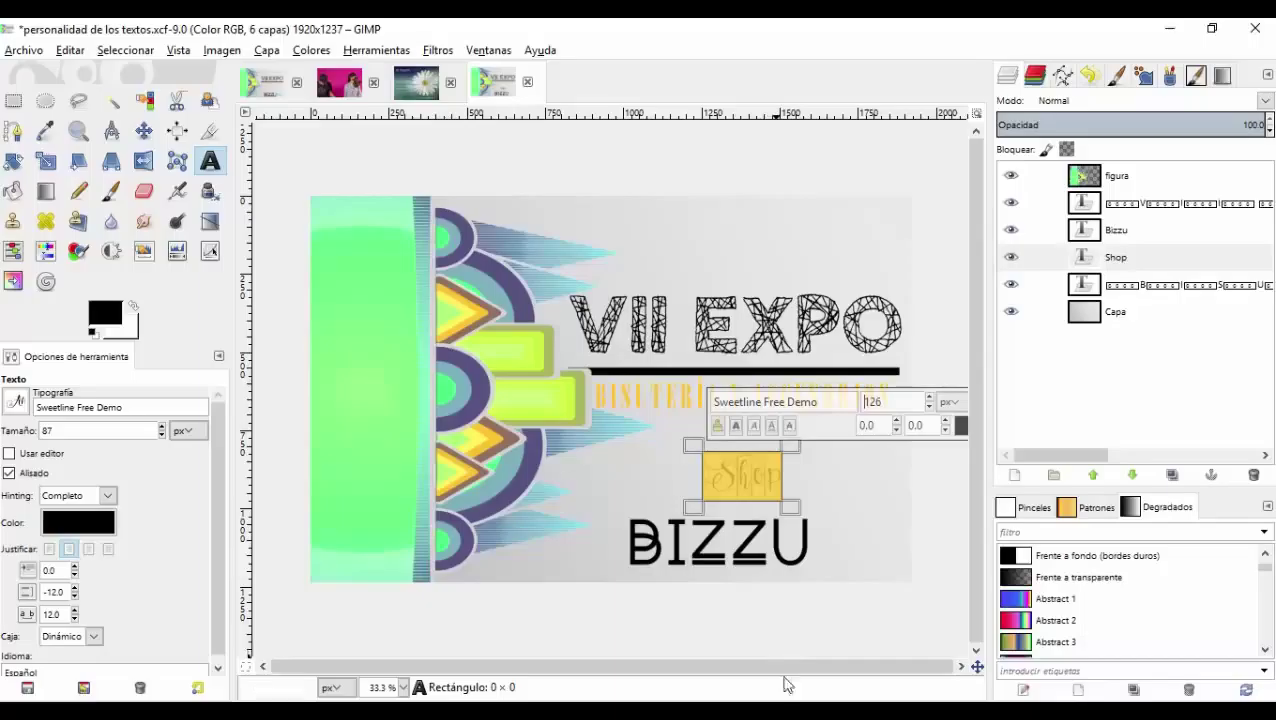
key("ctrl+b")
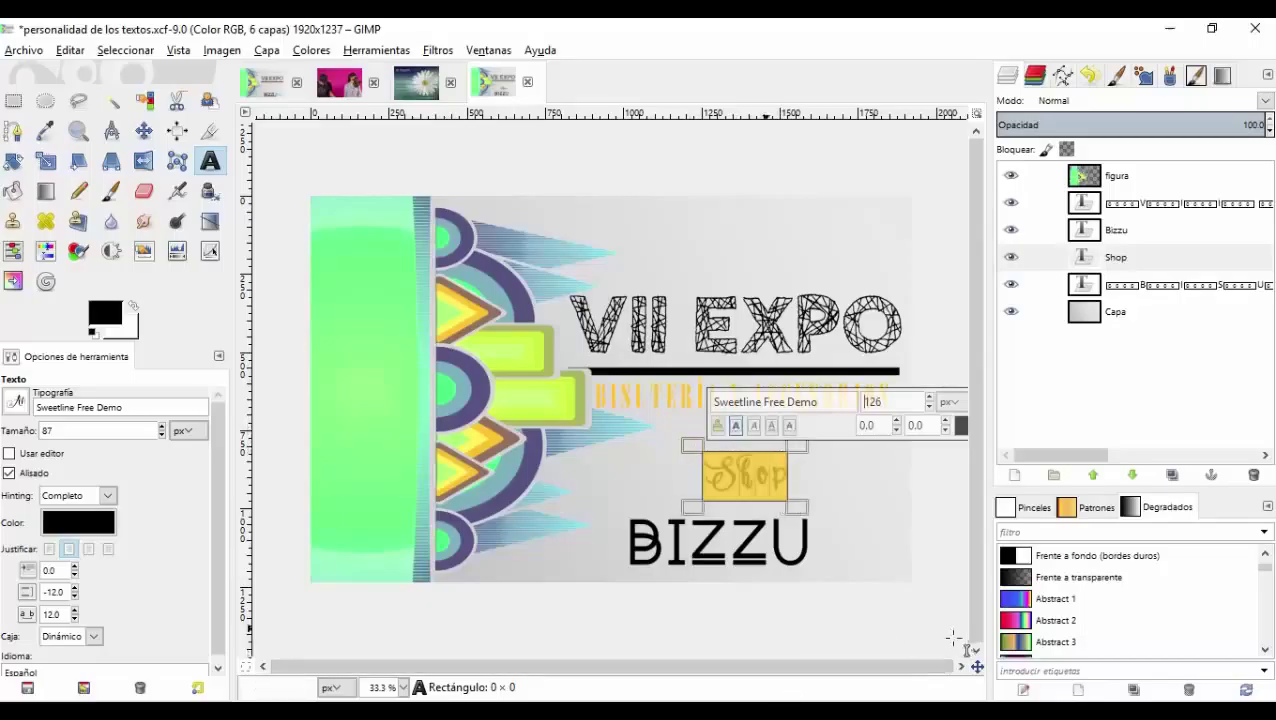
Color the Shop text cyan 03aecd by sampling the artwork's cyan and fine-tuning it
left_click(960, 425)
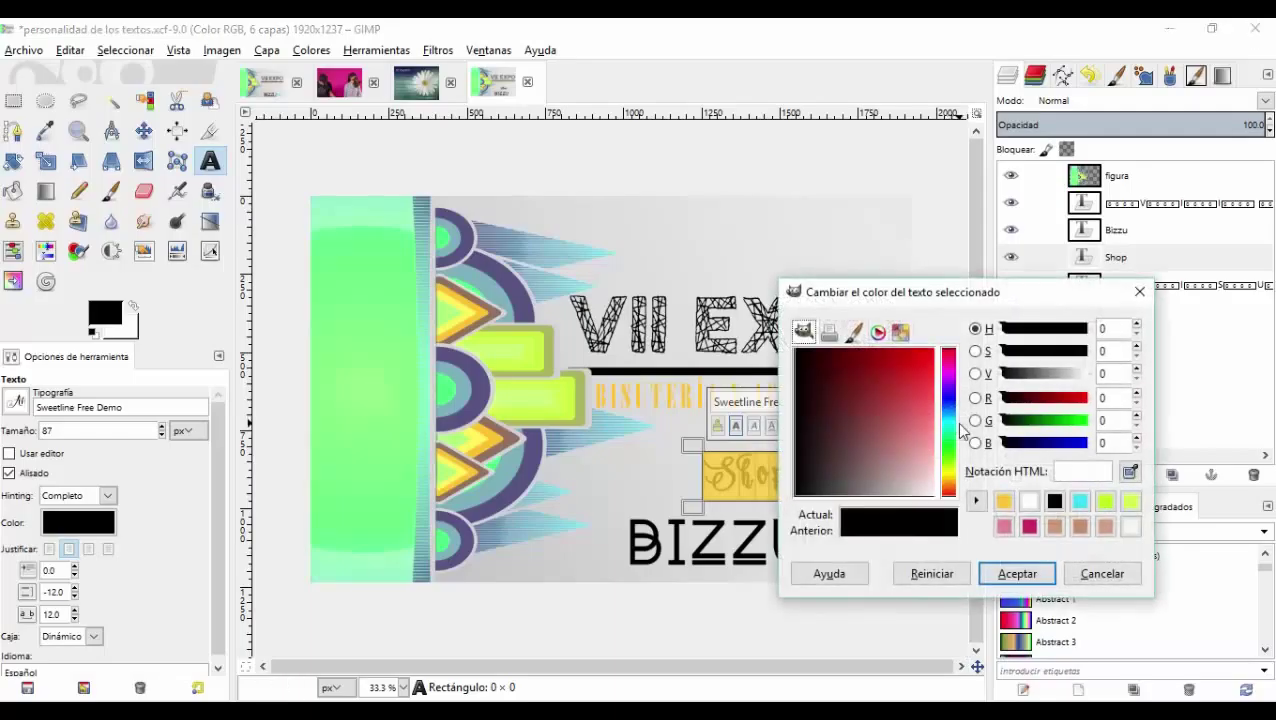
left_click(1130, 473)
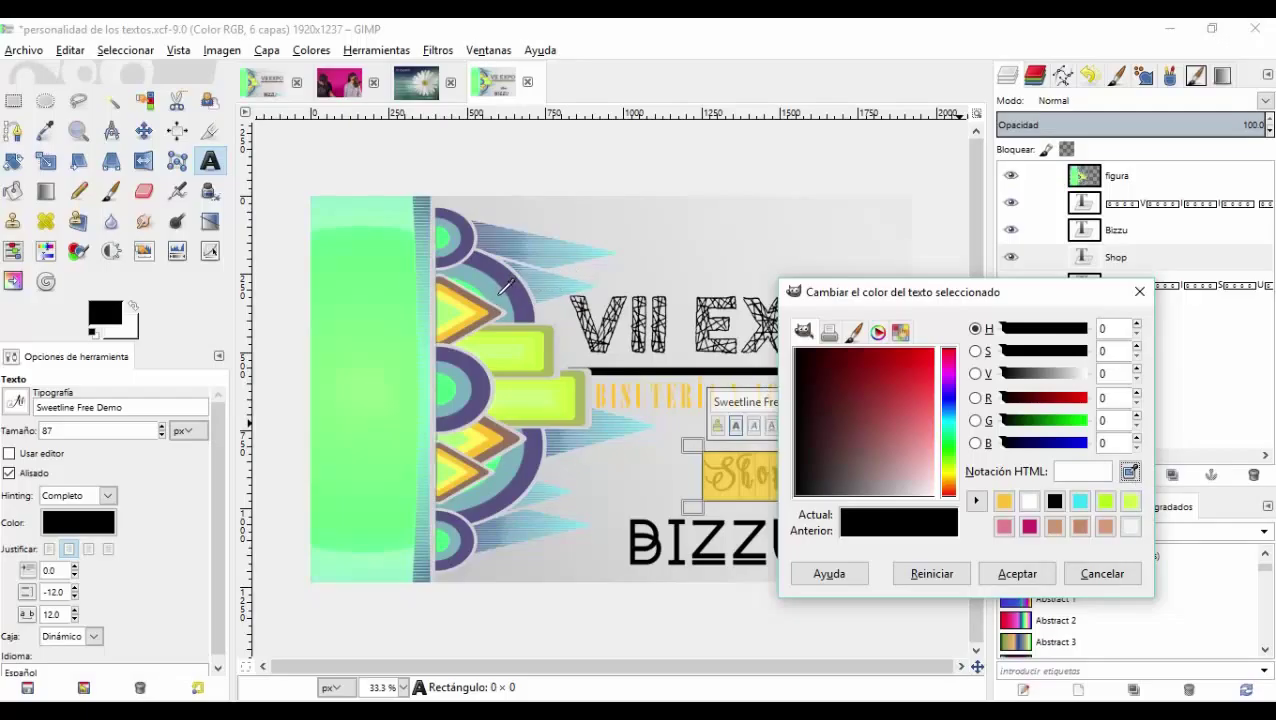
left_click(507, 287)
left_click(922, 384)
left_click_drag(922, 390, 904, 365)
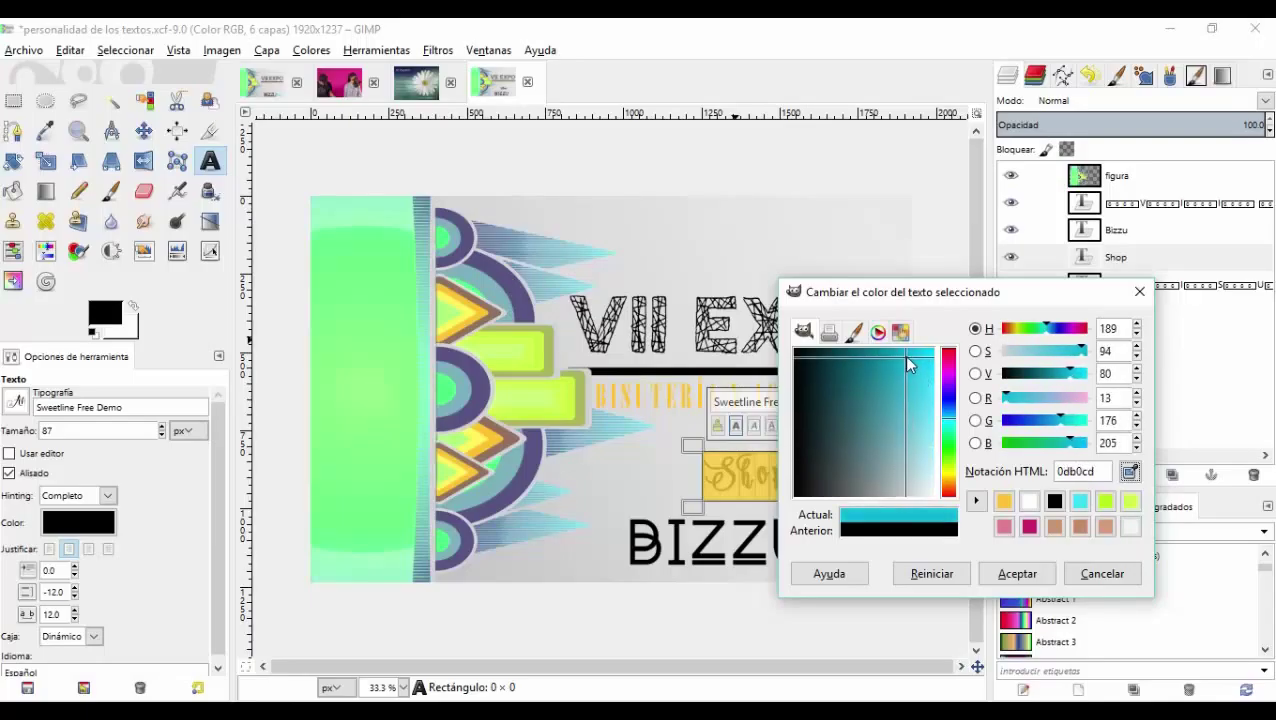
left_click_drag(903, 357, 906, 350)
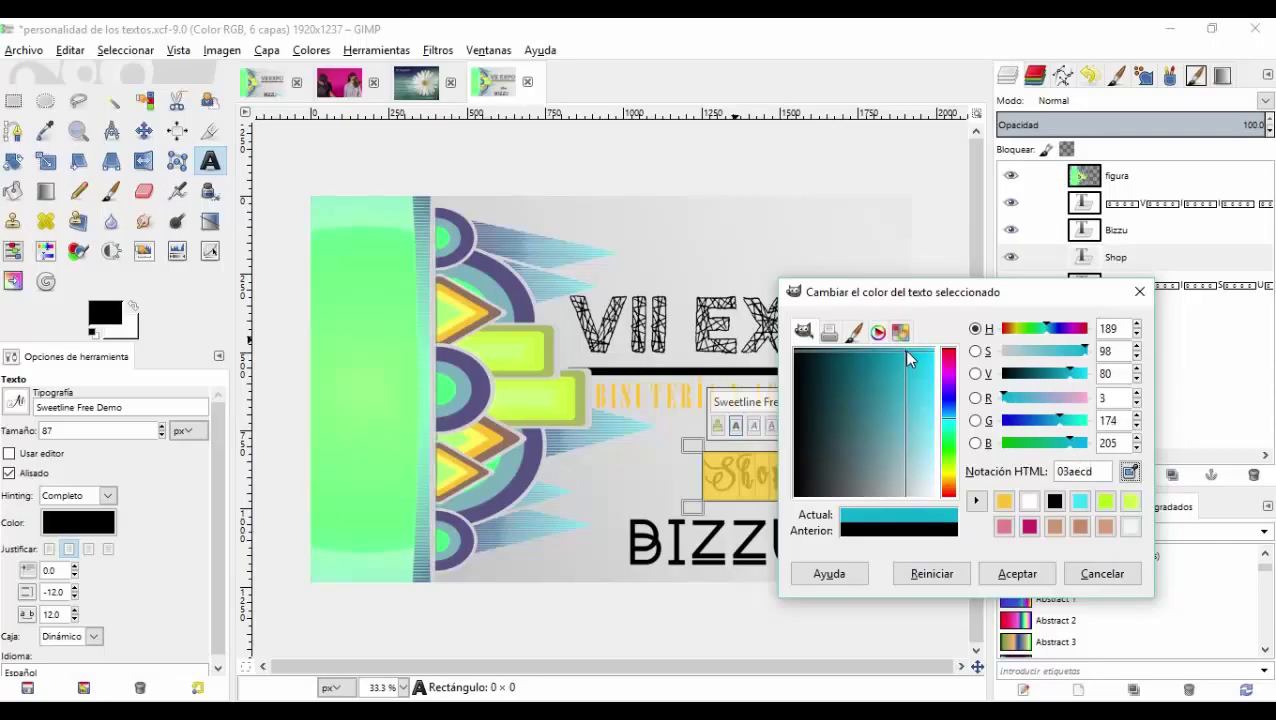
left_click(1038, 582)
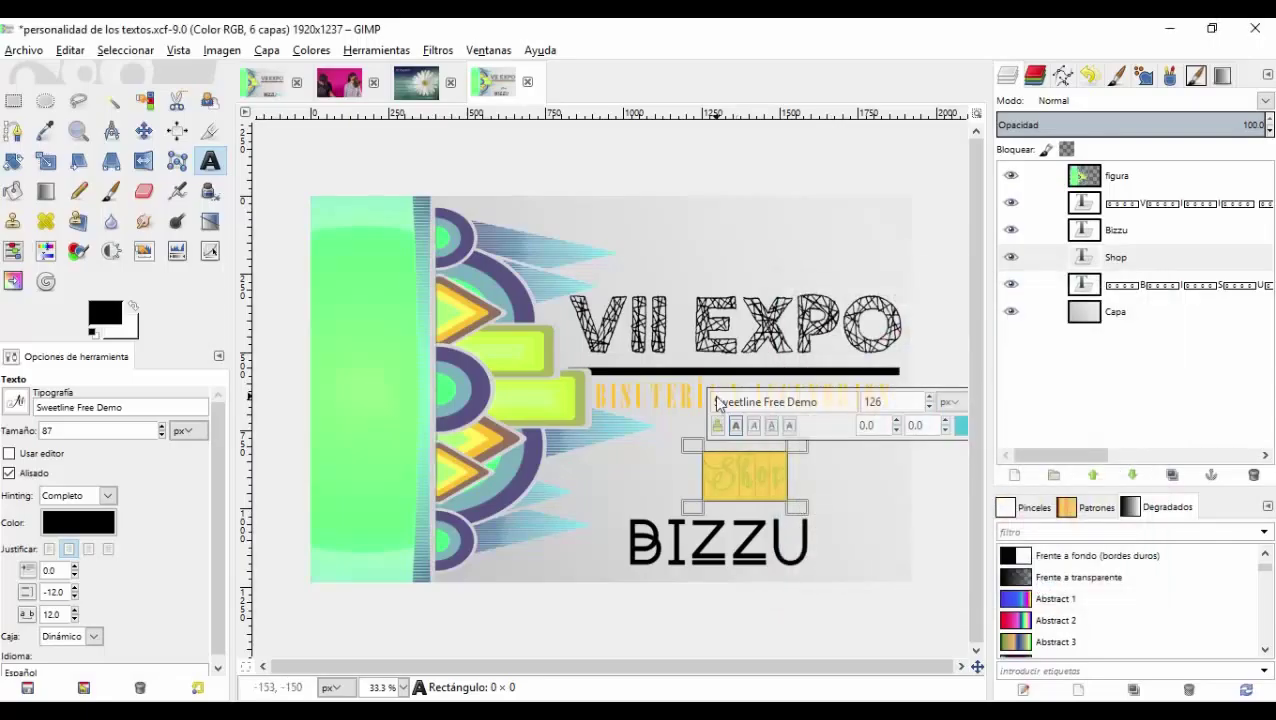
left_click(136, 135)
Place Shop beside BIZZU at the lower right and nudge BIZZU slightly down
mouse_move(750, 475)
left_mouse_down()
mouse_move(866, 562)
mouse_move(865, 551)
left_mouse_up()
left_click_drag(757, 548, 759, 550)
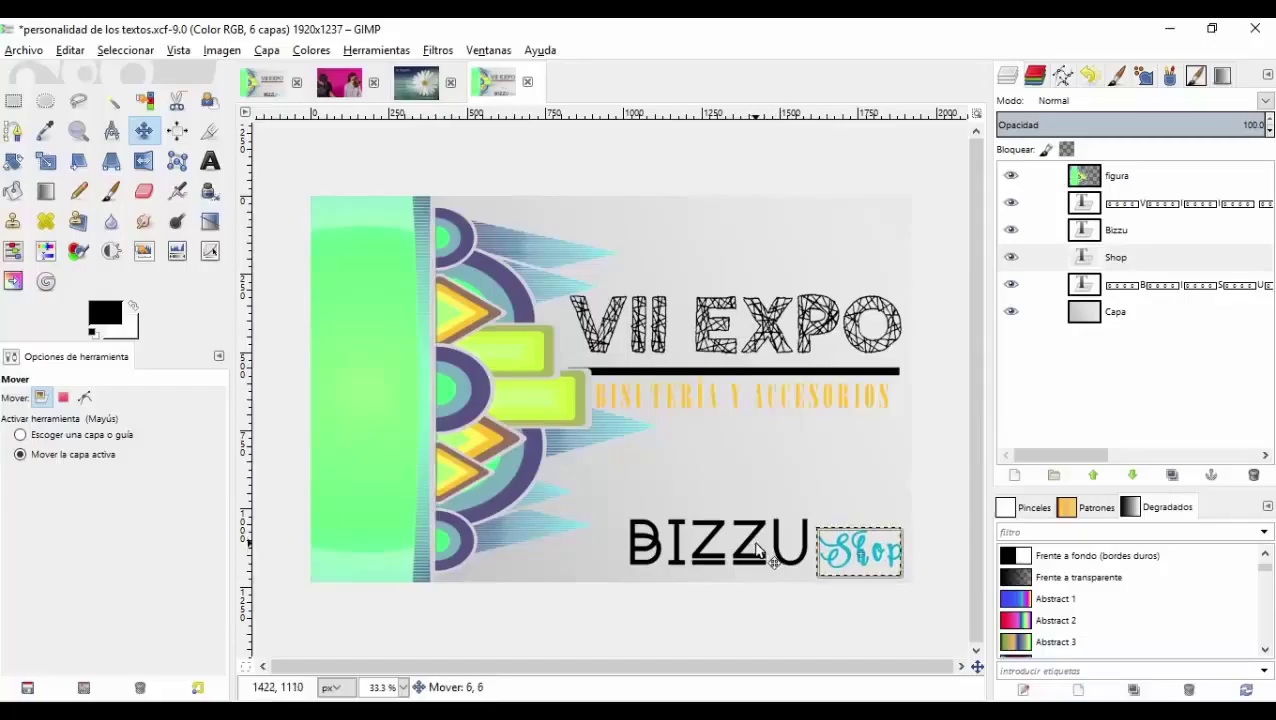
left_click(1116, 232)
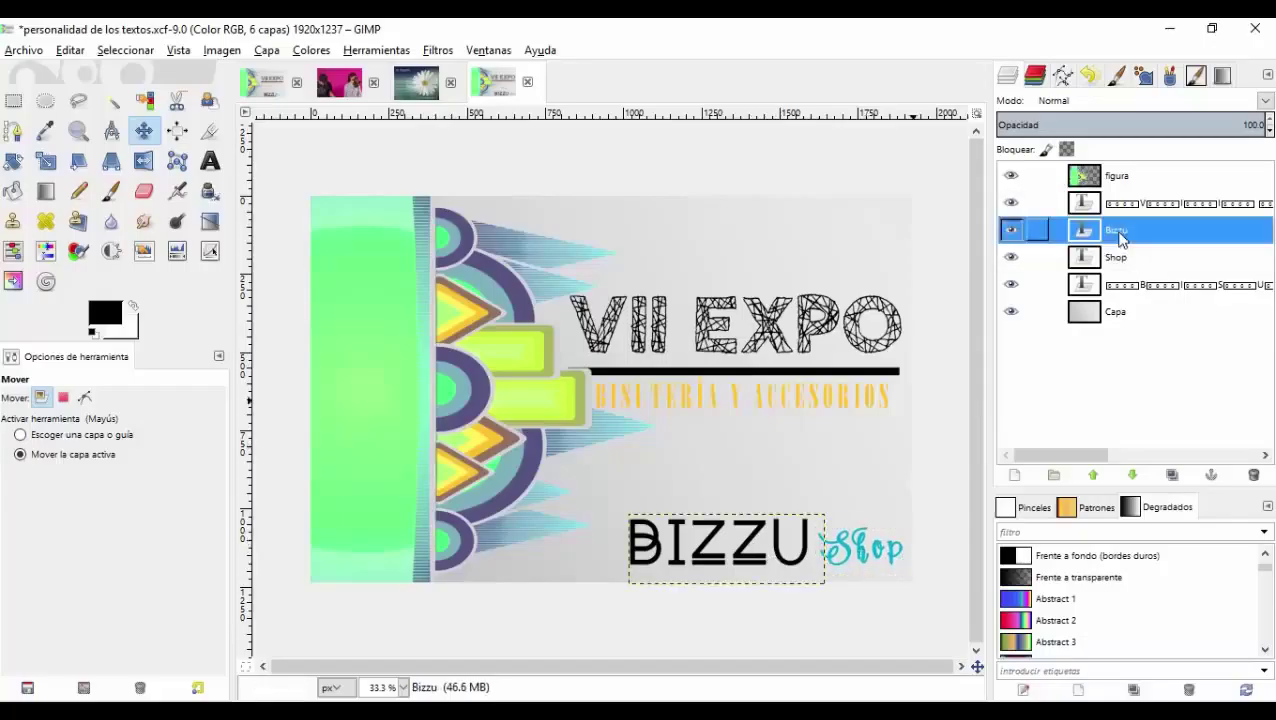
left_click_drag(759, 545, 771, 553)
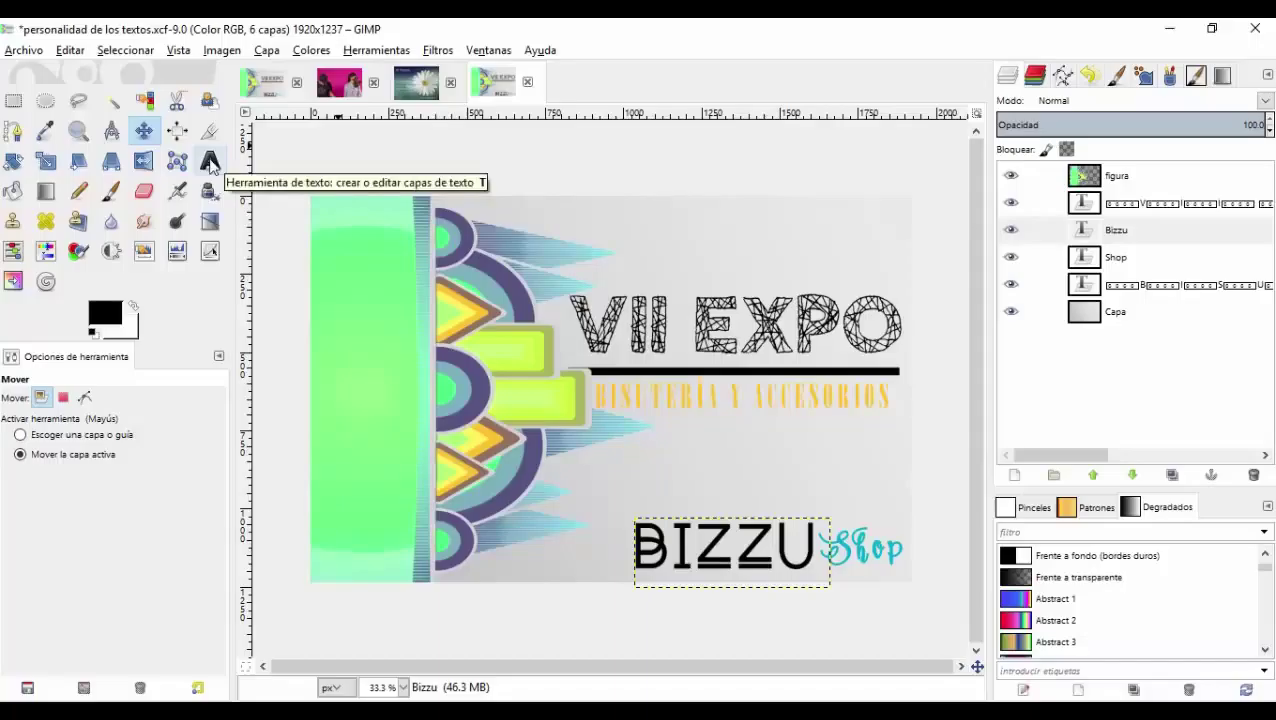
Scale BIZZU down to about 518×185 px, keeping its proportions
left_click(43, 163)
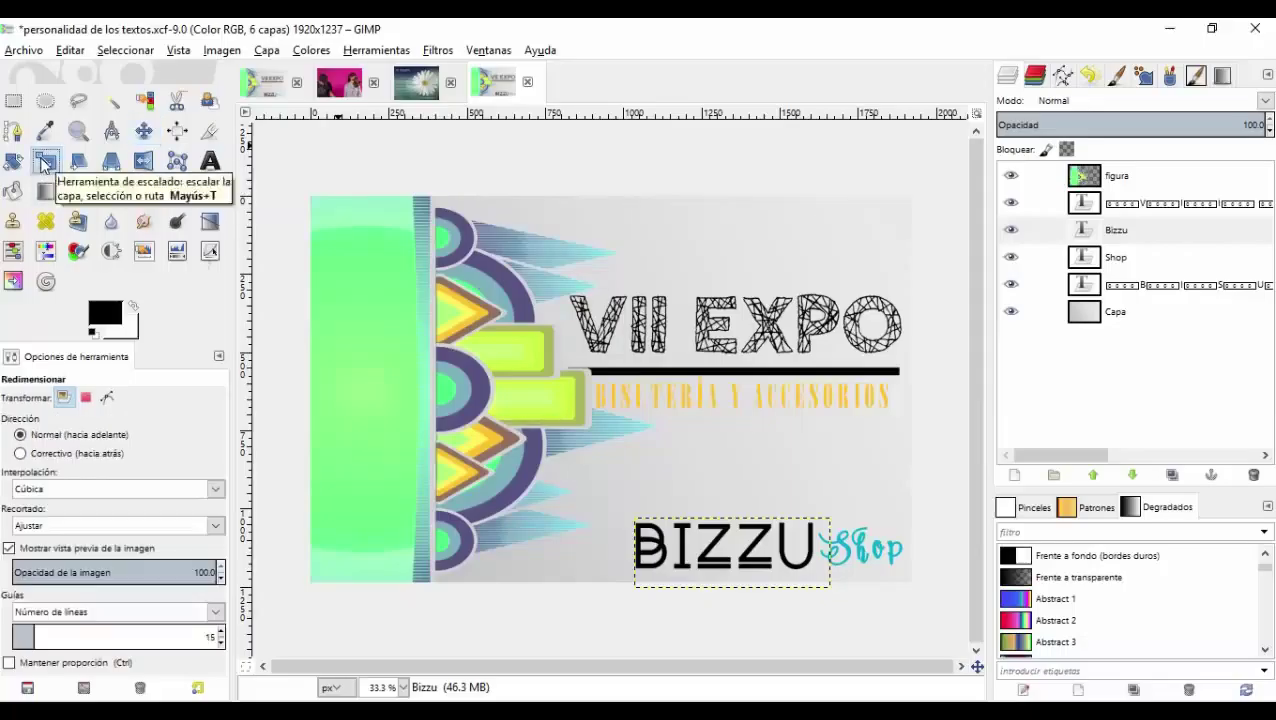
left_click(686, 560)
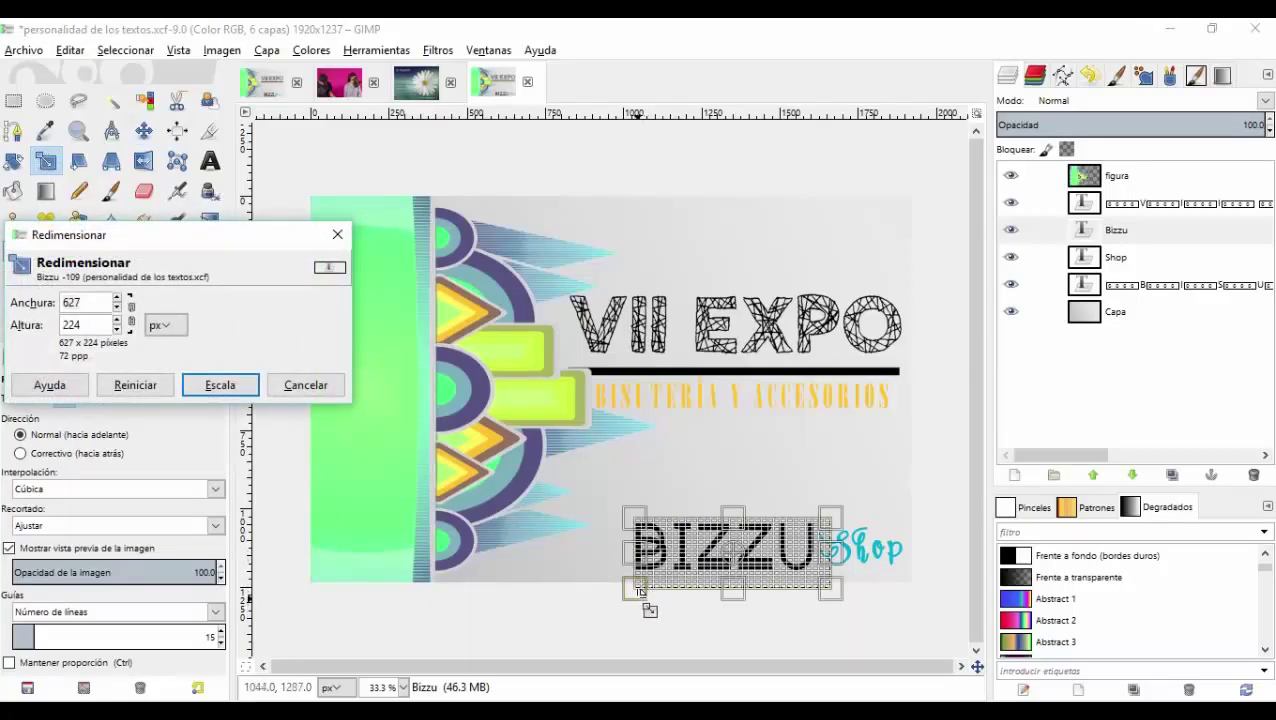
mouse_move(647, 589)
left_mouse_down()
mouse_move(634, 589)
mouse_move(650, 579)
left_mouse_up()
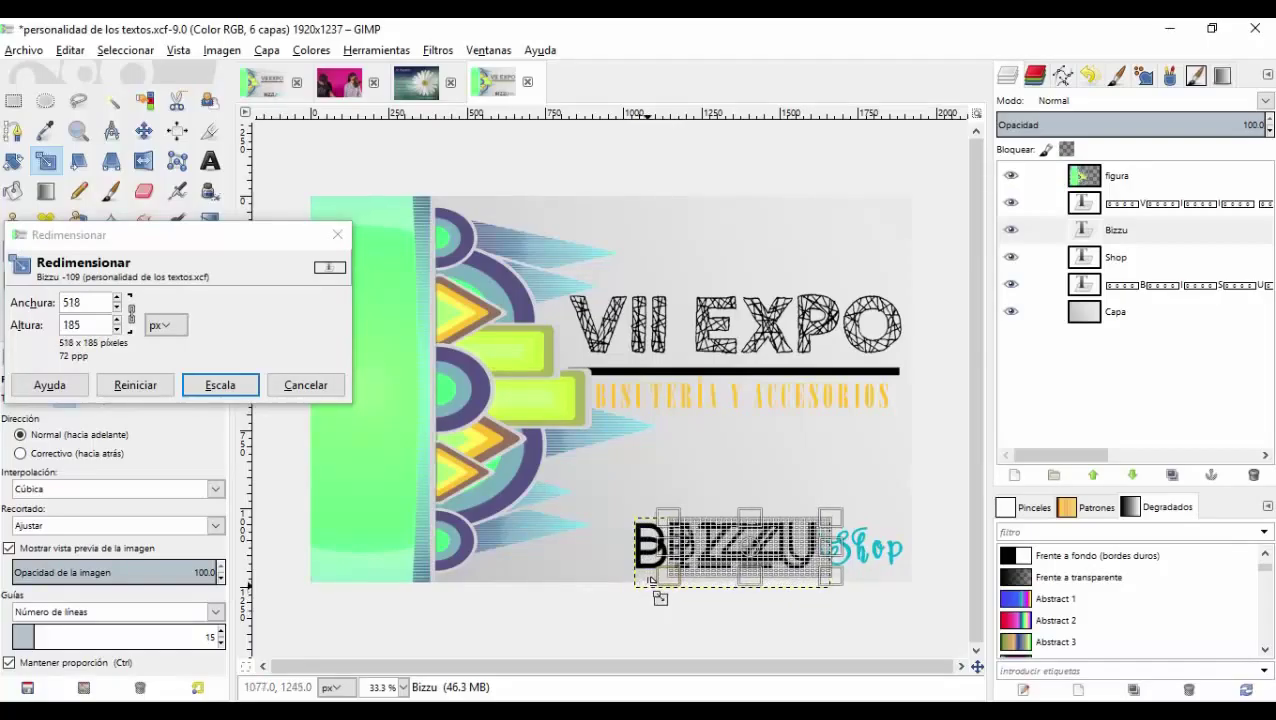
left_click(240, 388)
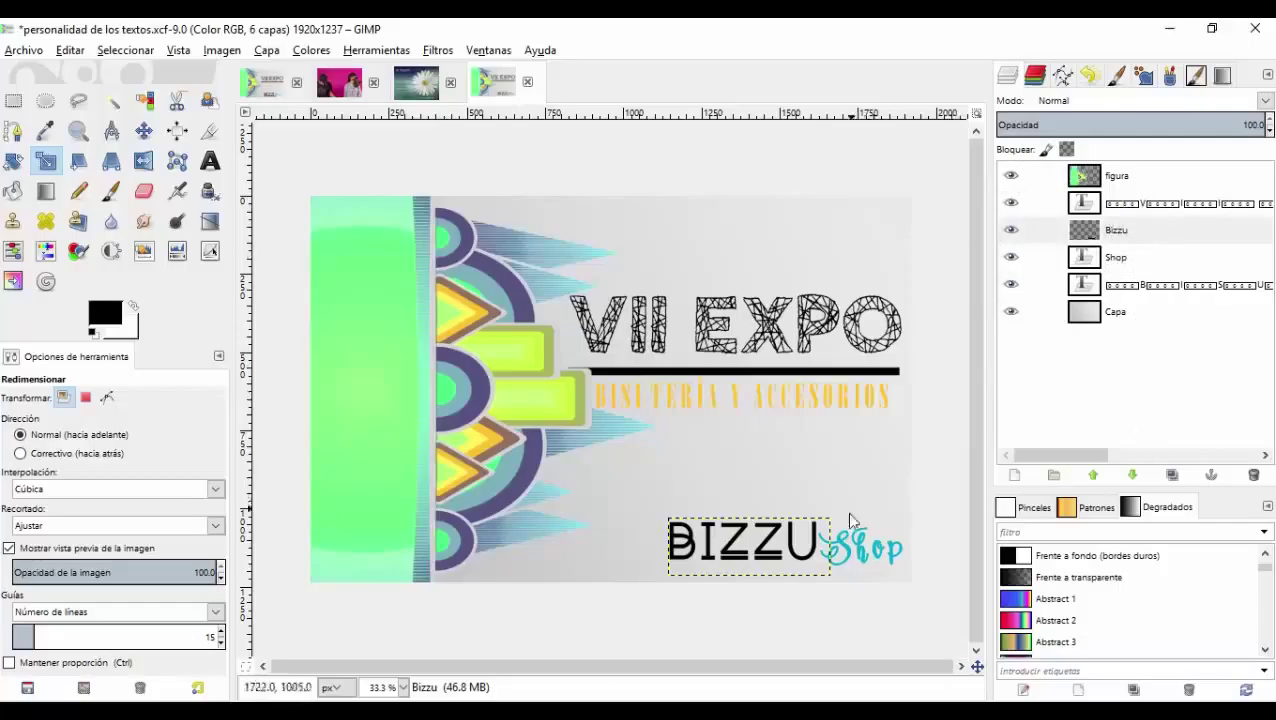
left_click(826, 609)
key("Return")
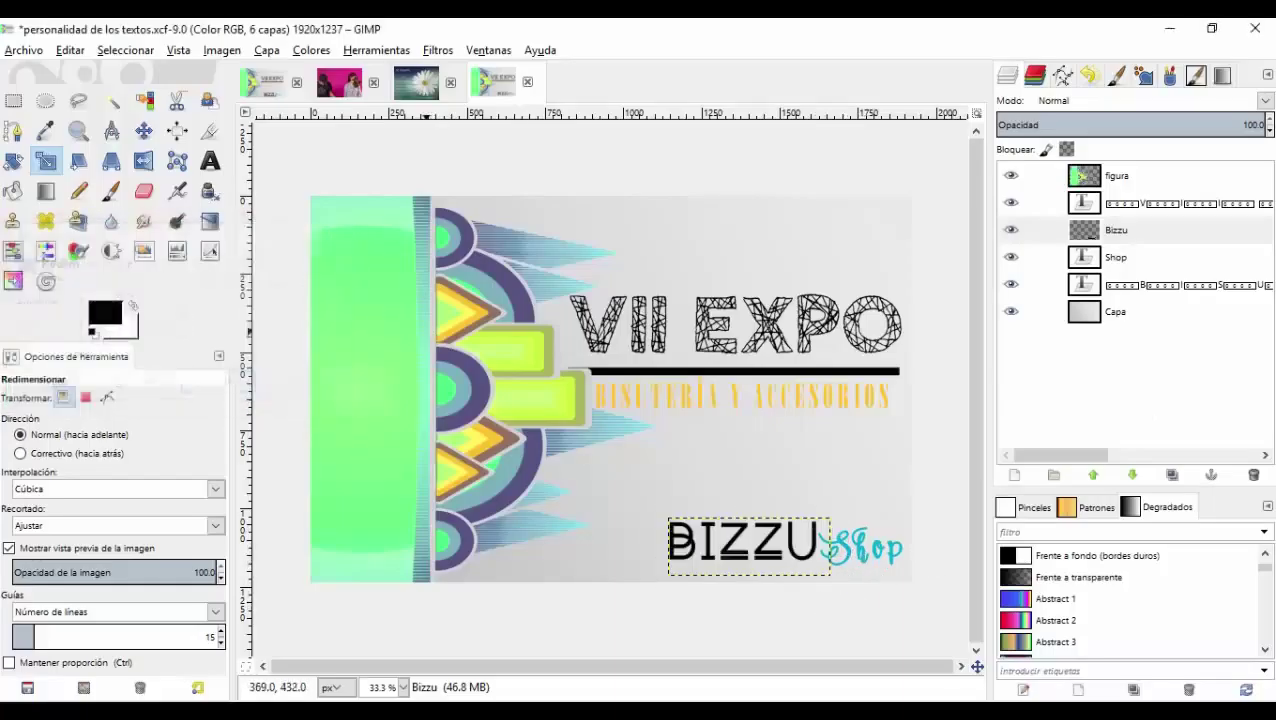
Nudge BIZZU up to line up with the Shop script
left_click(144, 131)
left_click(876, 569)
left_click_drag(793, 553, 797, 554)
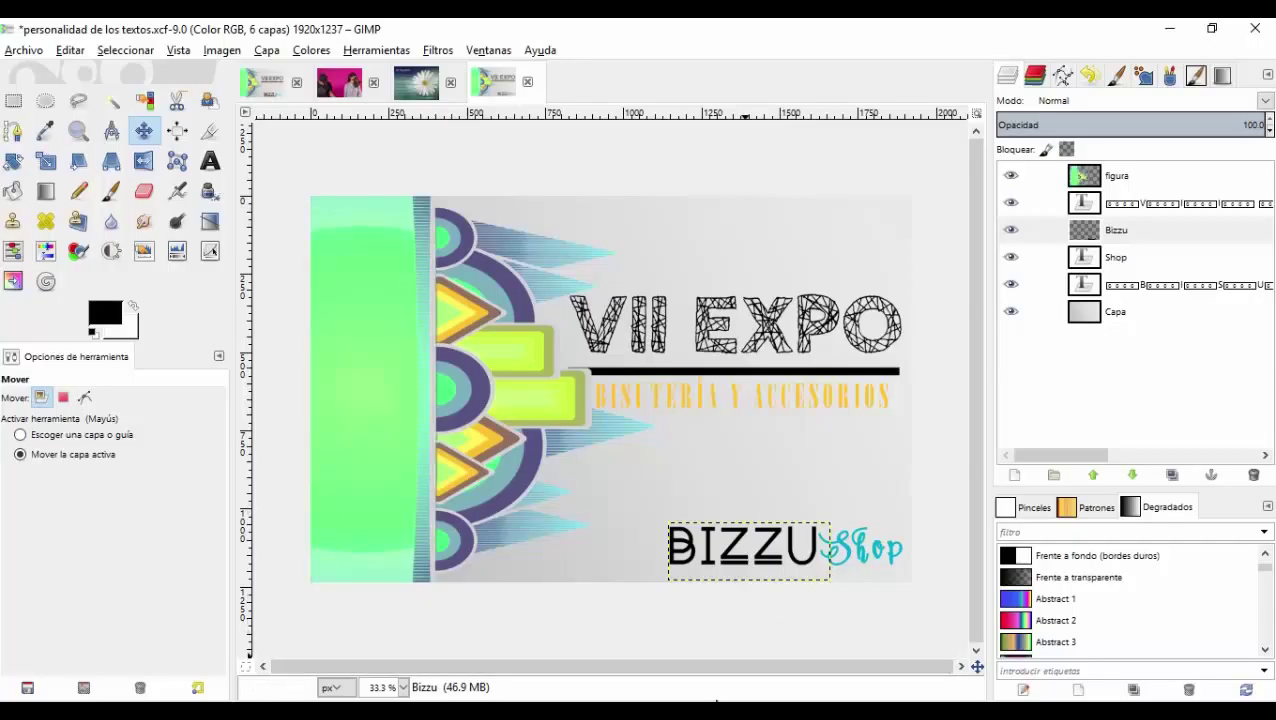
Stop the aTube Catcher screen capture with Detener, saving the 00:14:27 video to the Retoques folder
left_click(848, 462)
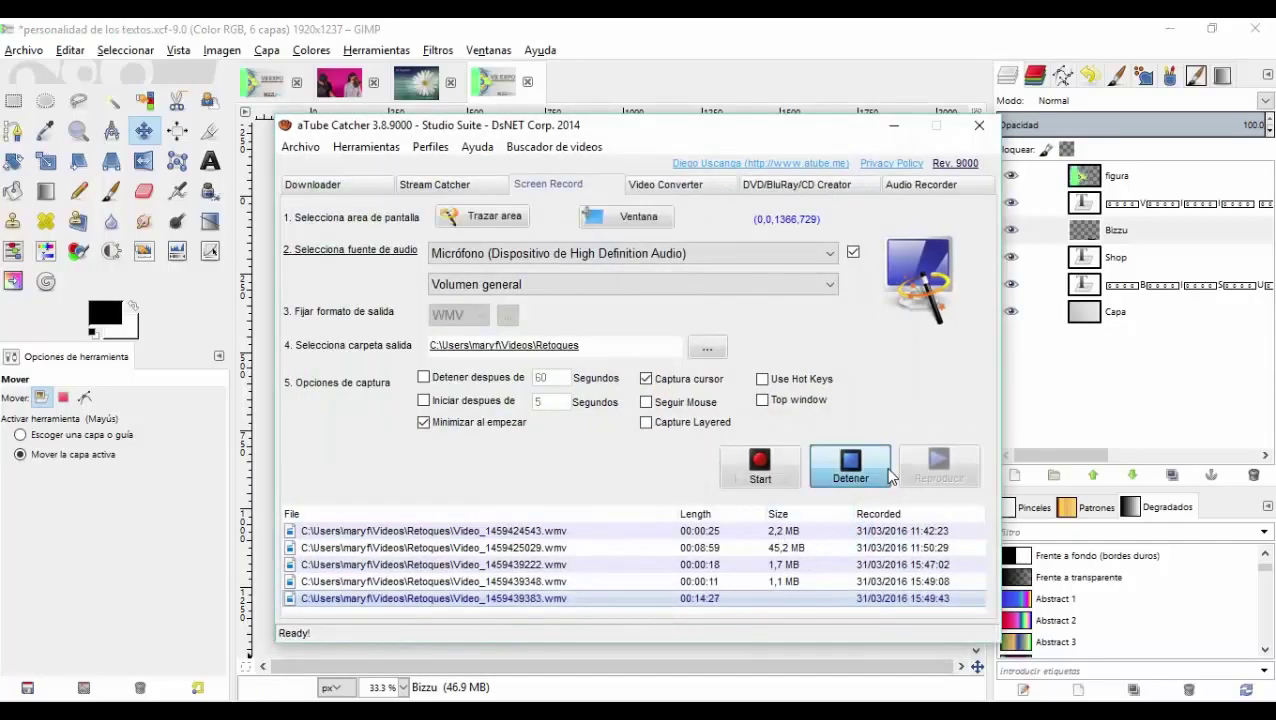